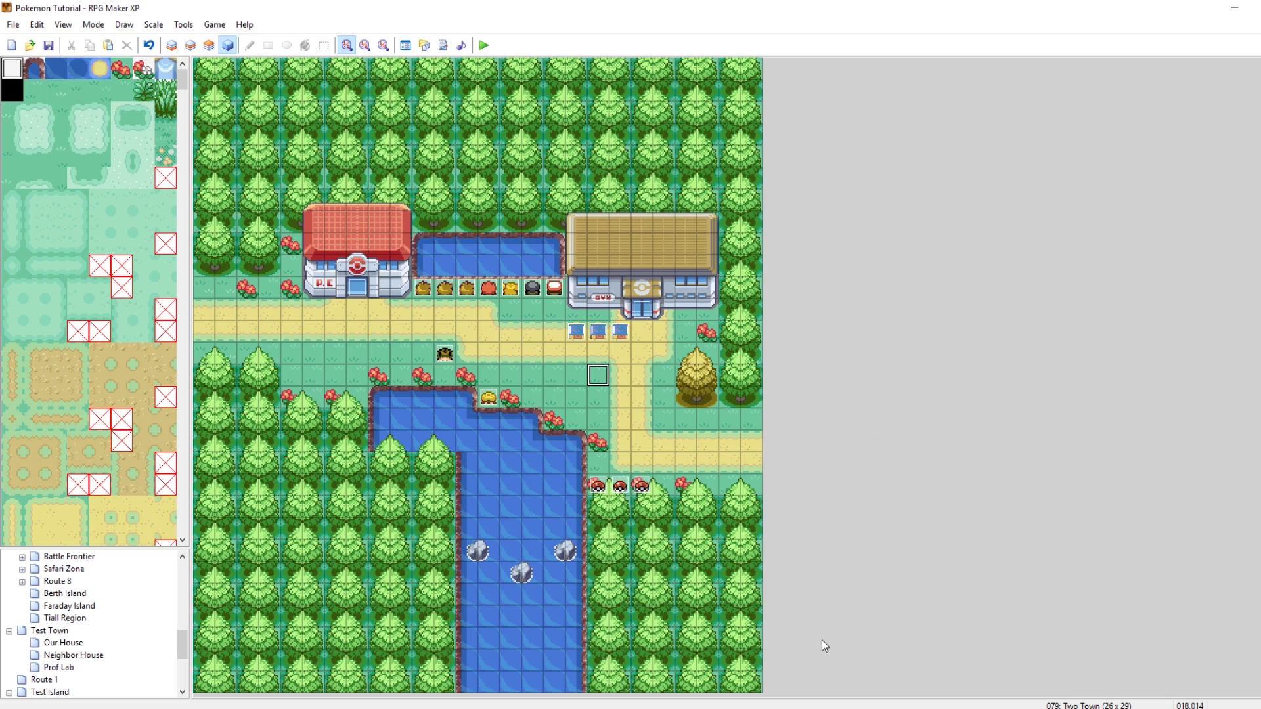
Step: Mark the trchar000 graphic name on the PlayerA line of metadata.txt in Notepad++
left_click(814, 702)
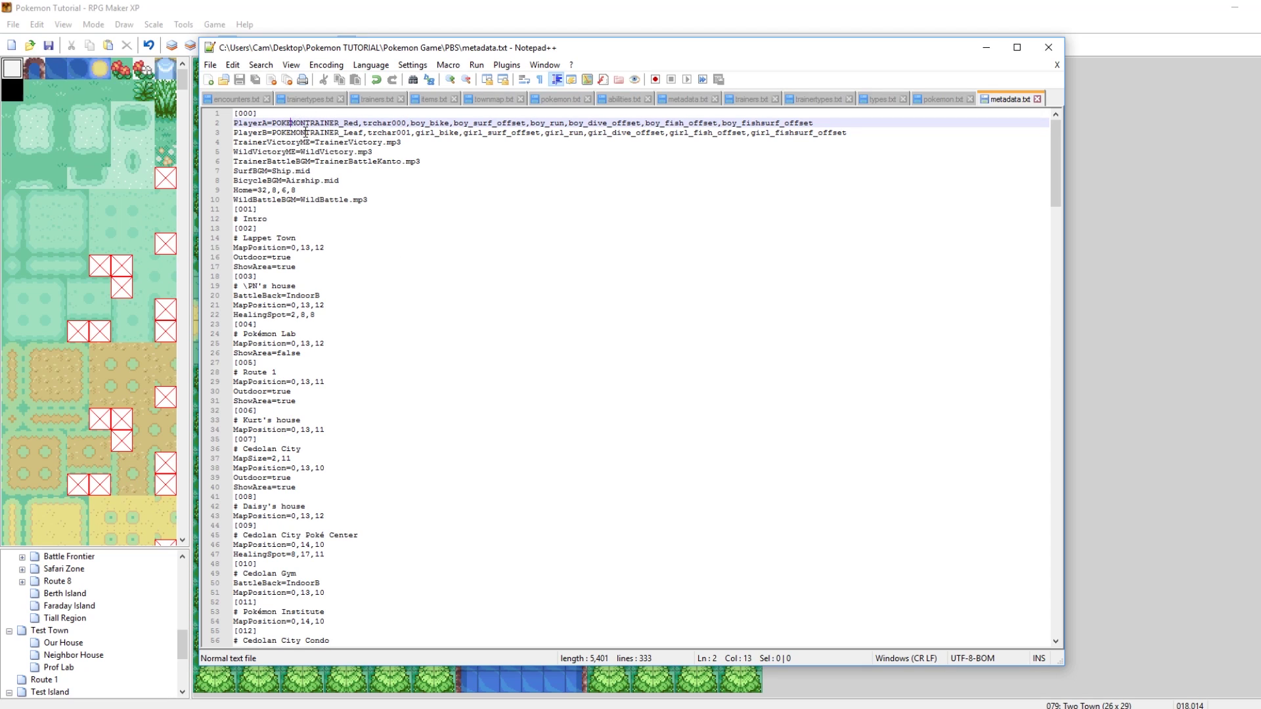
left_click(306, 132)
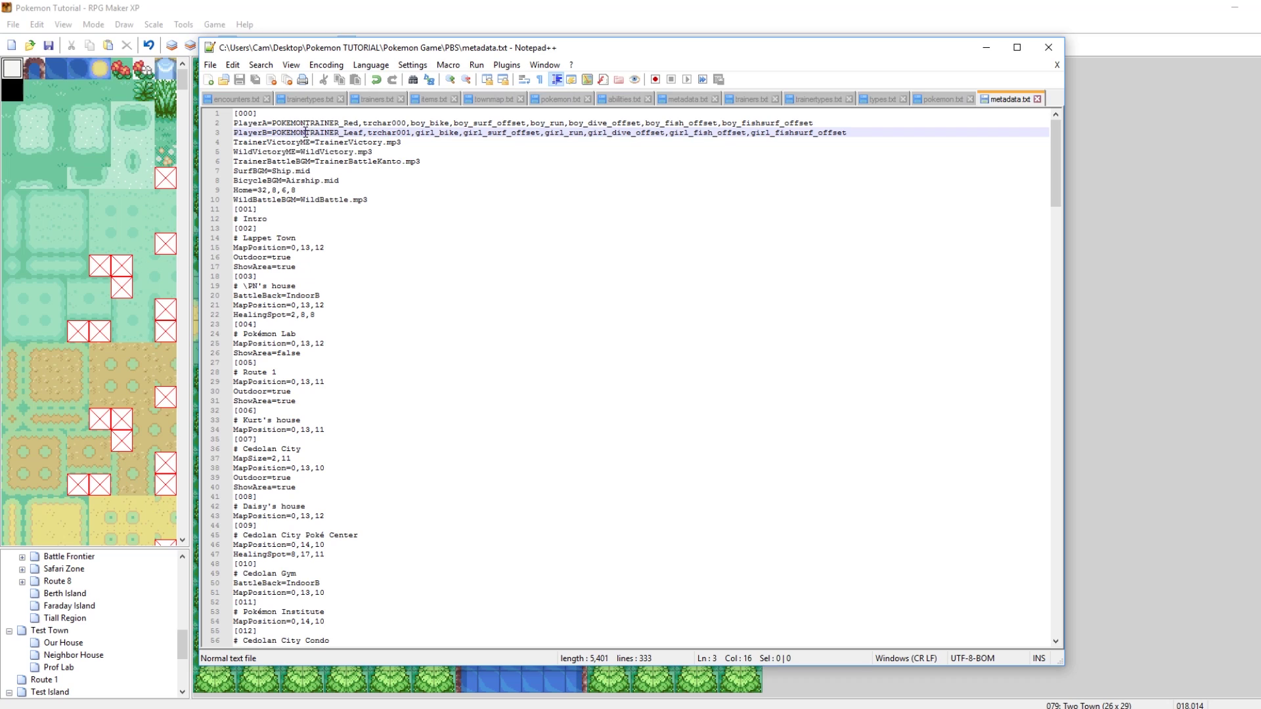
double_click(397, 123)
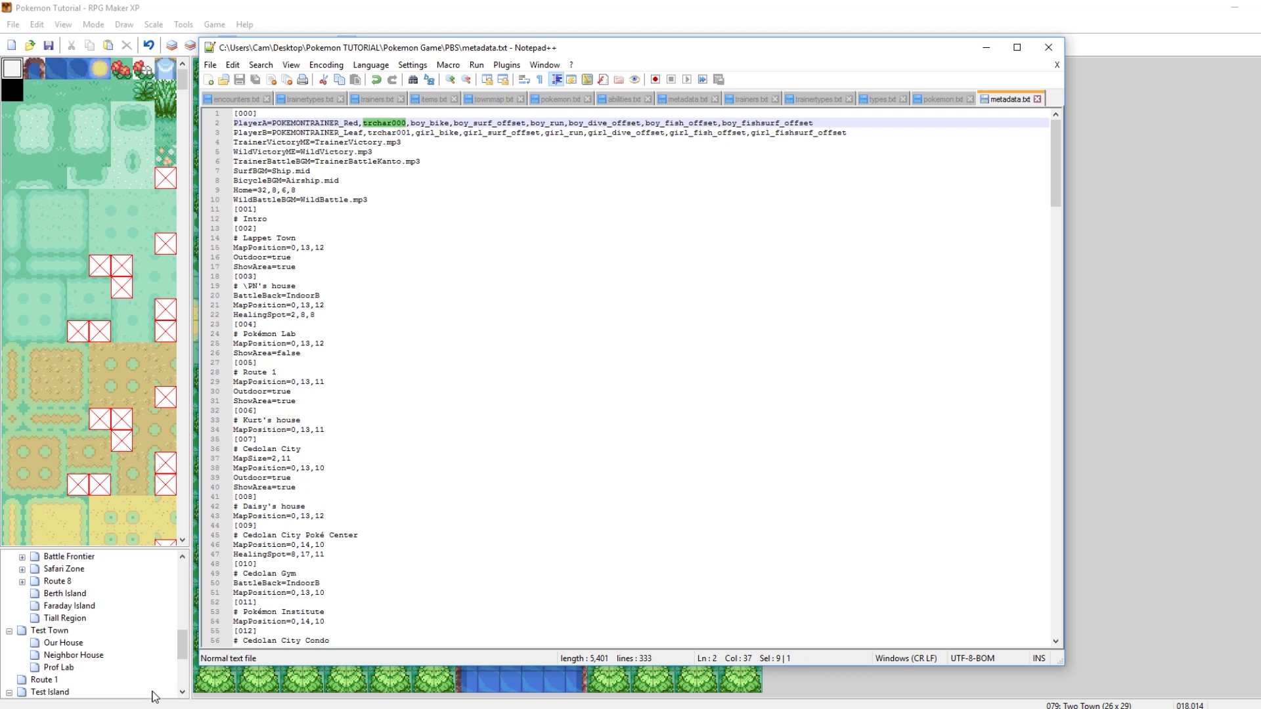
left_click(274, 656)
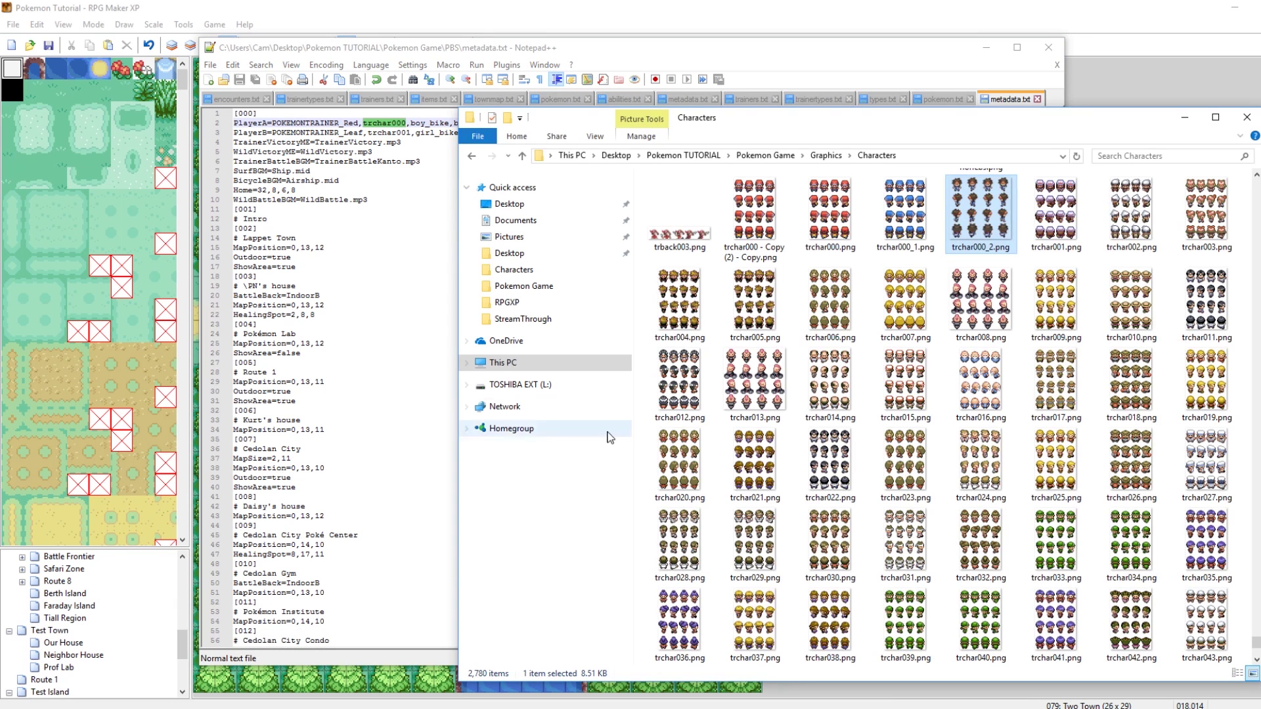
double_click(829, 208)
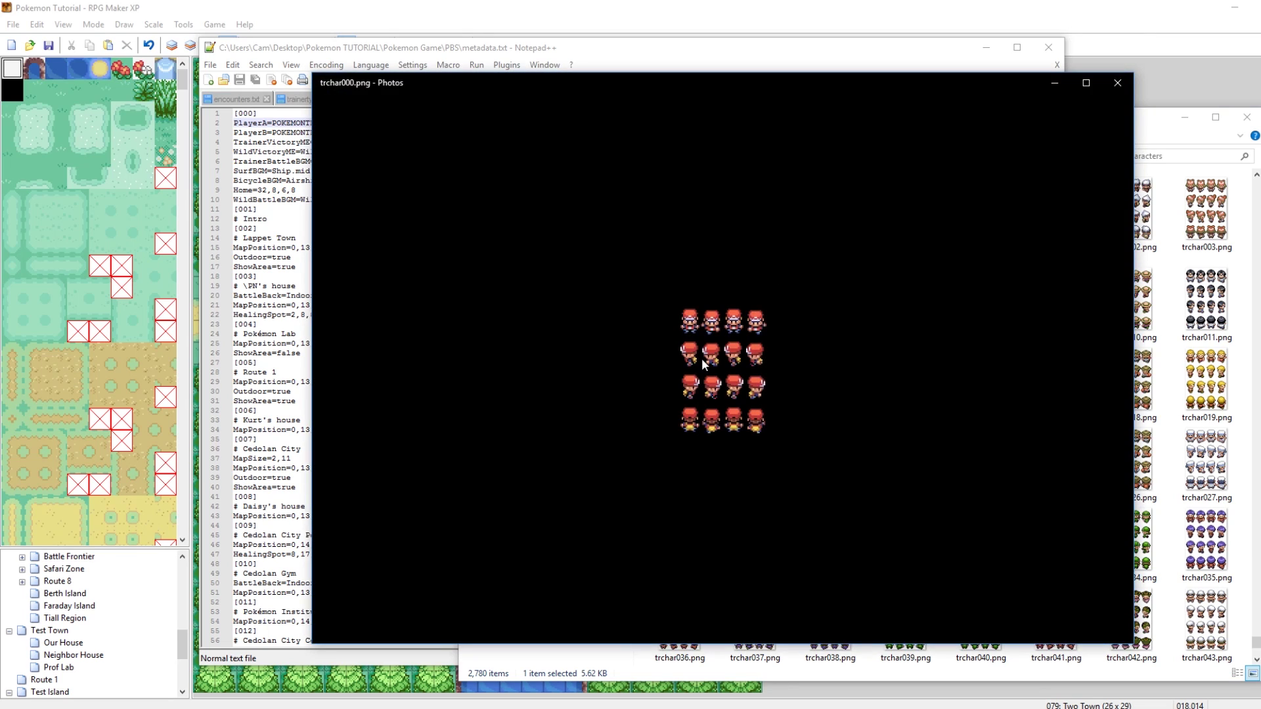
left_click(1118, 80)
left_click(1068, 220)
double_click(1069, 220)
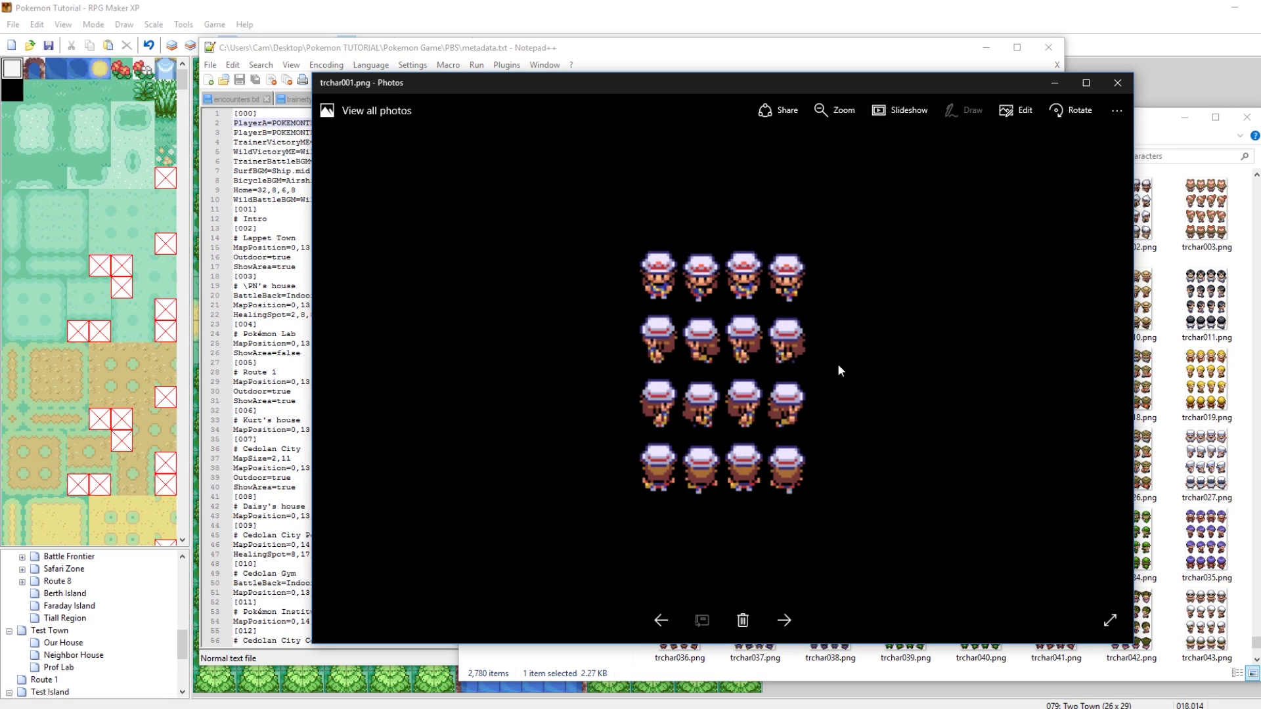
left_click(1118, 83)
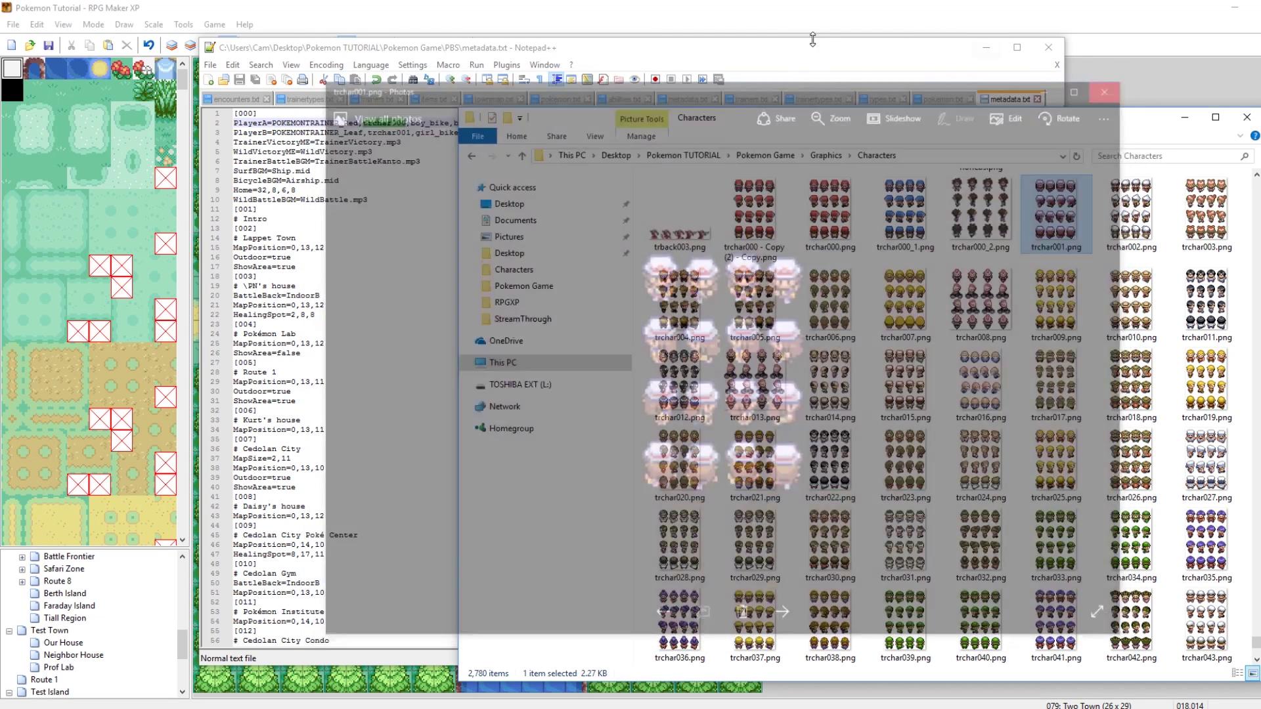
left_click(749, 55)
double_click(430, 124)
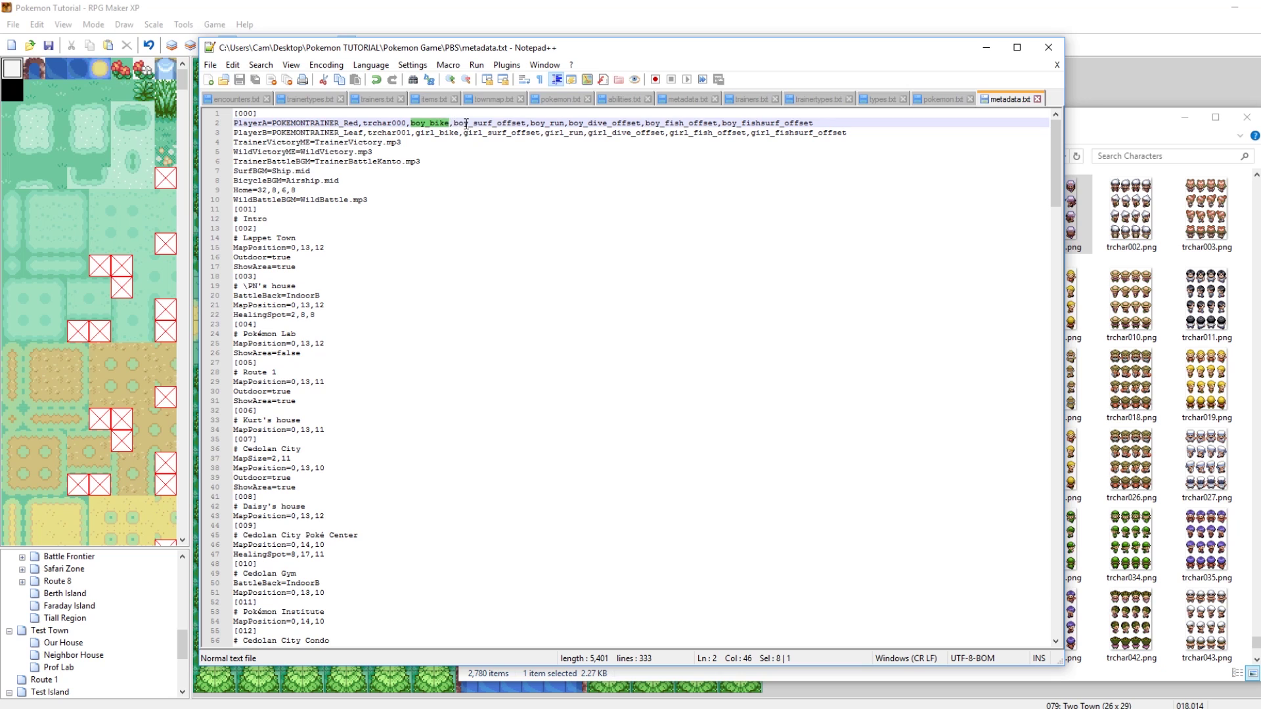
double_click(469, 124)
double_click(549, 125)
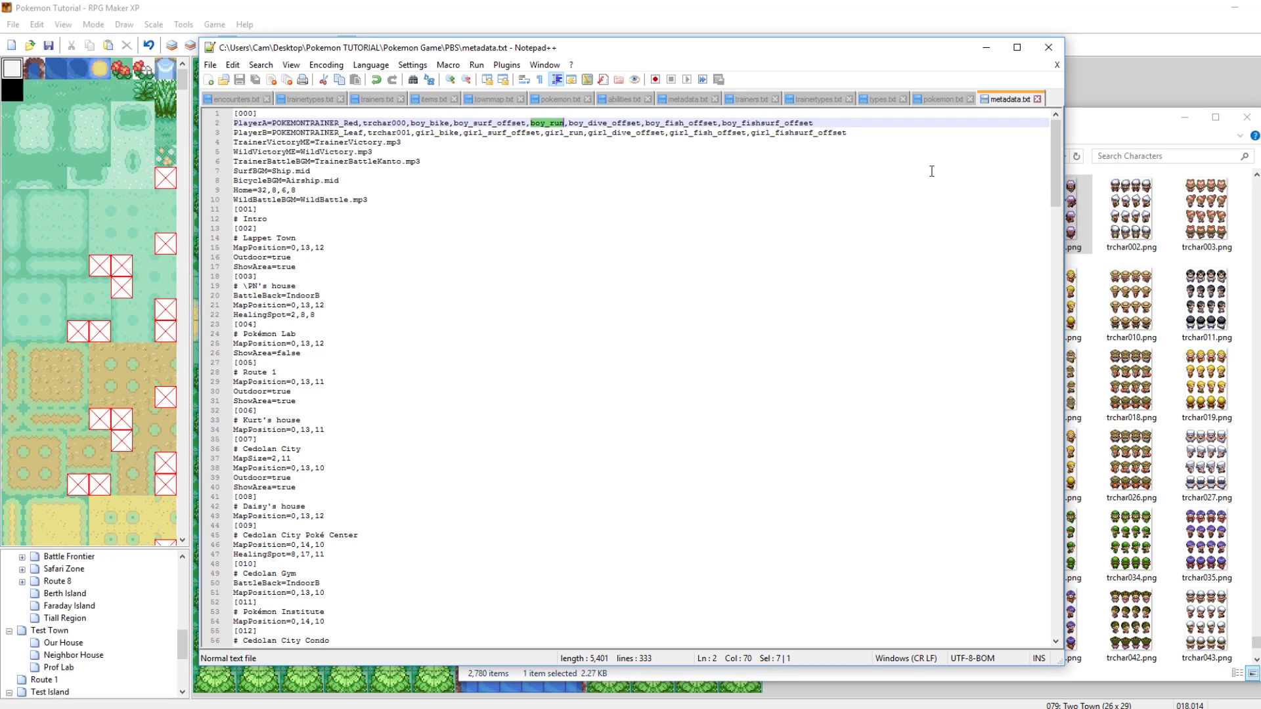
left_click(1136, 128)
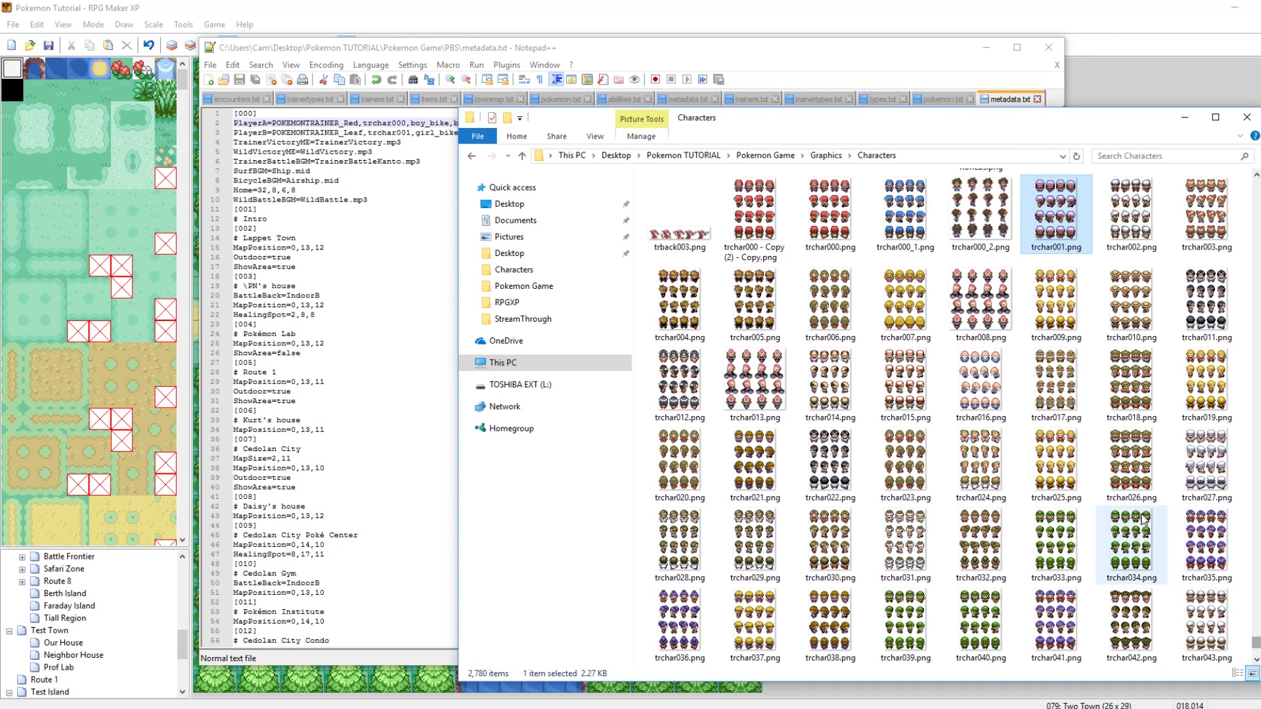
Step: Inspect the six girl_ graphics, girl_bike through girl_surf_offset, one by one
scroll(1142, 514, "up", 10)
scroll(1143, 515, "up", 15)
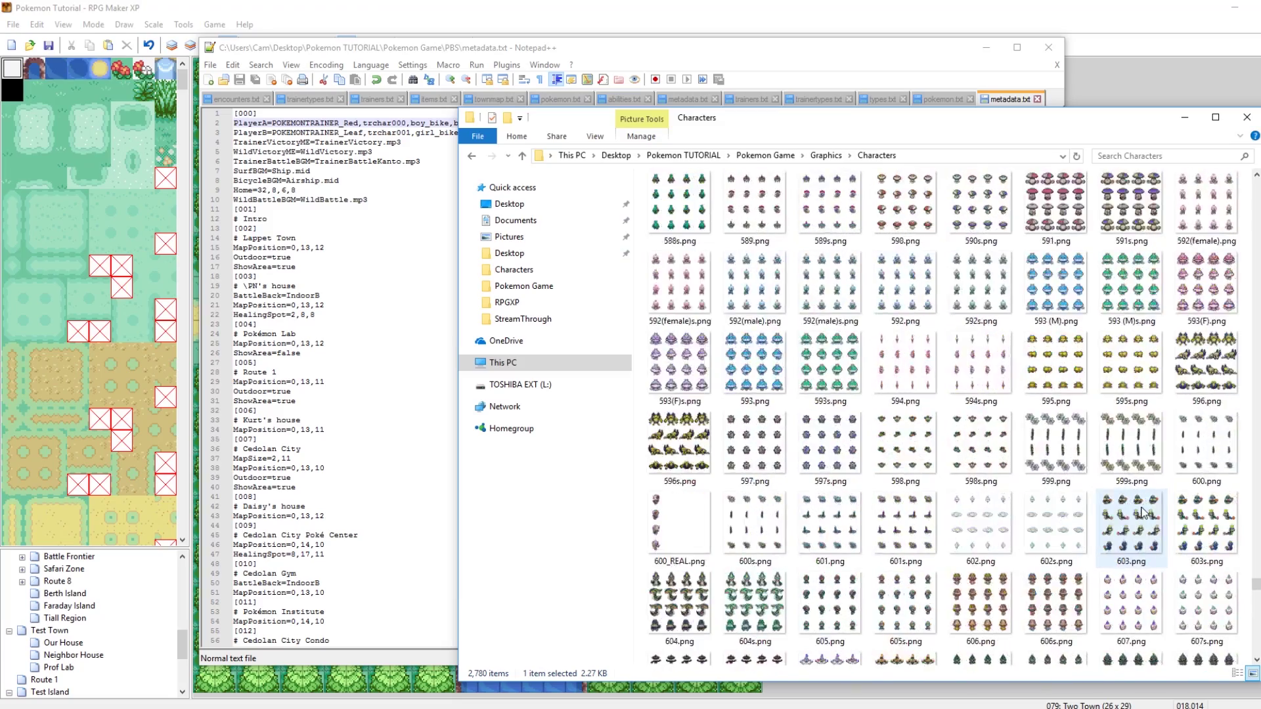
scroll(1143, 515, "down", 15)
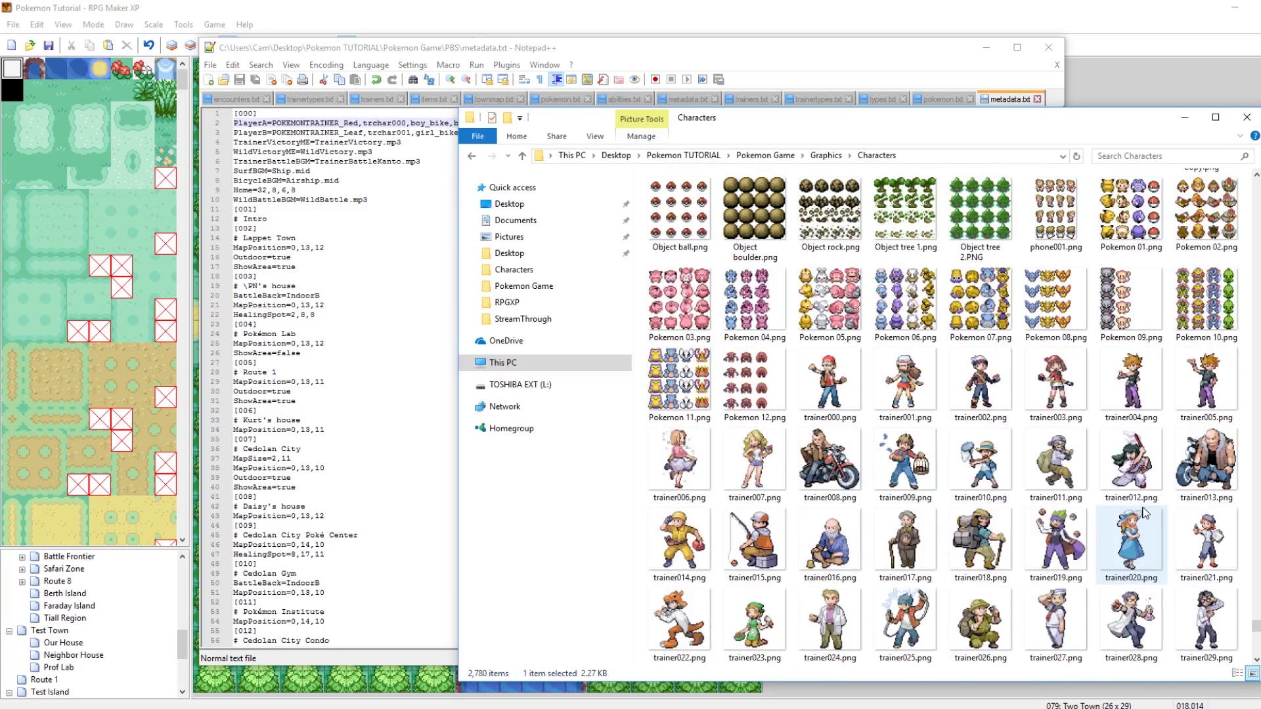
scroll(912, 410, "up", 5)
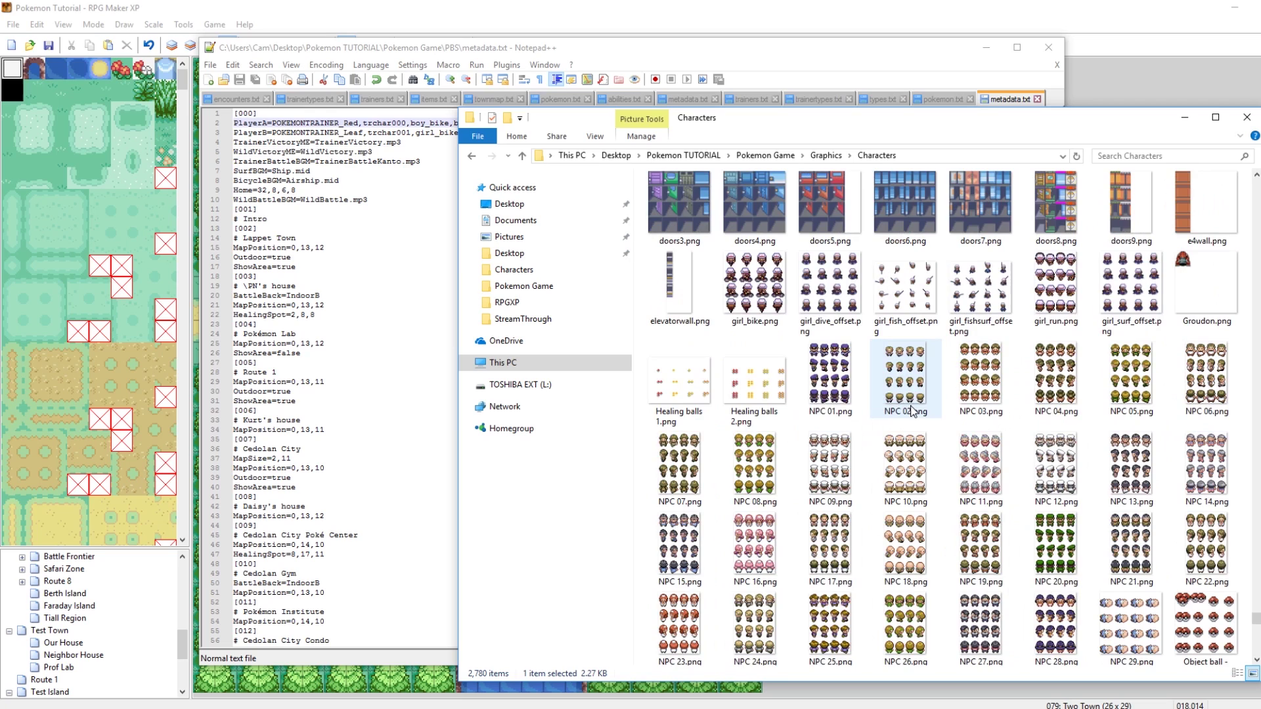
left_click(765, 295)
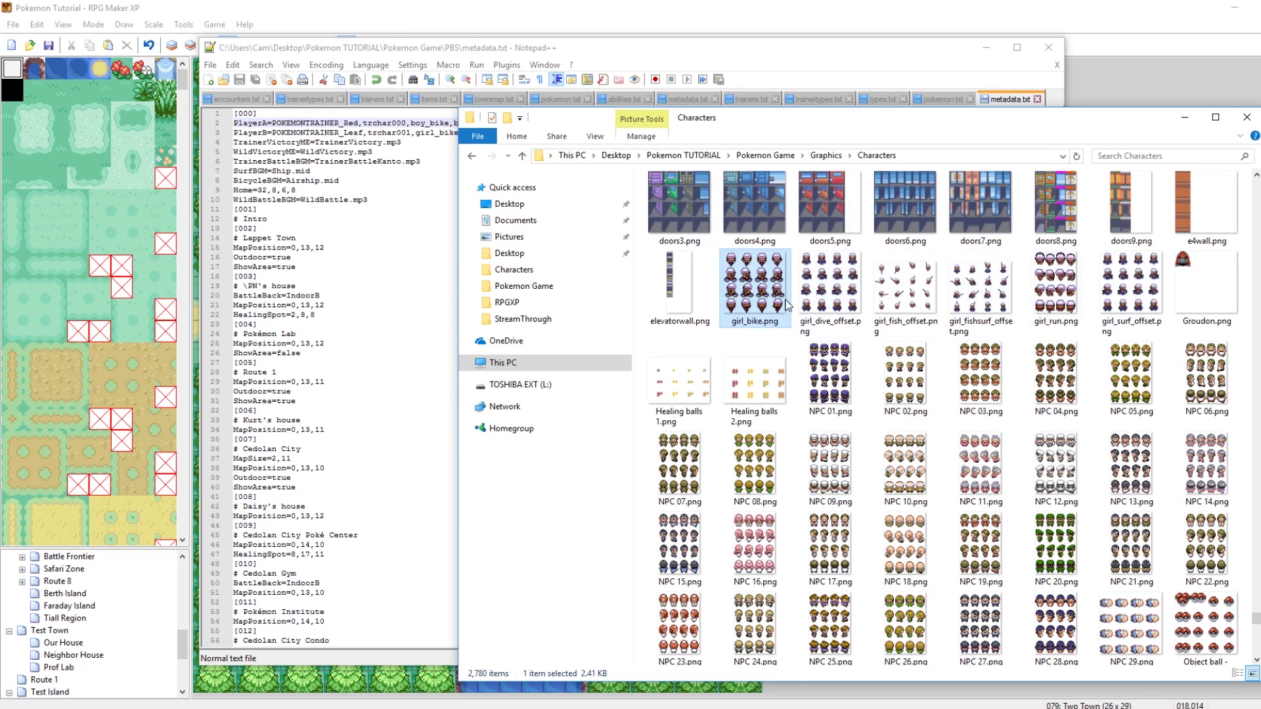
left_click(812, 293)
left_click(906, 286)
left_click(1000, 289)
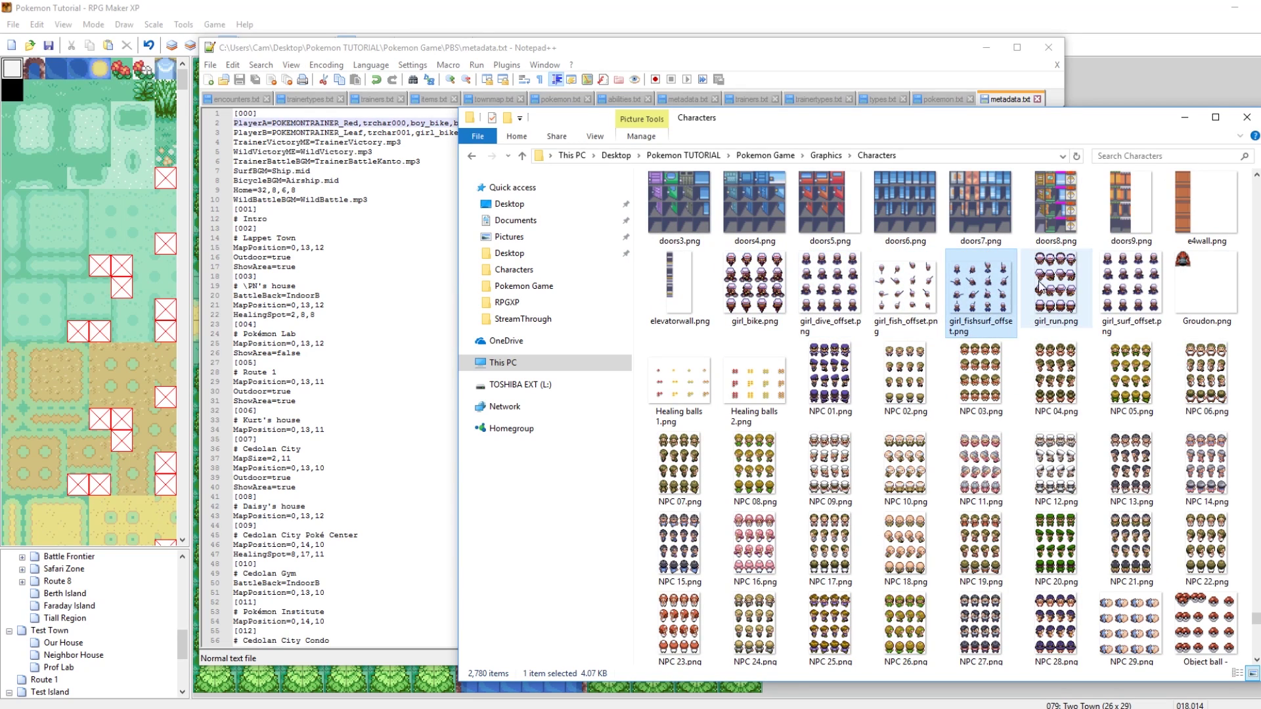
left_click(1057, 285)
left_click(1128, 289)
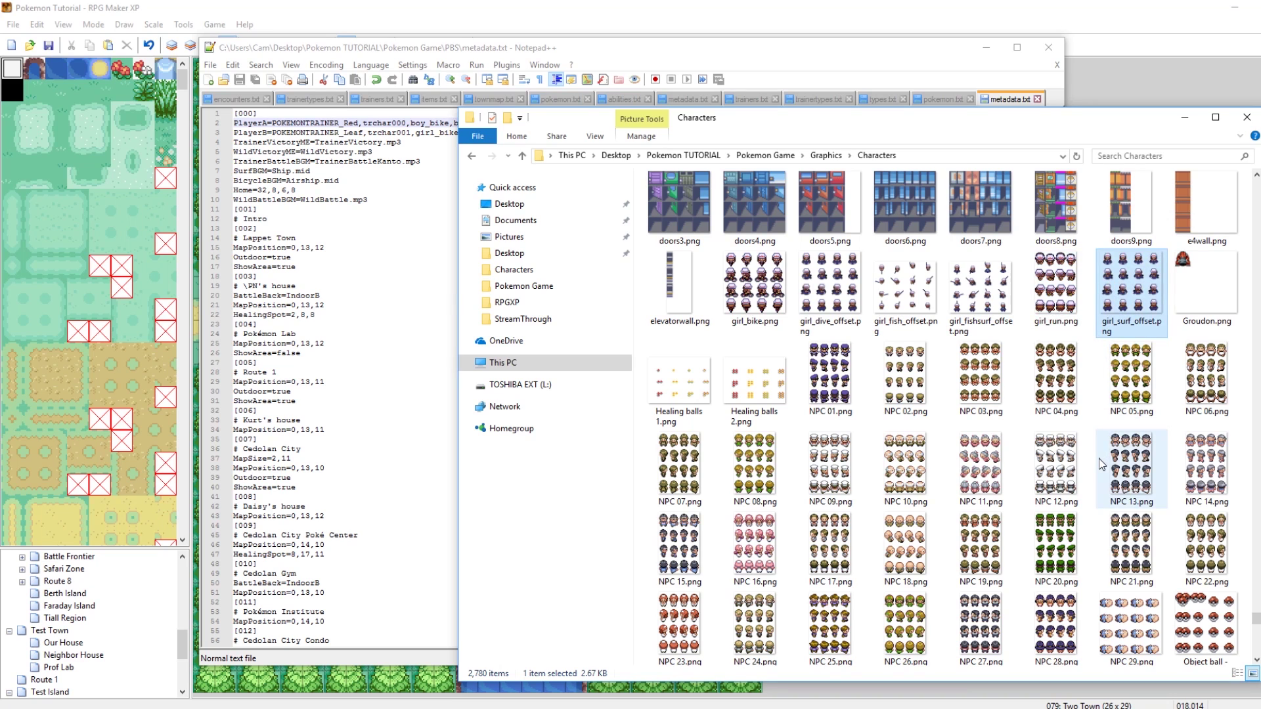
Step: Inspect the six boy_ graphics, boy_bike through boy_surf_offset, one by one
scroll(1098, 458, "up", 3)
scroll(1098, 458, "down", 2)
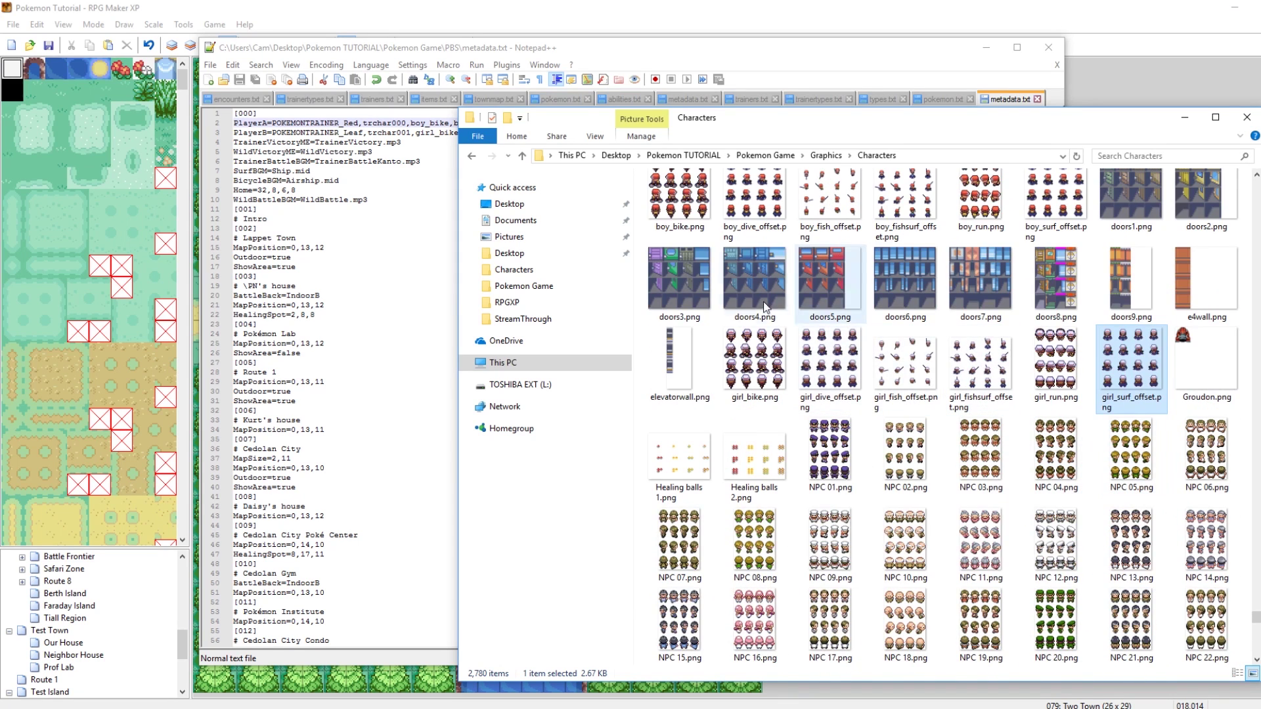
left_click(680, 208)
scroll(679, 209, "up", 1)
left_click(753, 211)
left_click(816, 215)
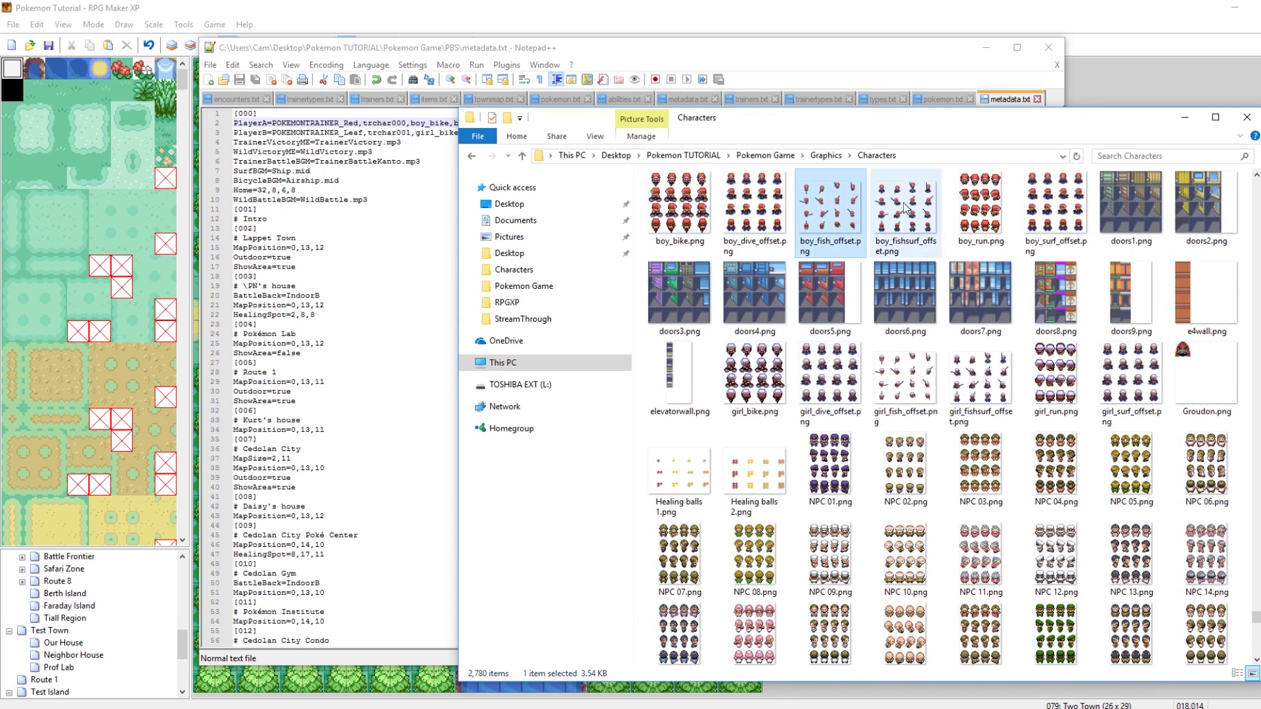
left_click(910, 205)
left_click(965, 205)
left_click(1055, 205)
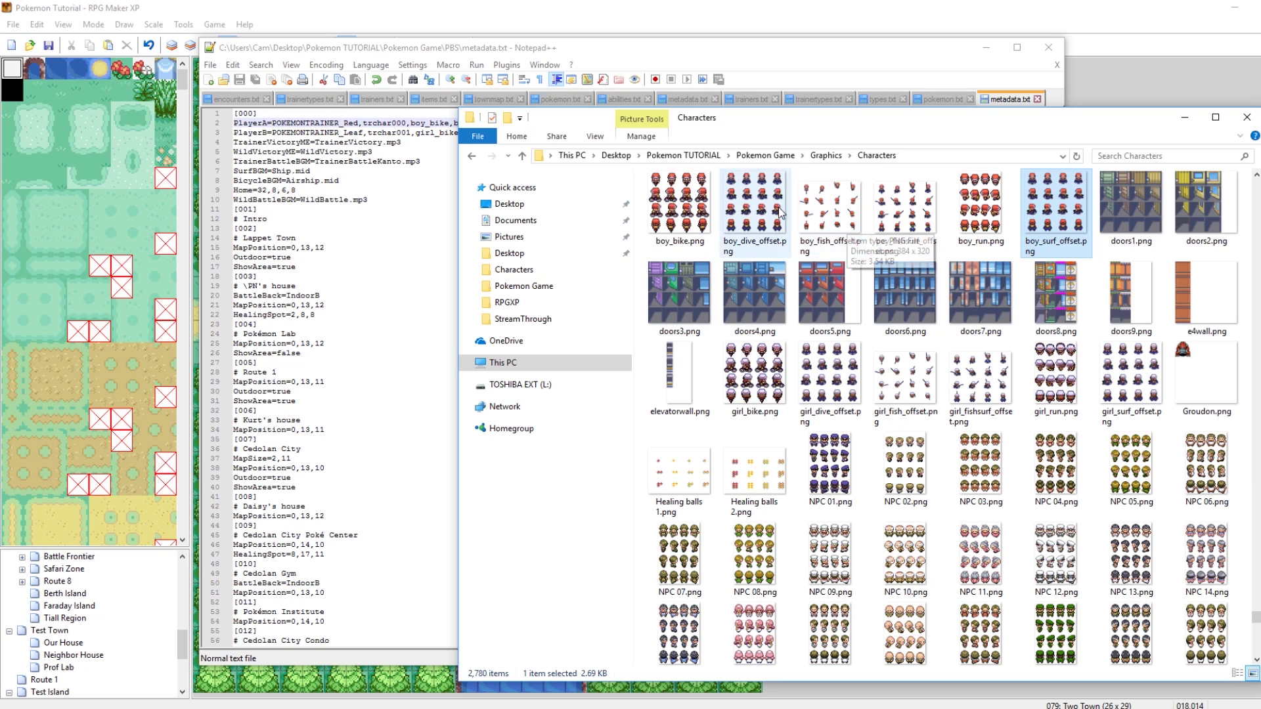
Step: Select boy_bike–boy_surf_offset together, then girl_bike–girl_surf_offset together
left_click(669, 220, "shift")
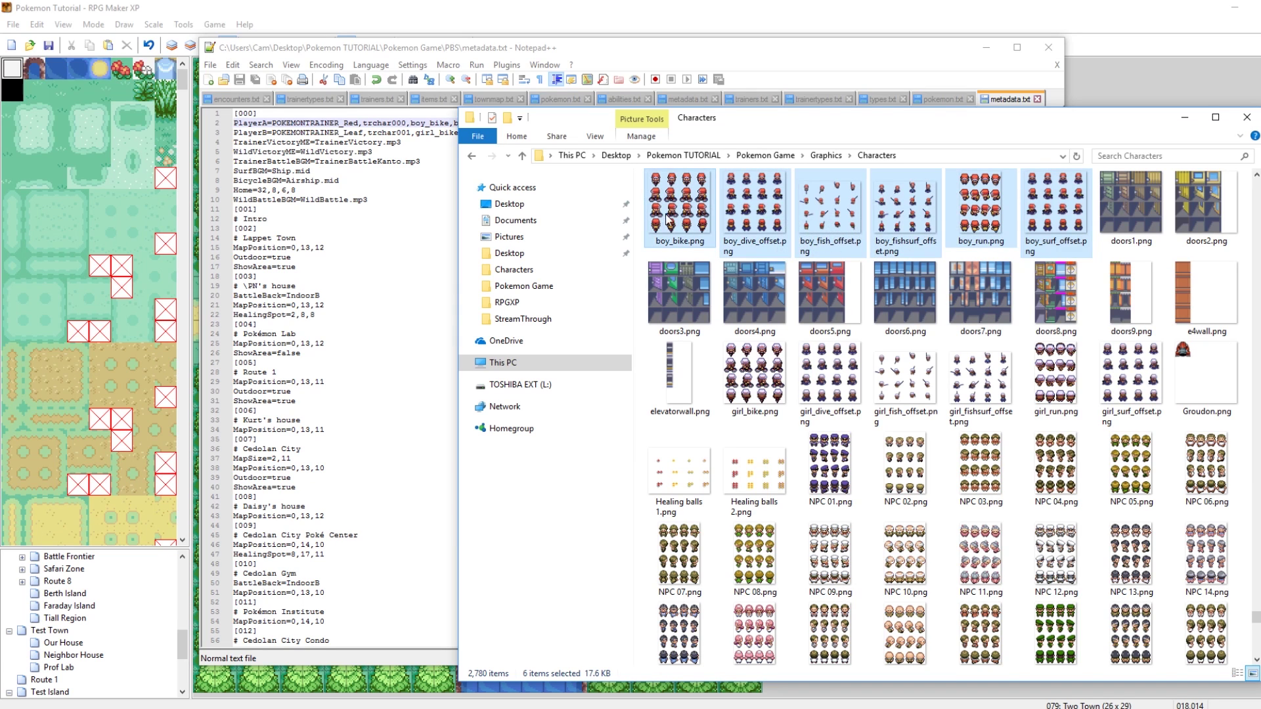
left_click(784, 378)
left_click(1114, 376, "shift")
scroll(1124, 456, "down", 20)
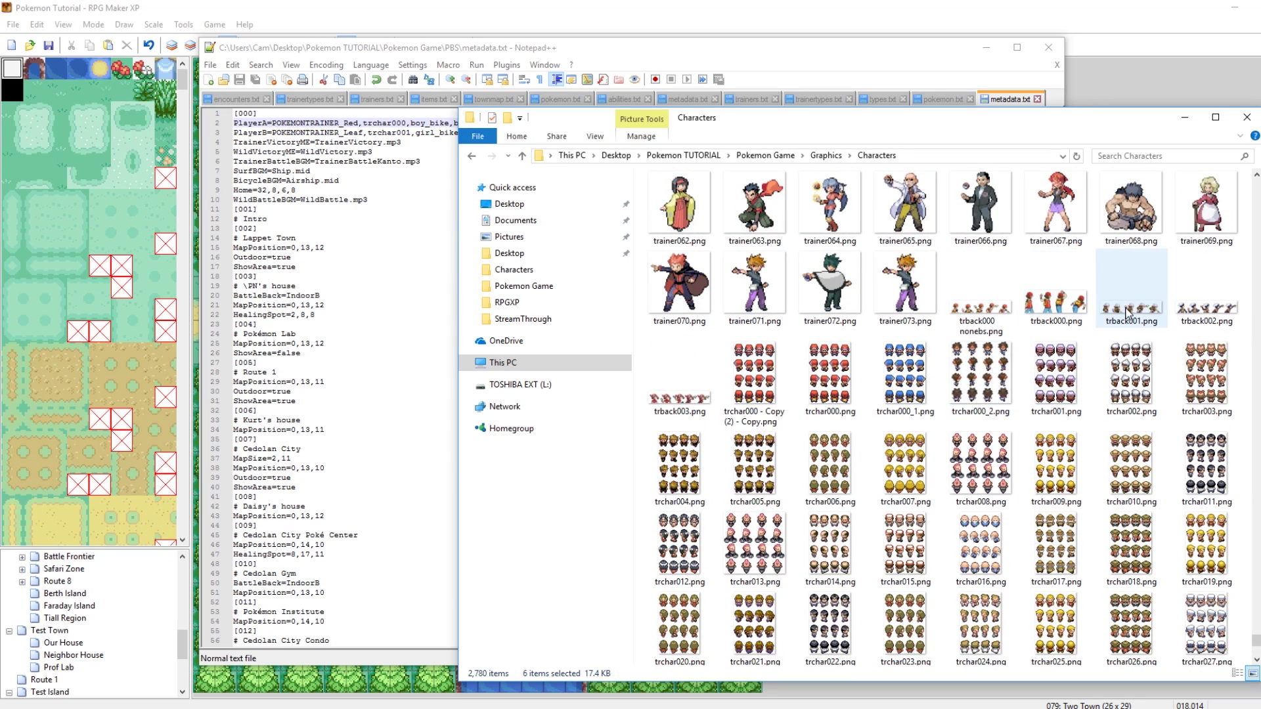
double_click(810, 375)
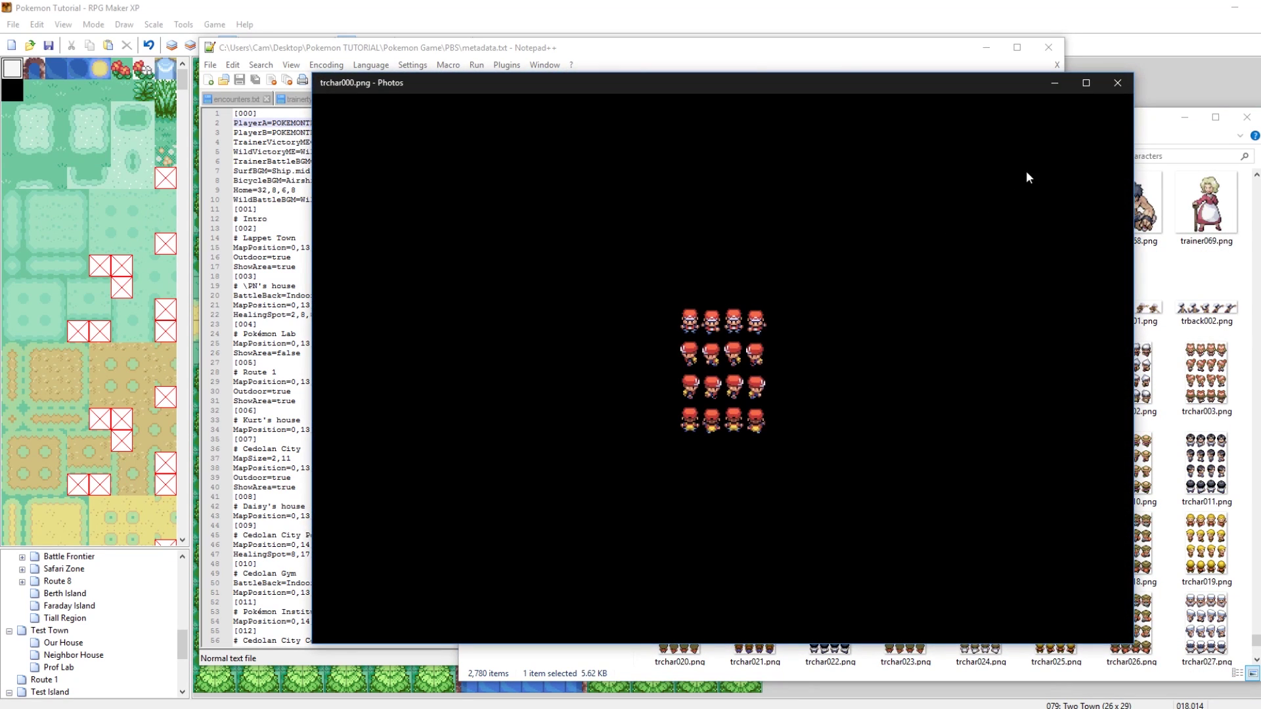
left_click(1117, 83)
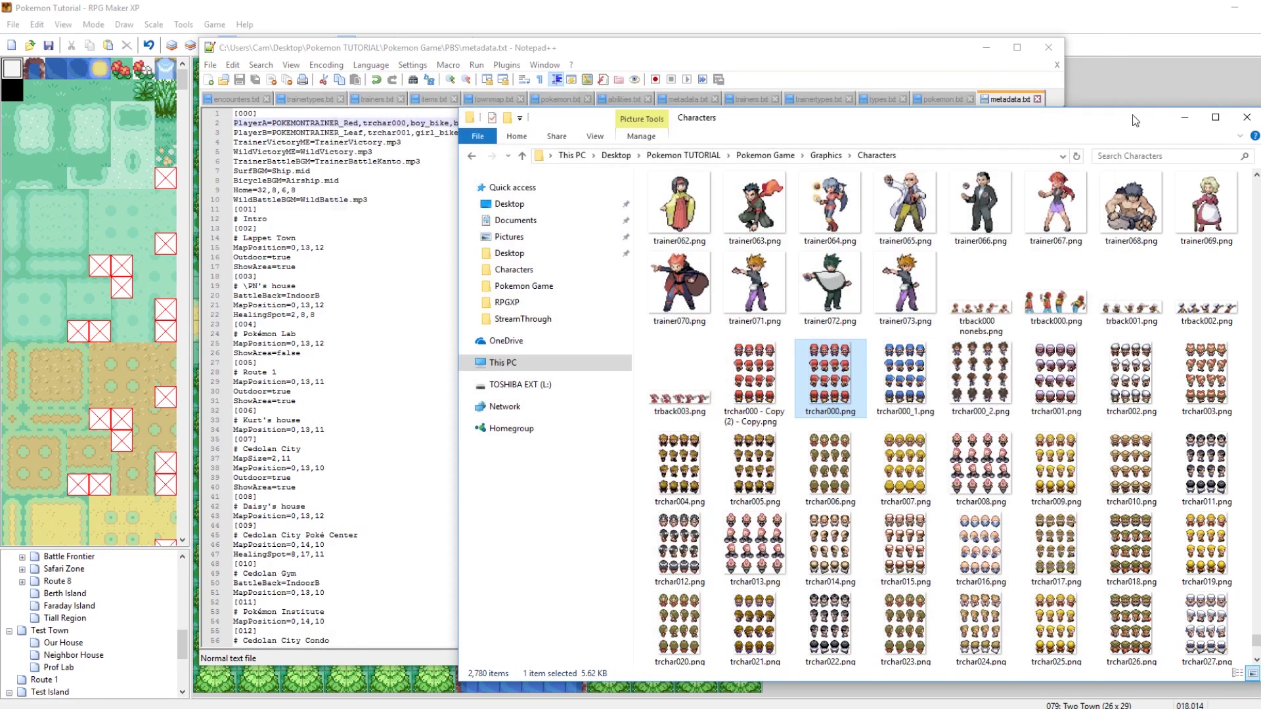
left_click(1051, 305)
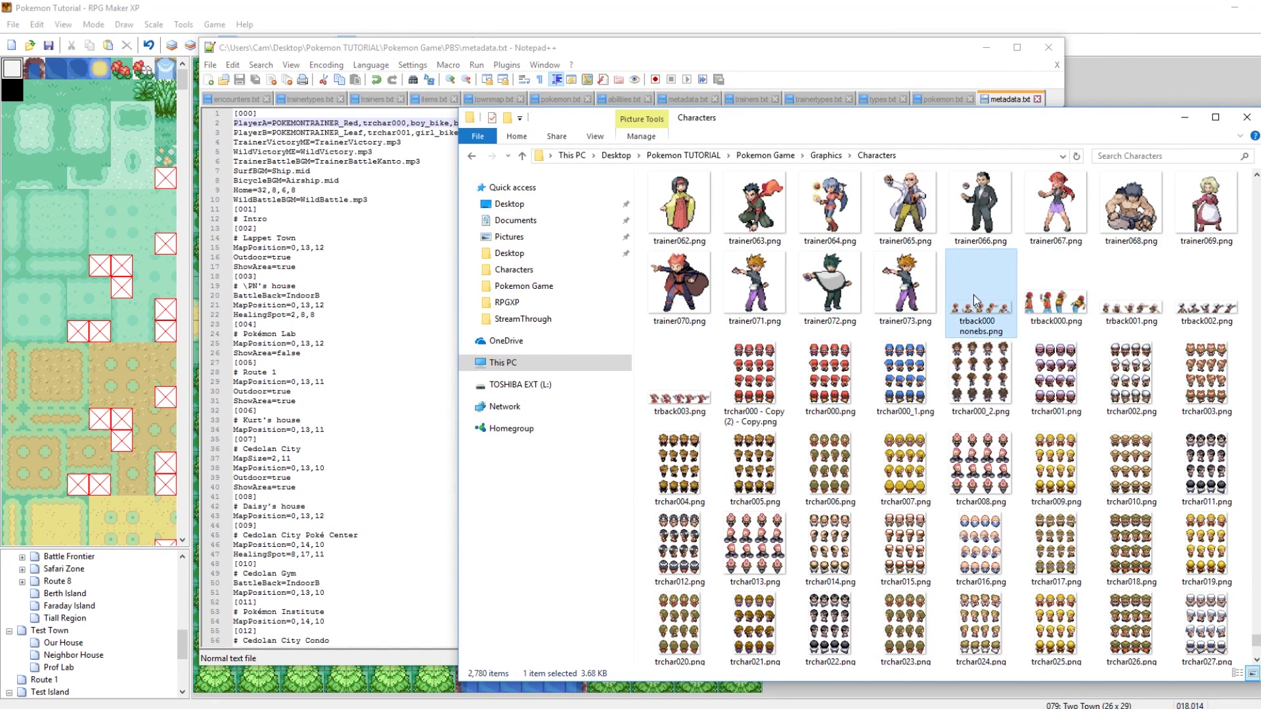
double_click(1063, 304)
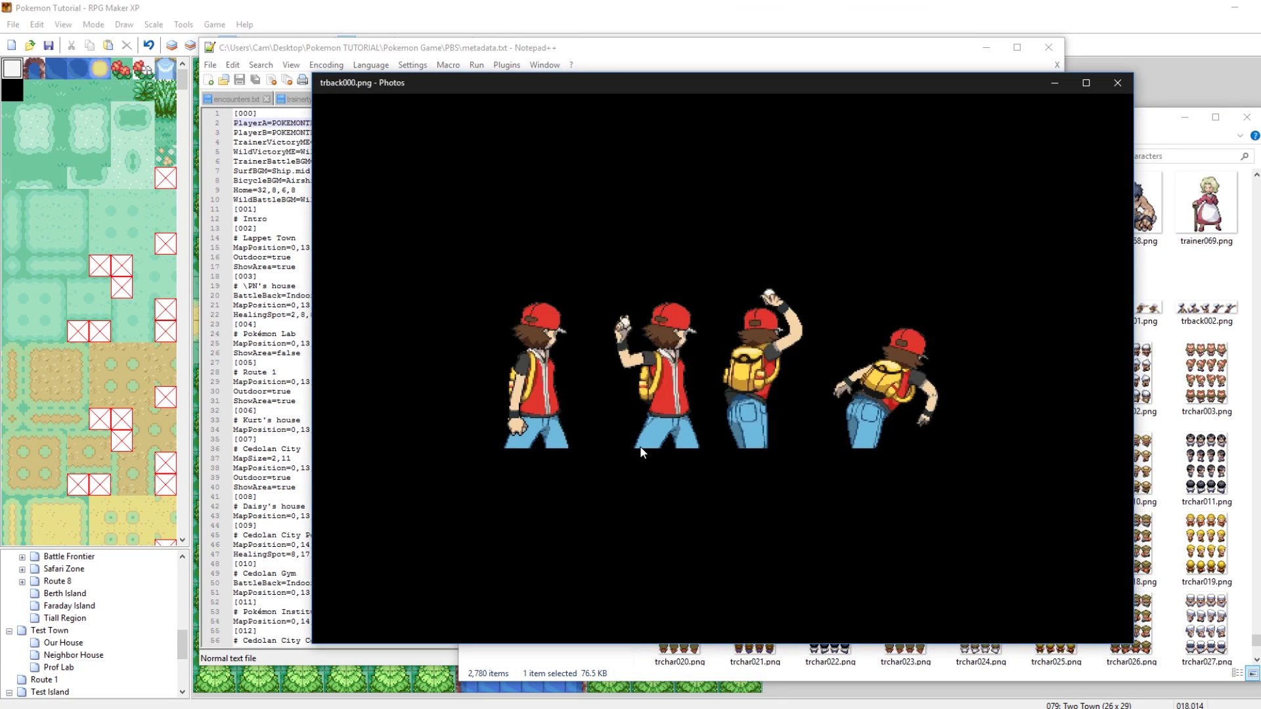
left_click(1117, 83)
left_click(980, 306)
double_click(981, 306)
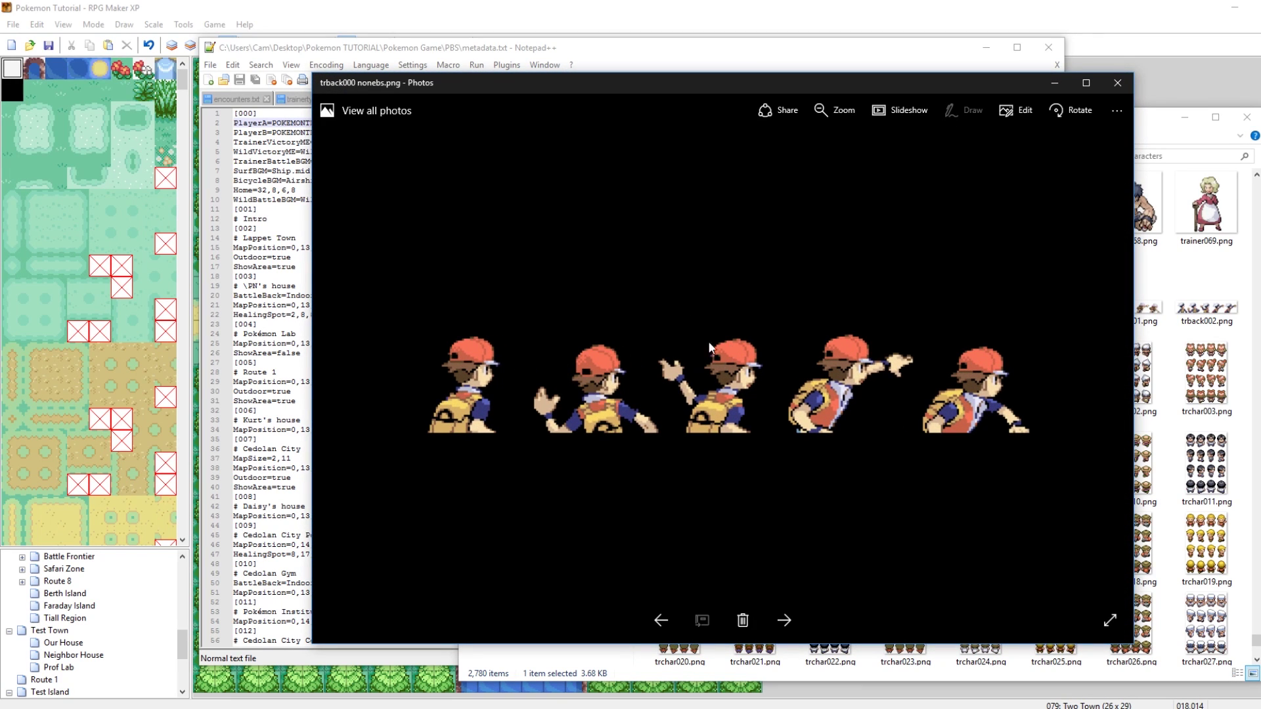
left_click(1117, 82)
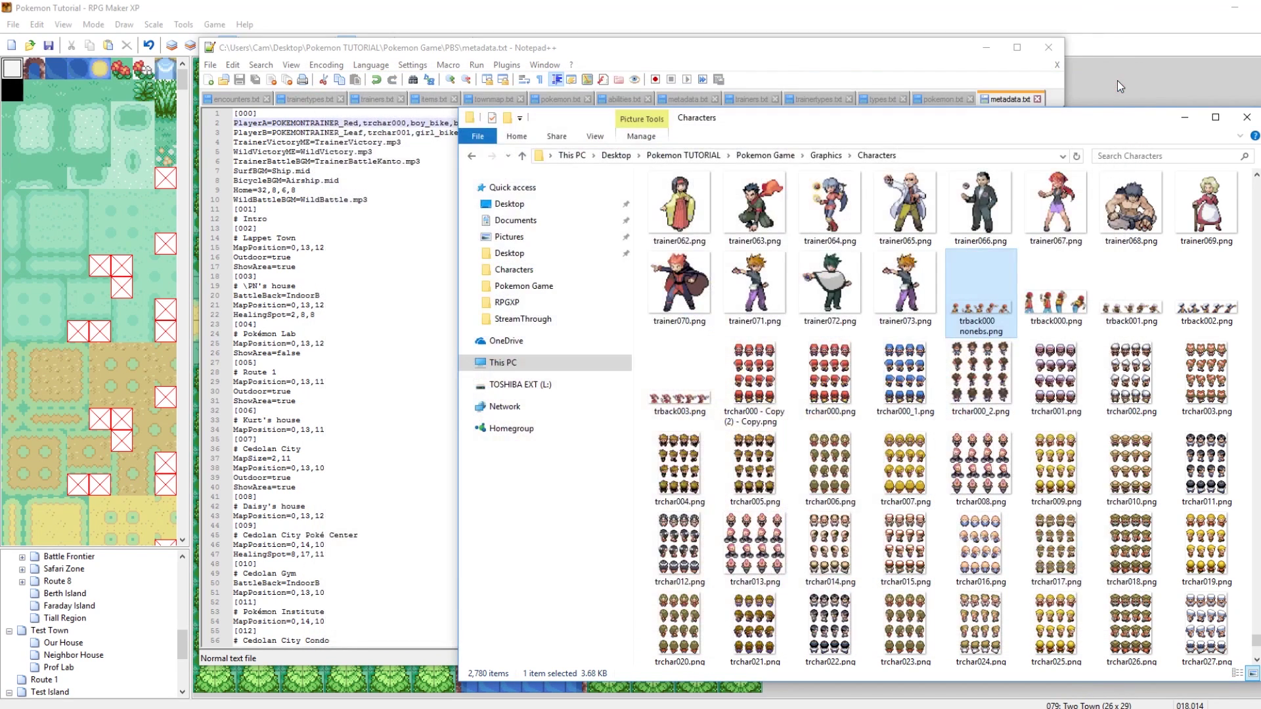
Step: Select trchar000 in metadata.txt and locate trchar056.png in the Characters folder
left_click(848, 50)
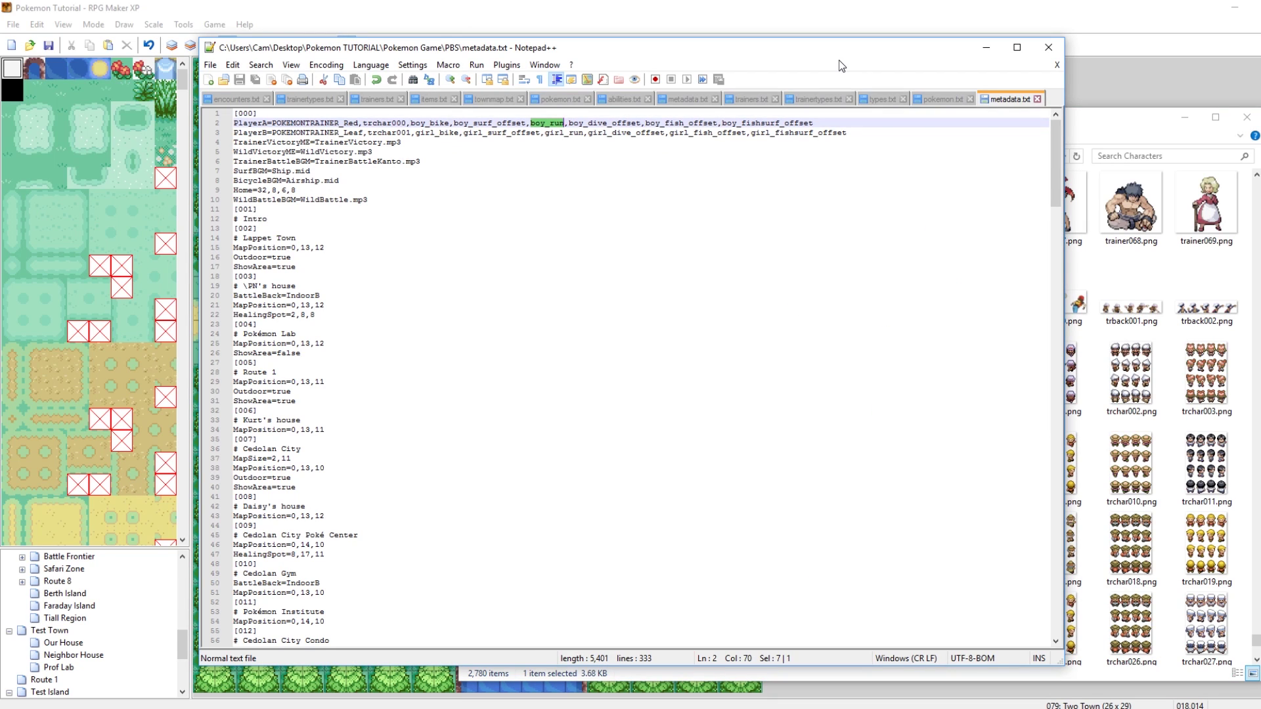
left_click(1069, 134)
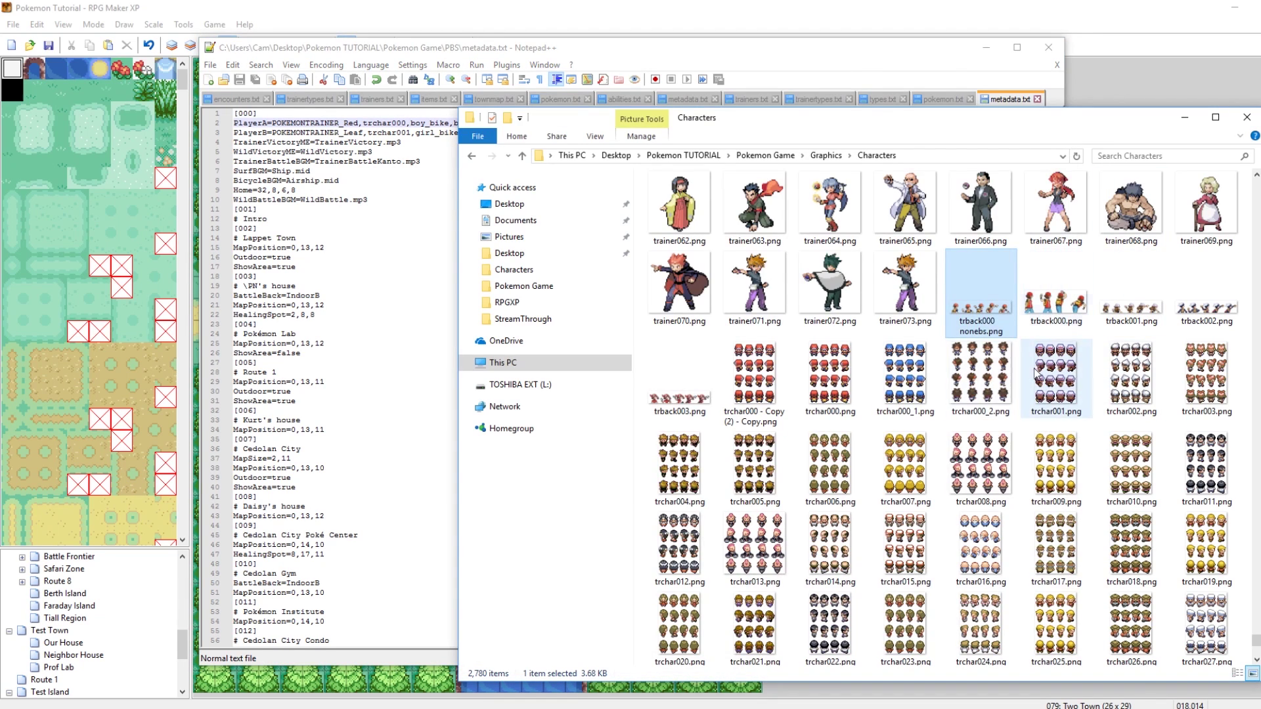
left_click(562, 53)
double_click(397, 123)
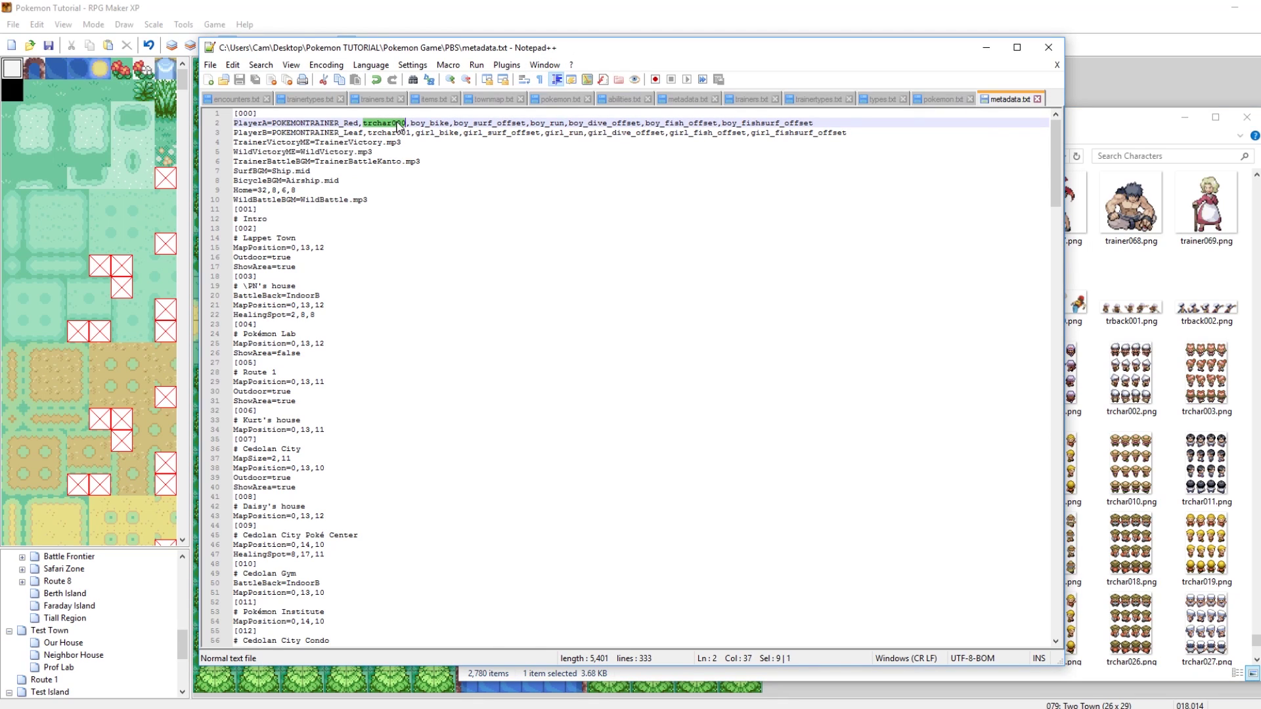
left_click(406, 124)
left_click(1122, 122)
scroll(1057, 381, "down", 10)
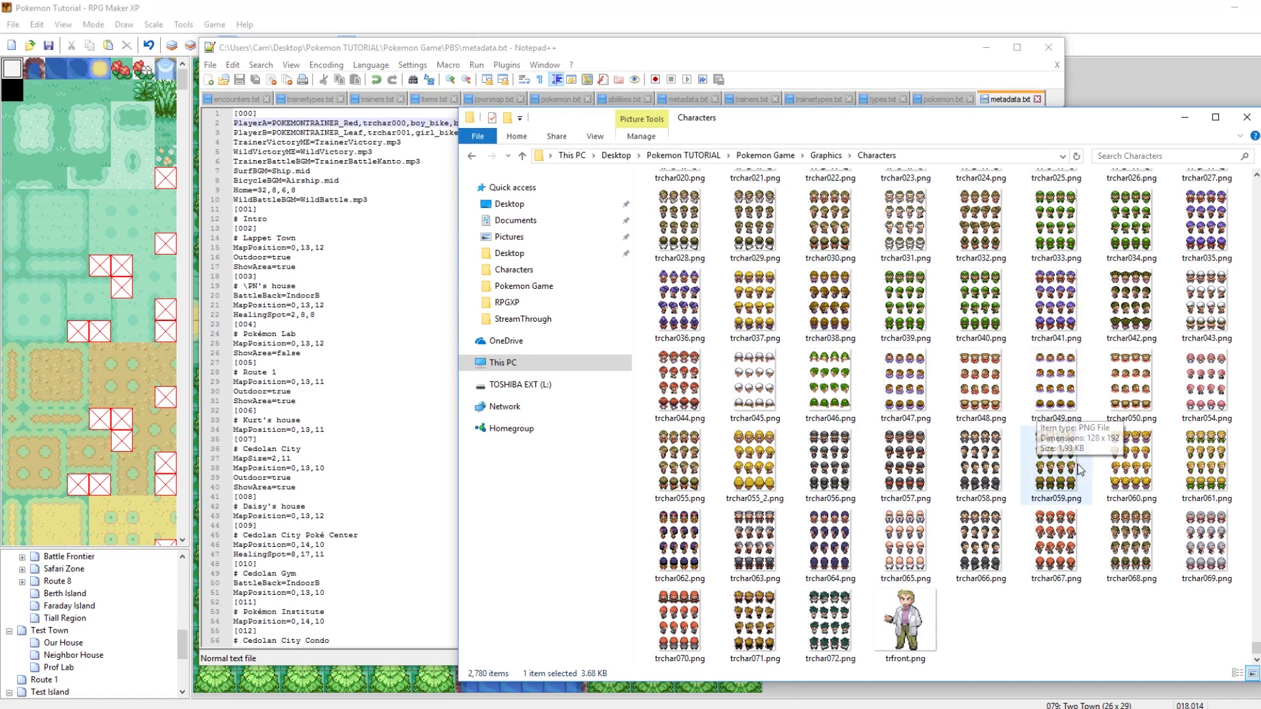
left_click(825, 463)
Step: Change PlayerA's graphic from trchar000 to trchar056 and save metadata.txt
left_click(408, 123)
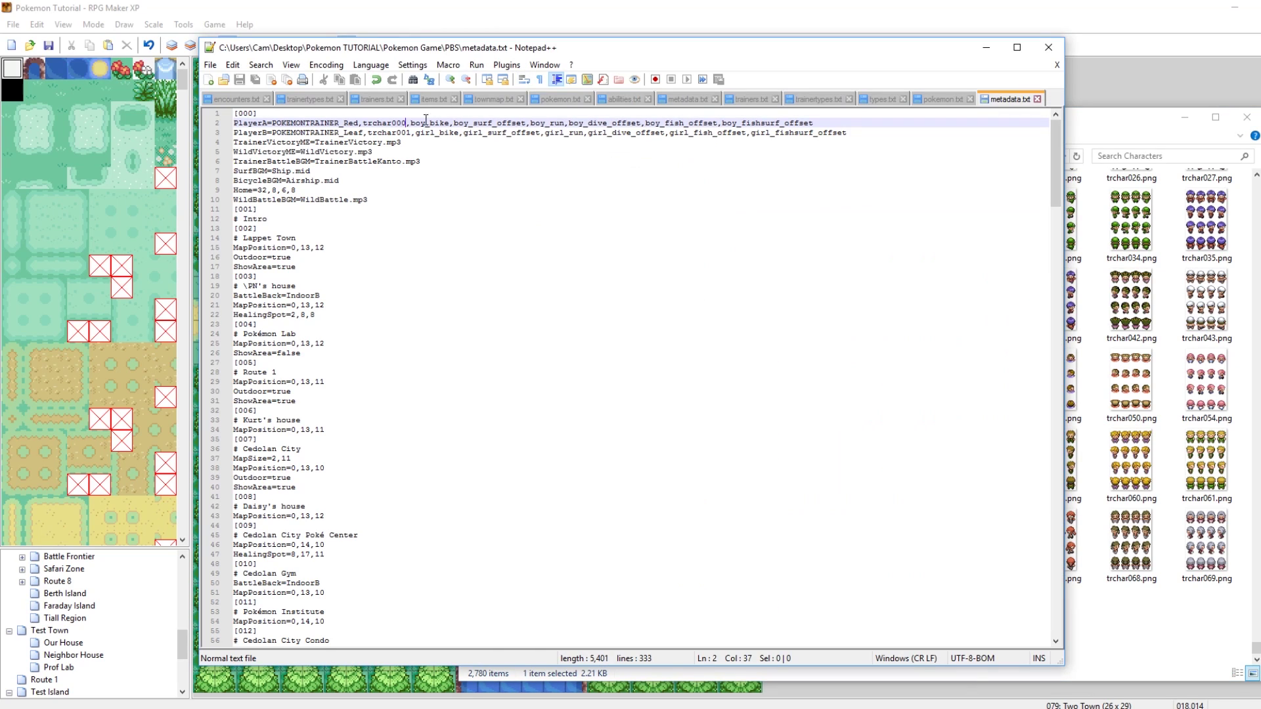
key("BackSpace")
key("BackSpace")
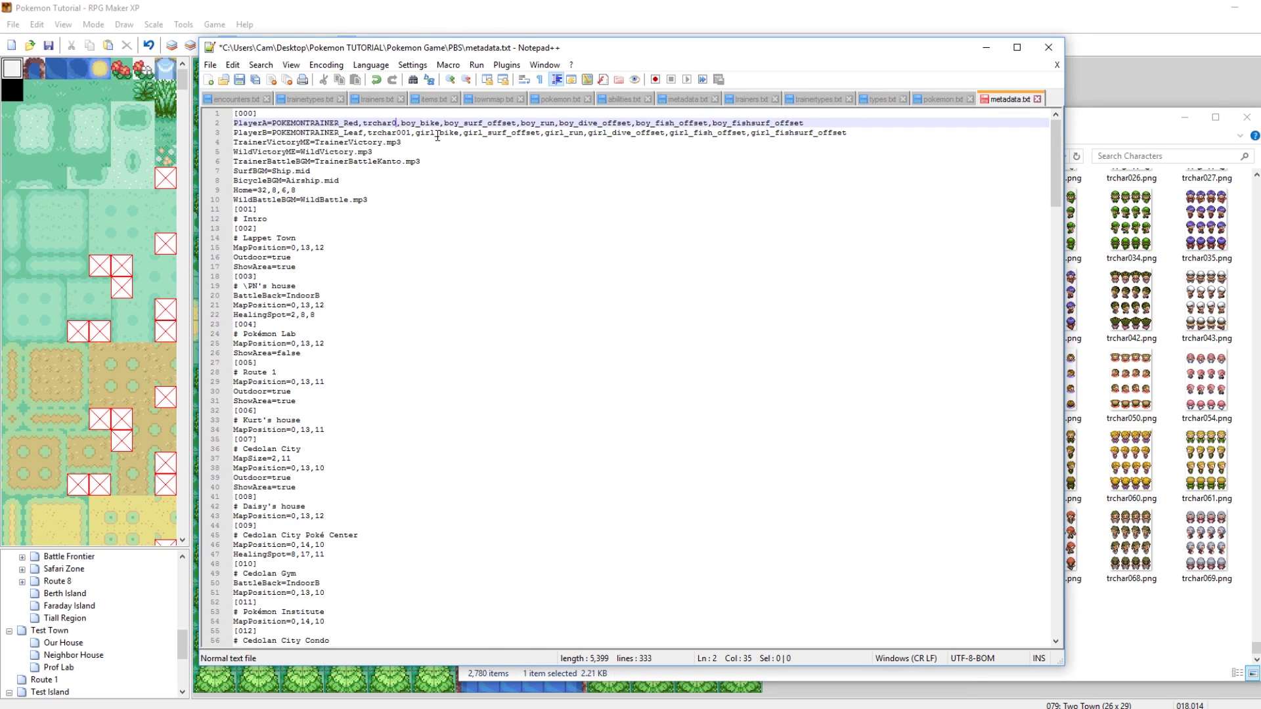
type("56")
key("ctrl+s")
left_click(1115, 113)
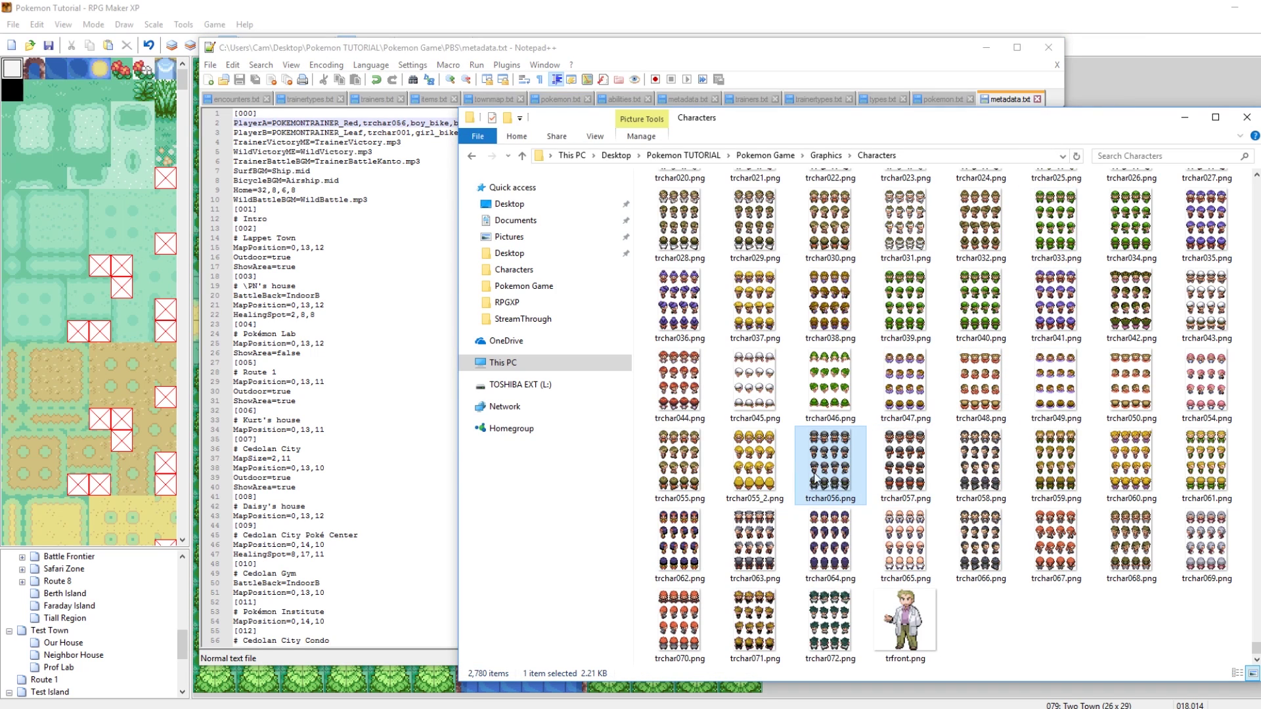
left_click(626, 7)
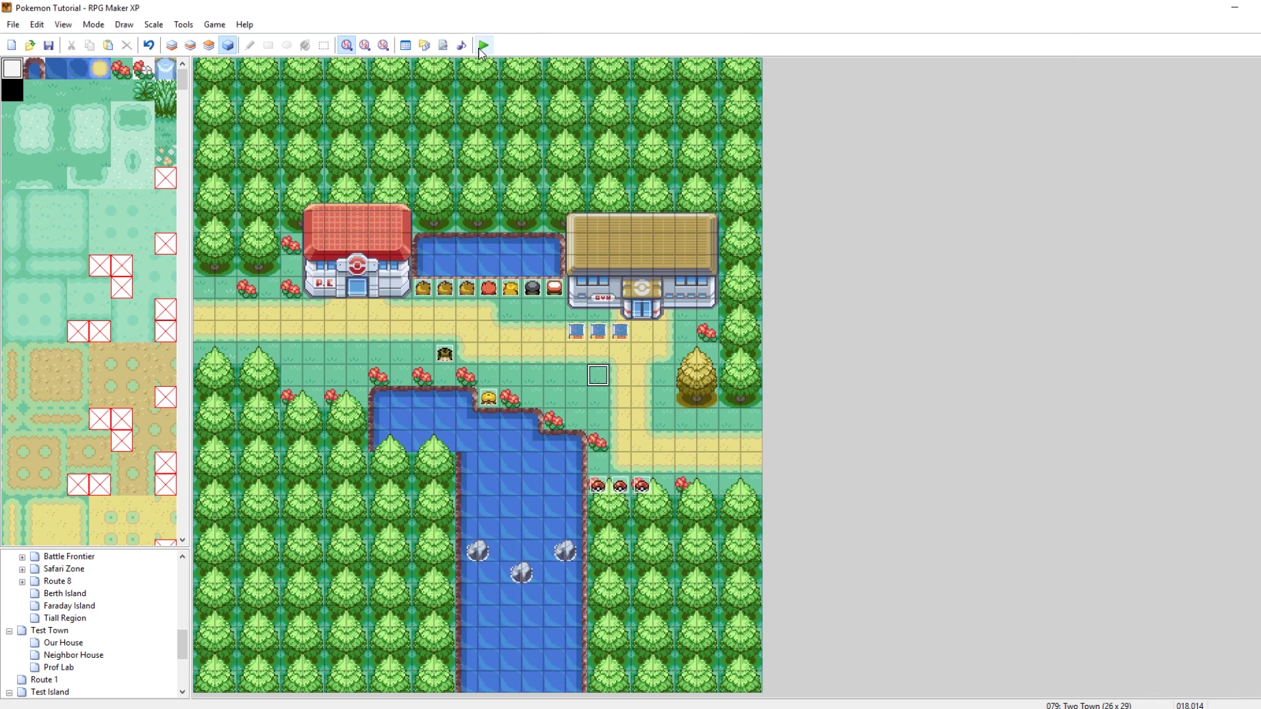
left_click(480, 50)
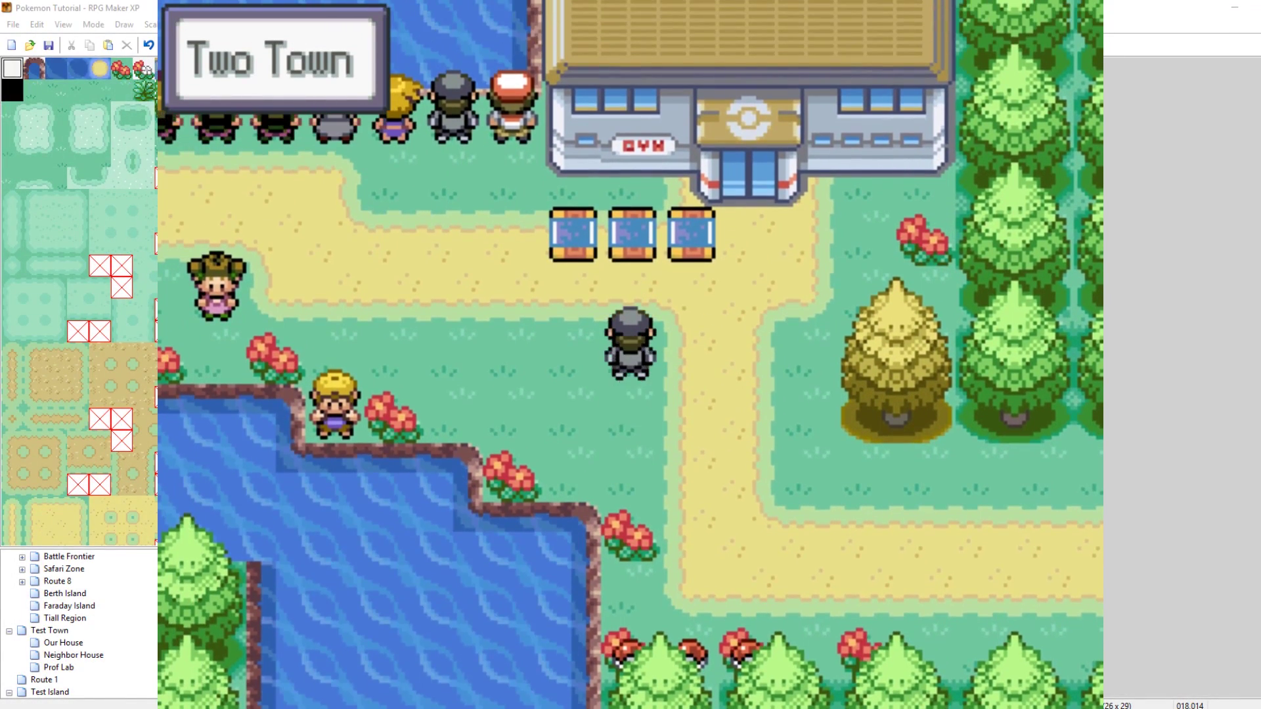
key("Right")
key("Left")
key("Down")
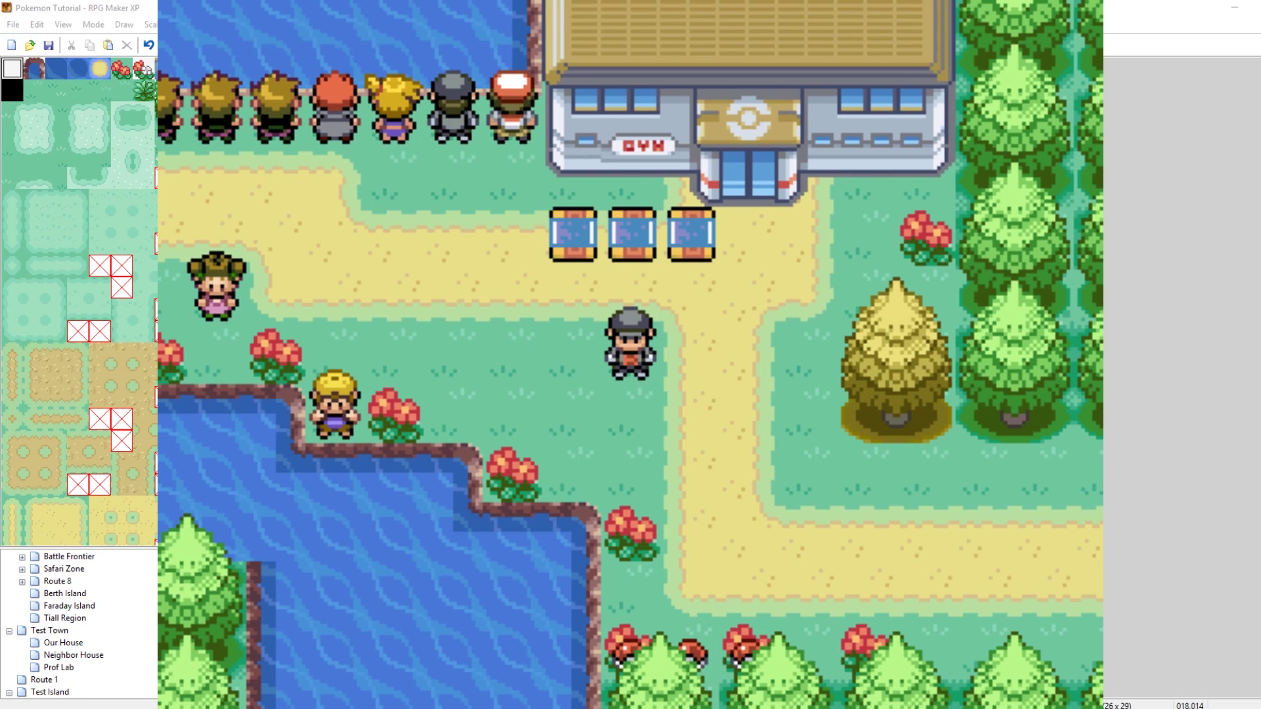
key("Down")
key("Right")
key("Up")
key("Left")
key("Left")
key("Left")
key("Left")
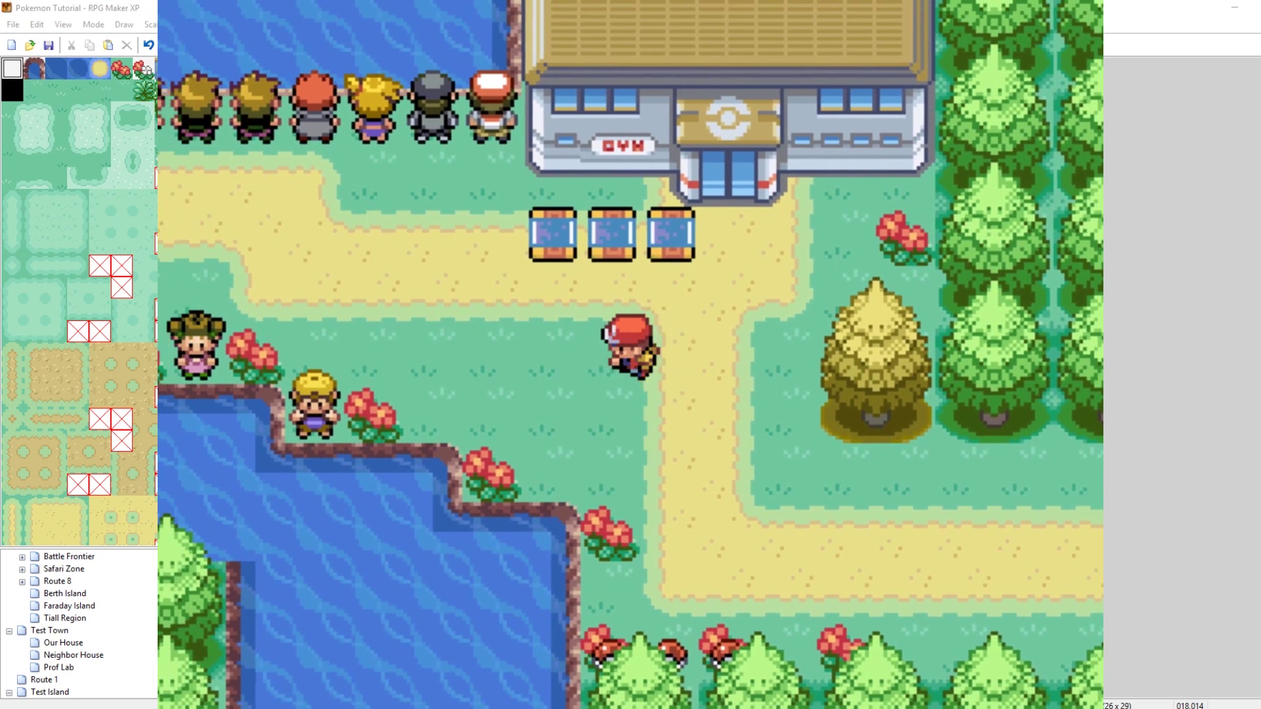
key("Right")
key("Left")
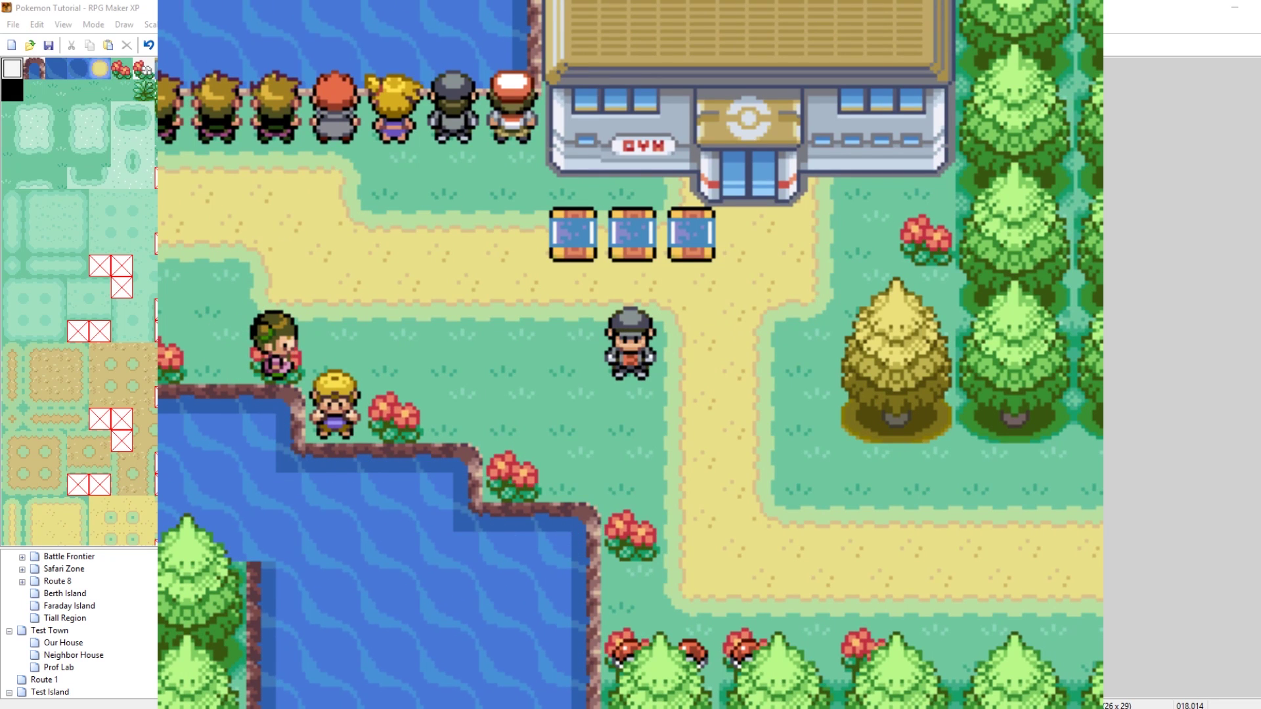
key("Down")
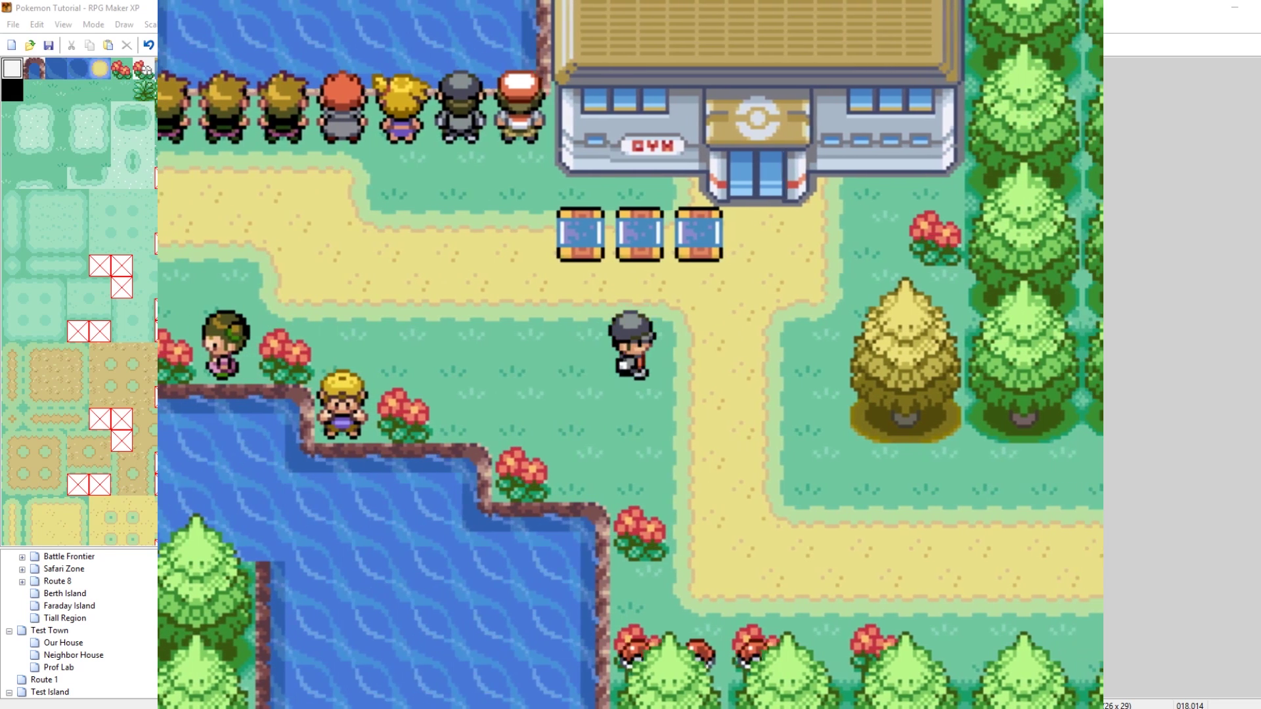
key("Up")
key("Right")
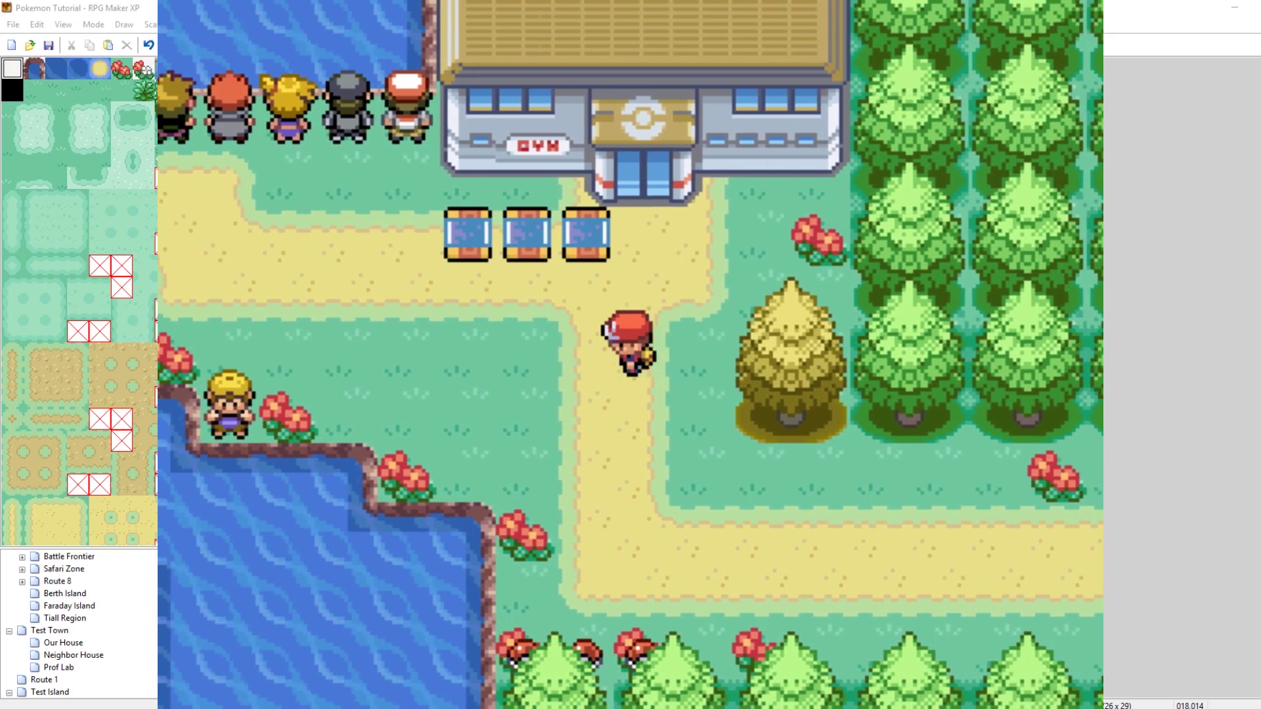
key("Left")
key("Right")
key("Left")
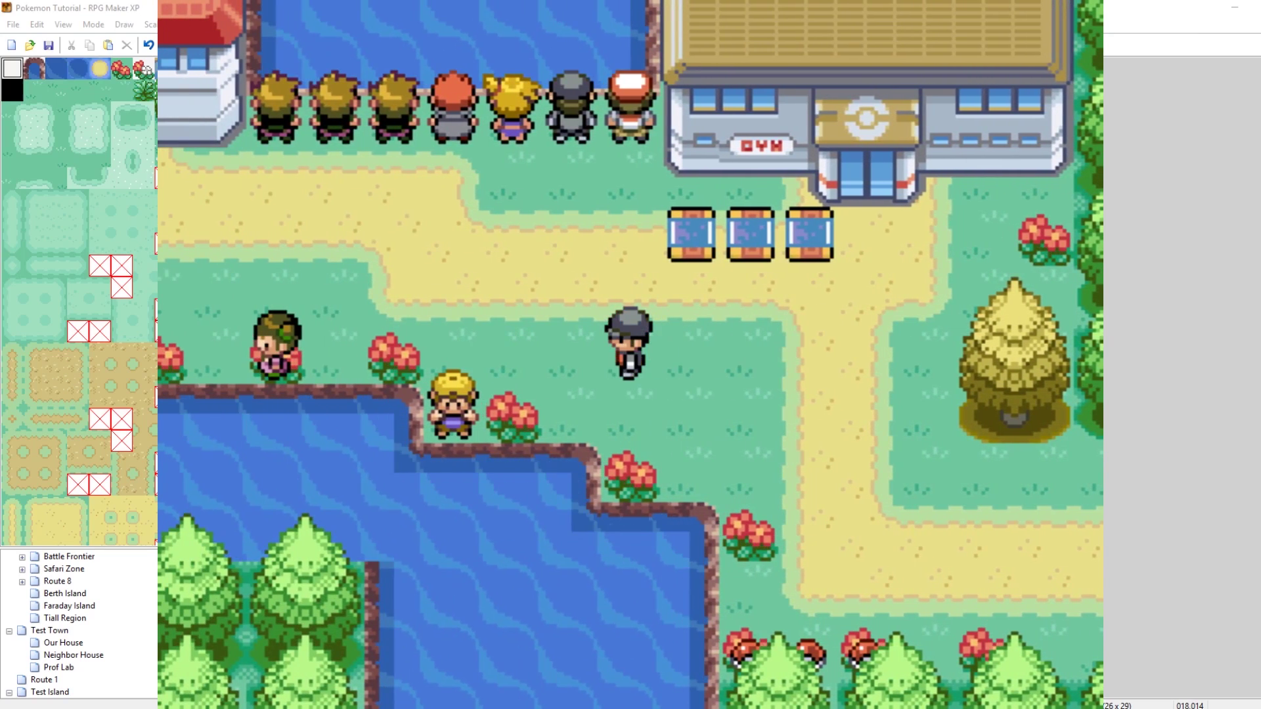
Step: Close the game test, revert trchar056 to trchar000 in metadata.txt, save, and return to RPG Maker XP
key("alt+F4")
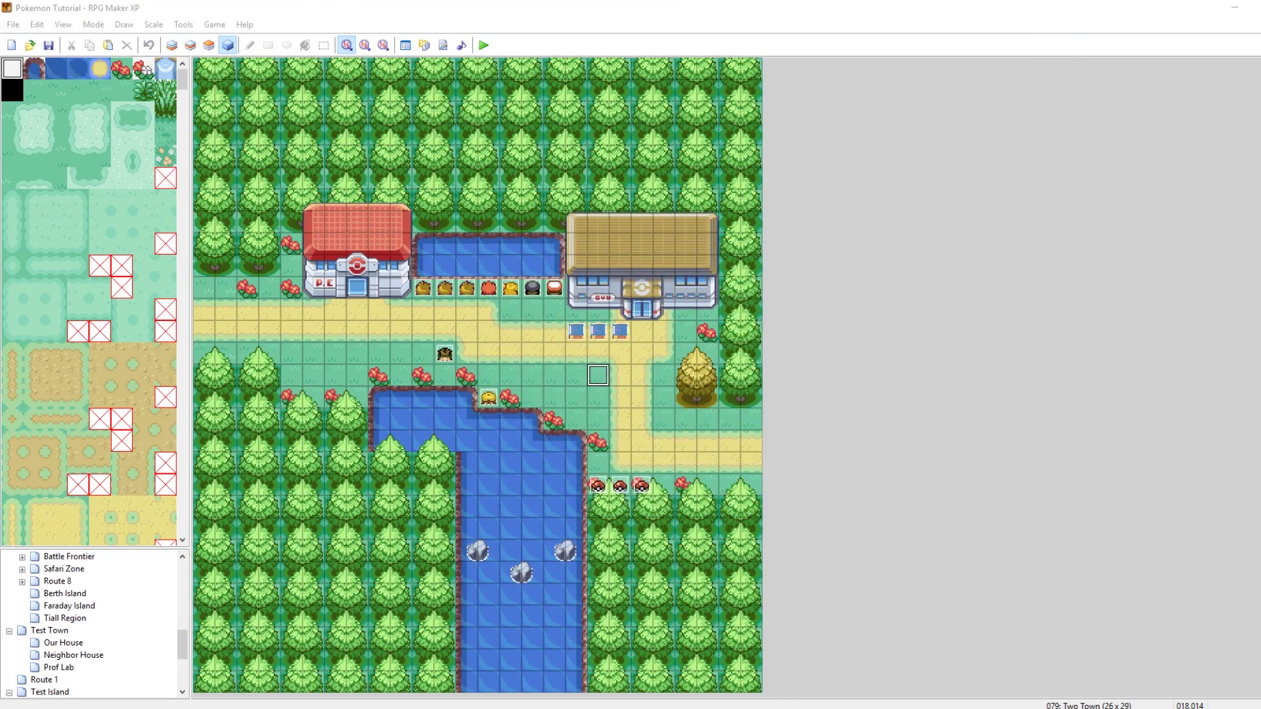
key("alt+Tab")
key("BackSpace")
key("BackSpace")
type("00")
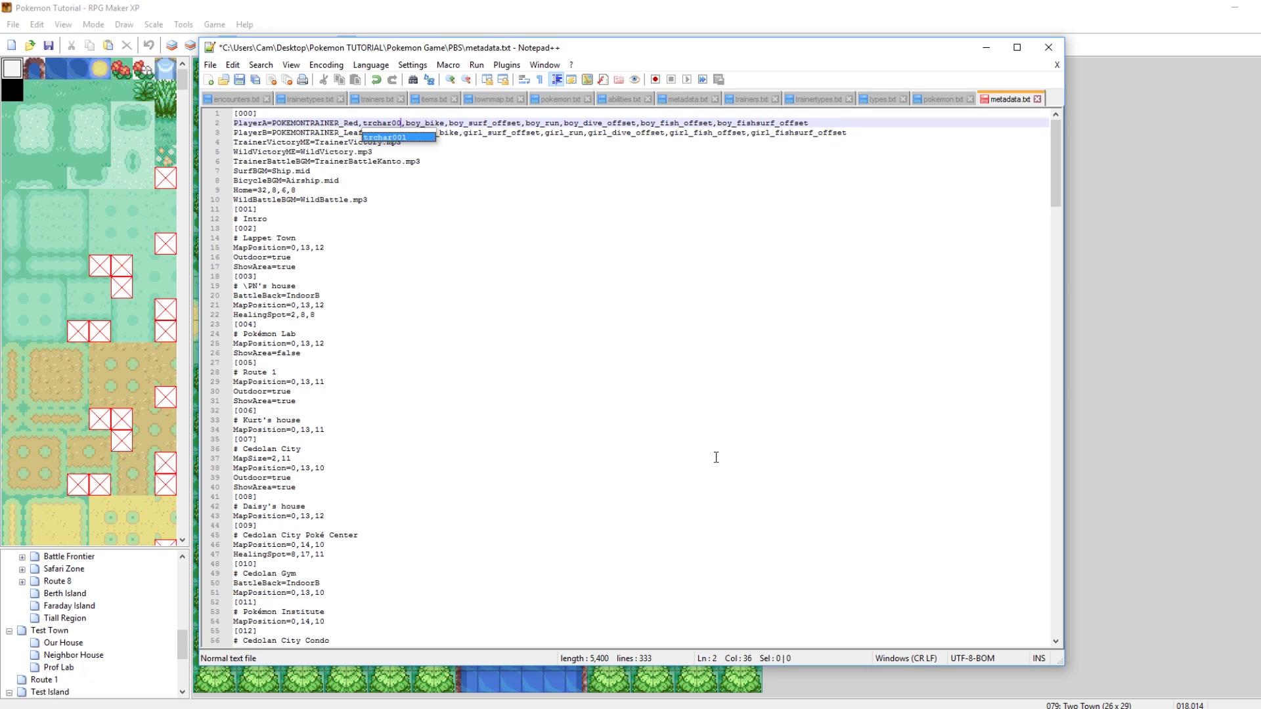
key("ctrl+s")
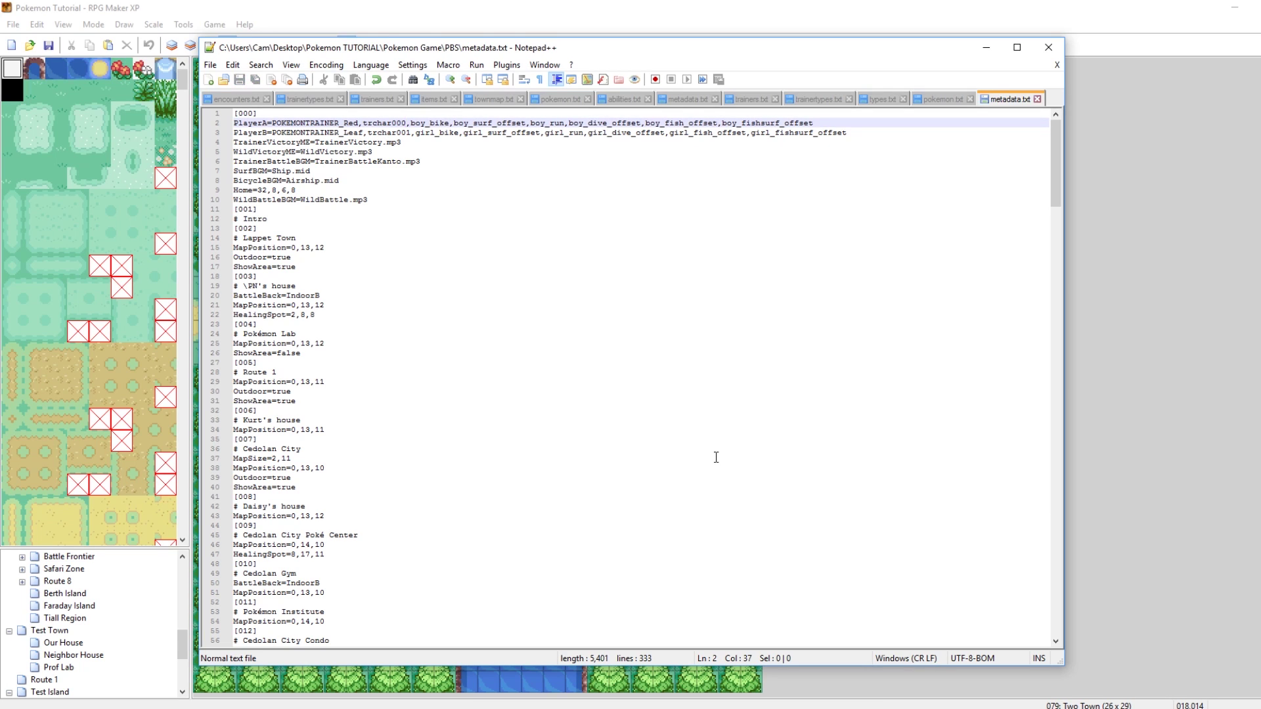
left_click(792, 7)
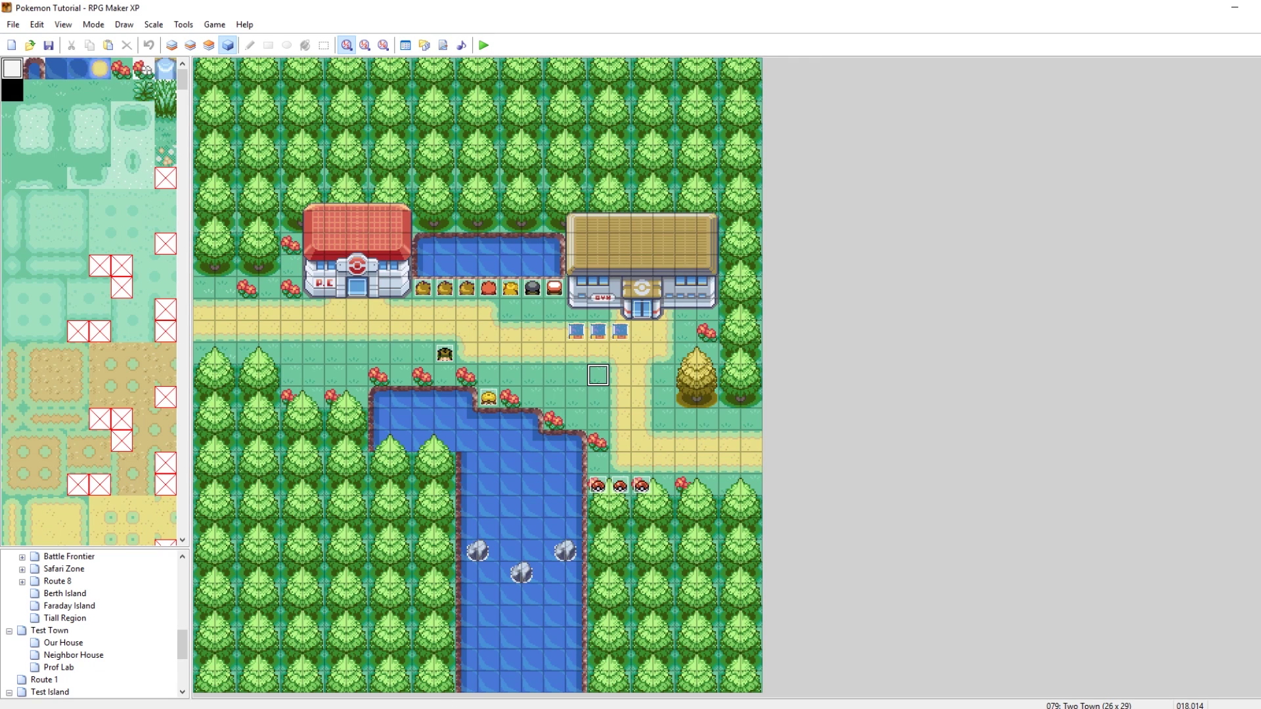
Step: Compare the red trchar000.png and blue trchar000_1.png sheets in Photoshop, with the Move tool active
left_click(489, 693)
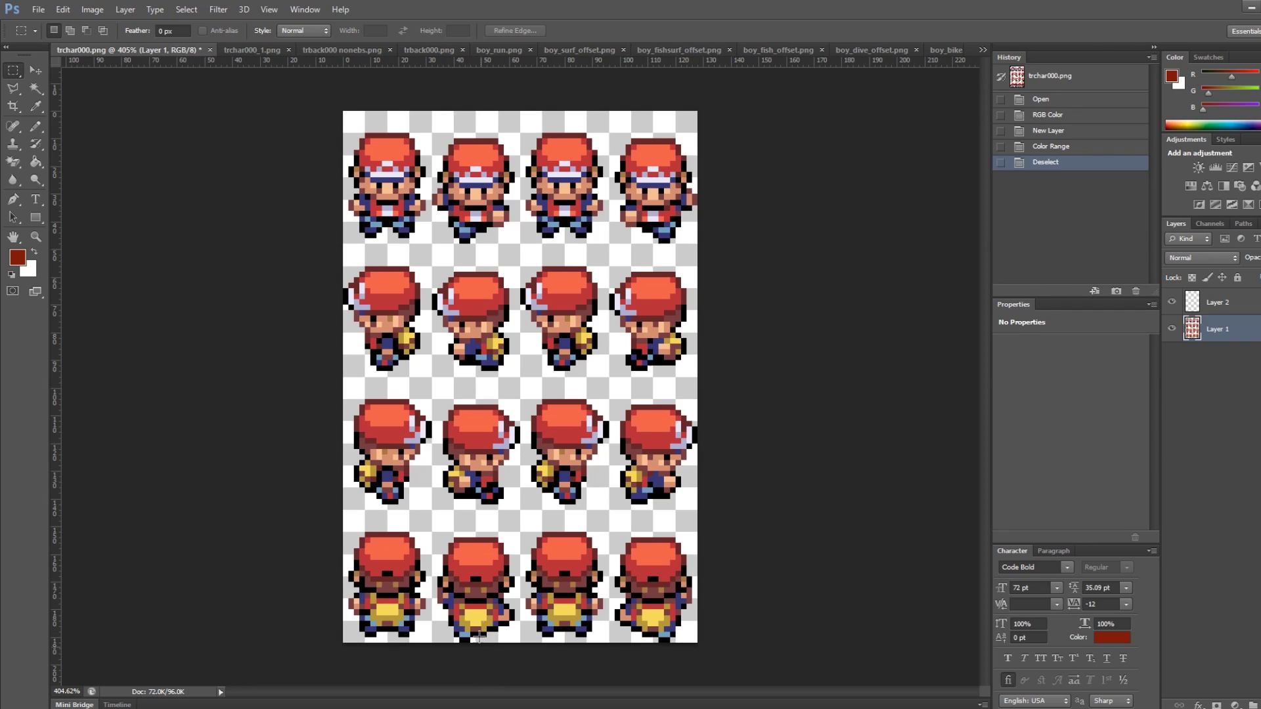
left_click(265, 47)
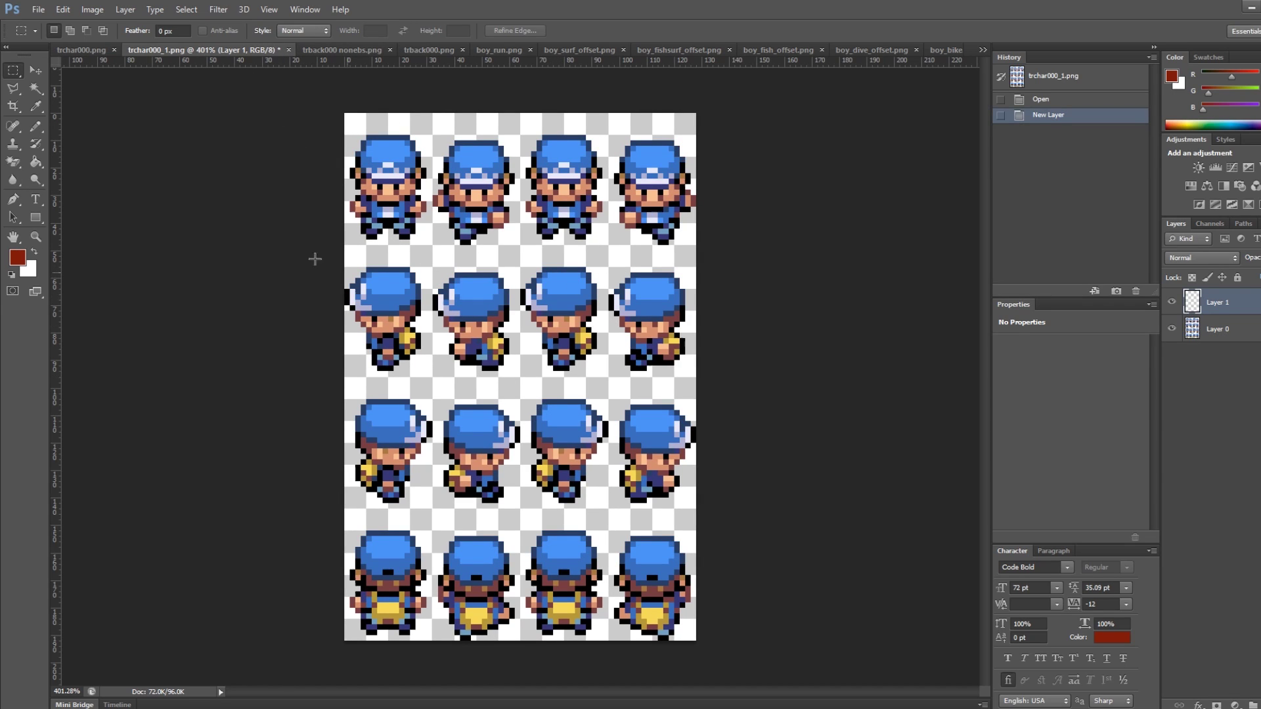
left_click(36, 70)
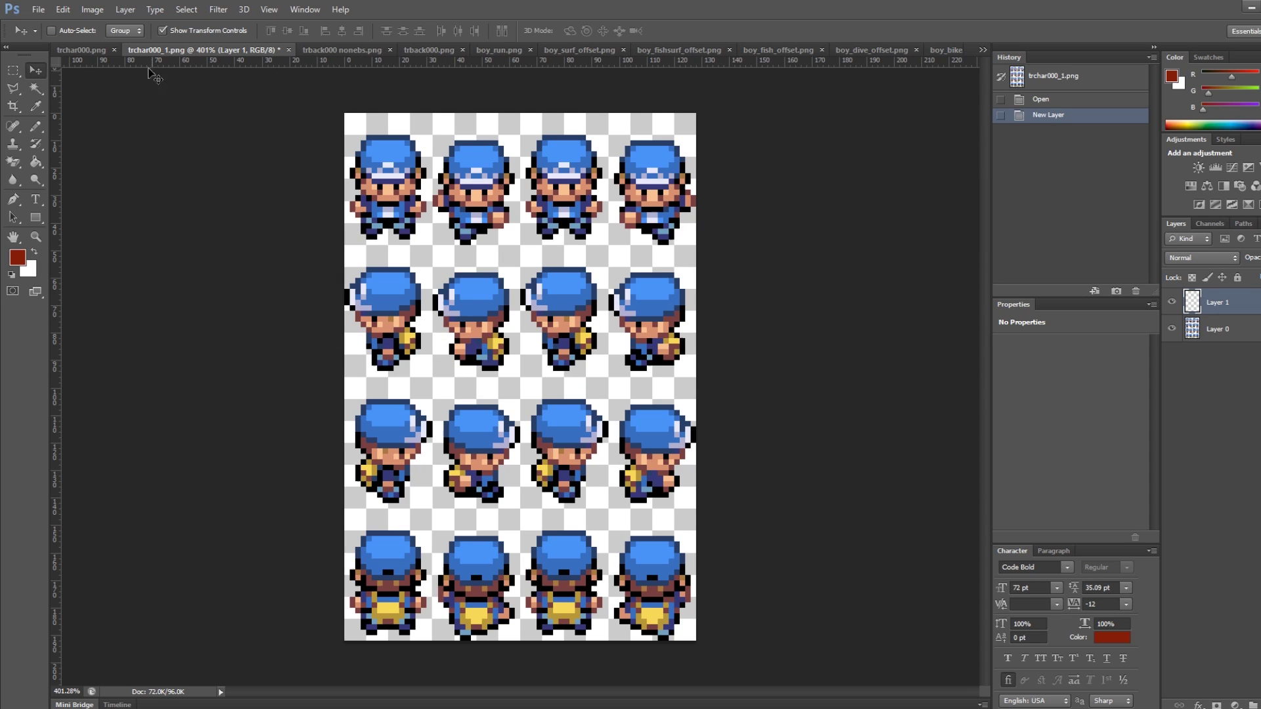
left_click(80, 49)
left_click(242, 53)
left_click(74, 52)
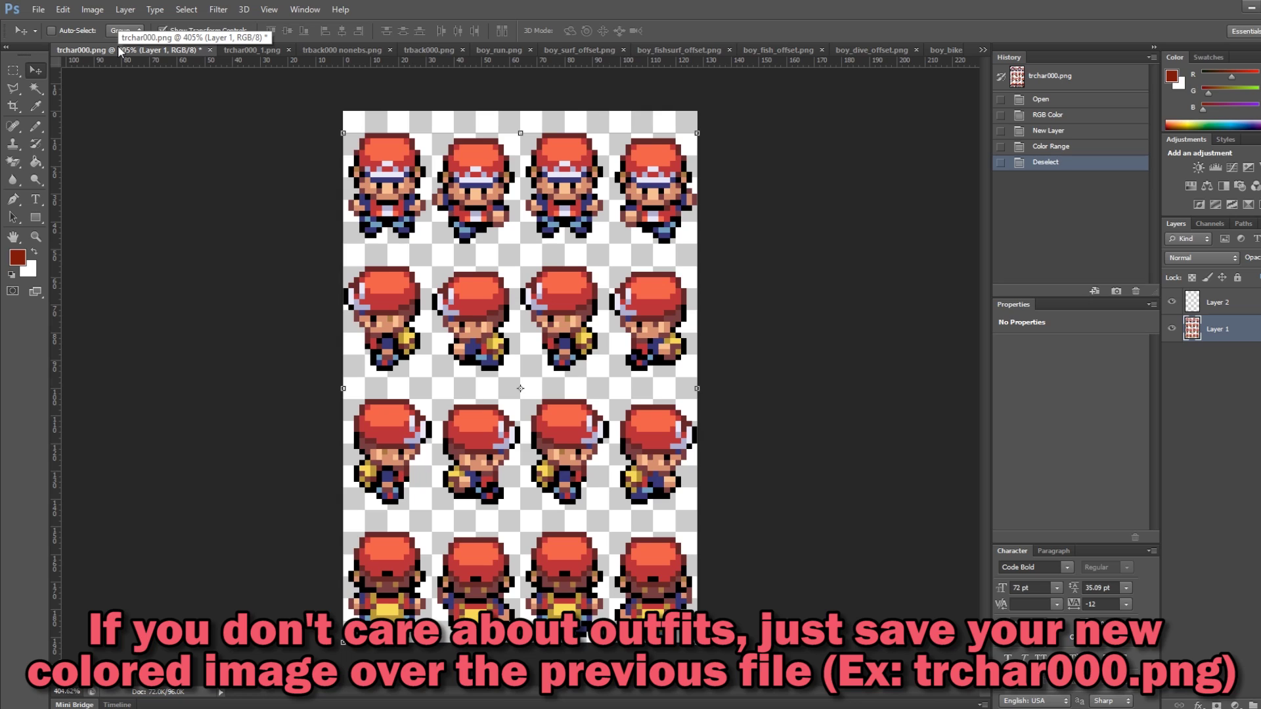
left_click(243, 49)
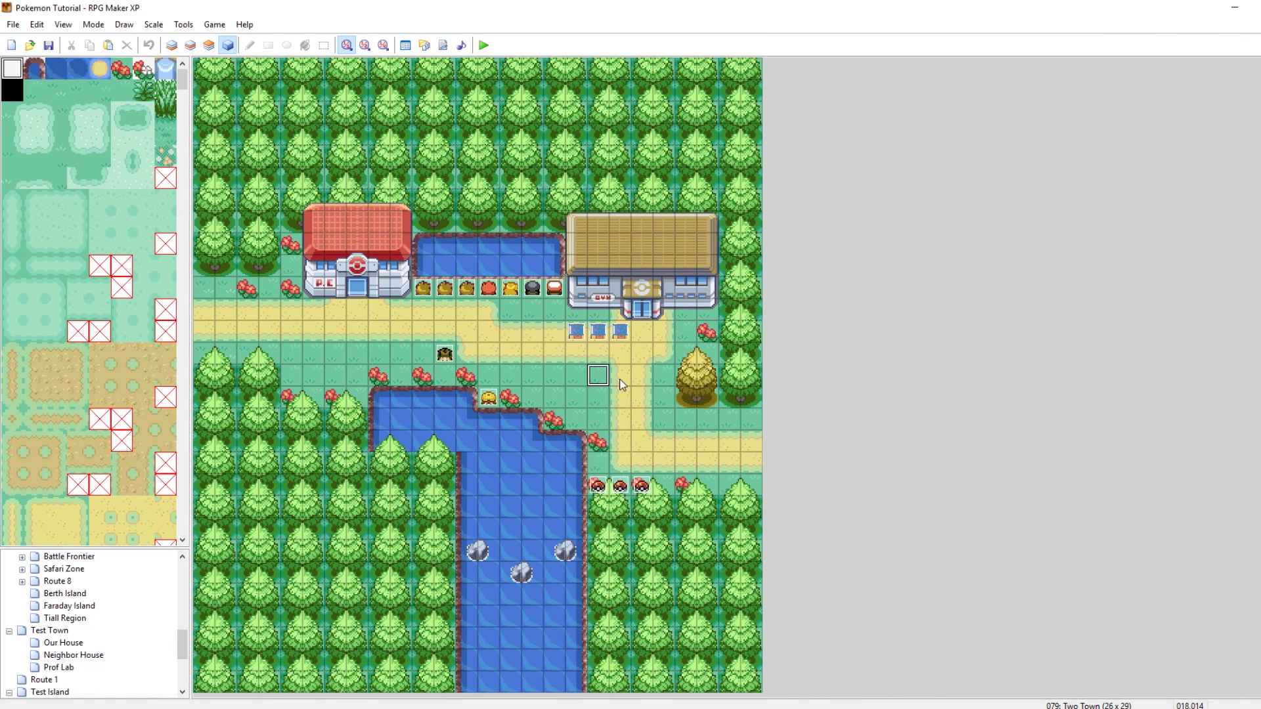
Step: Inspect the outfit 0 event's $Trainer.outfit=0 script, then close the event
double_click(580, 336)
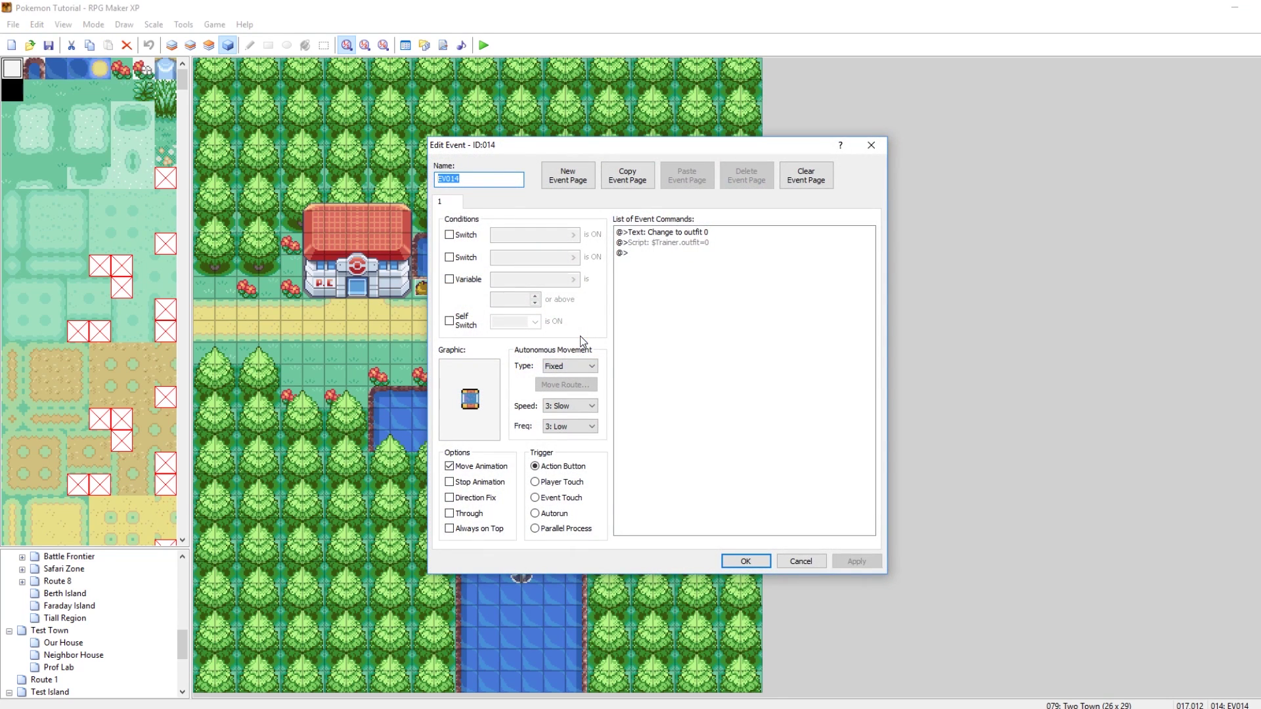
left_click(647, 242)
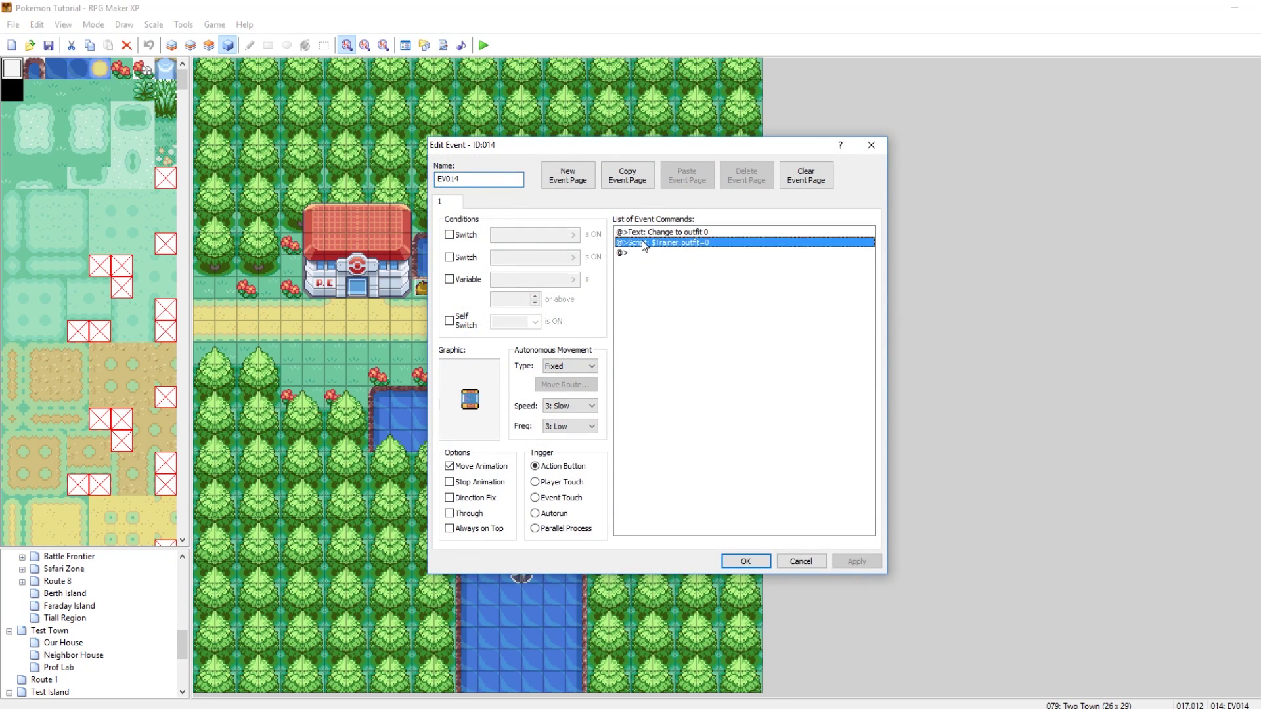
right_click(644, 243)
left_click(669, 263)
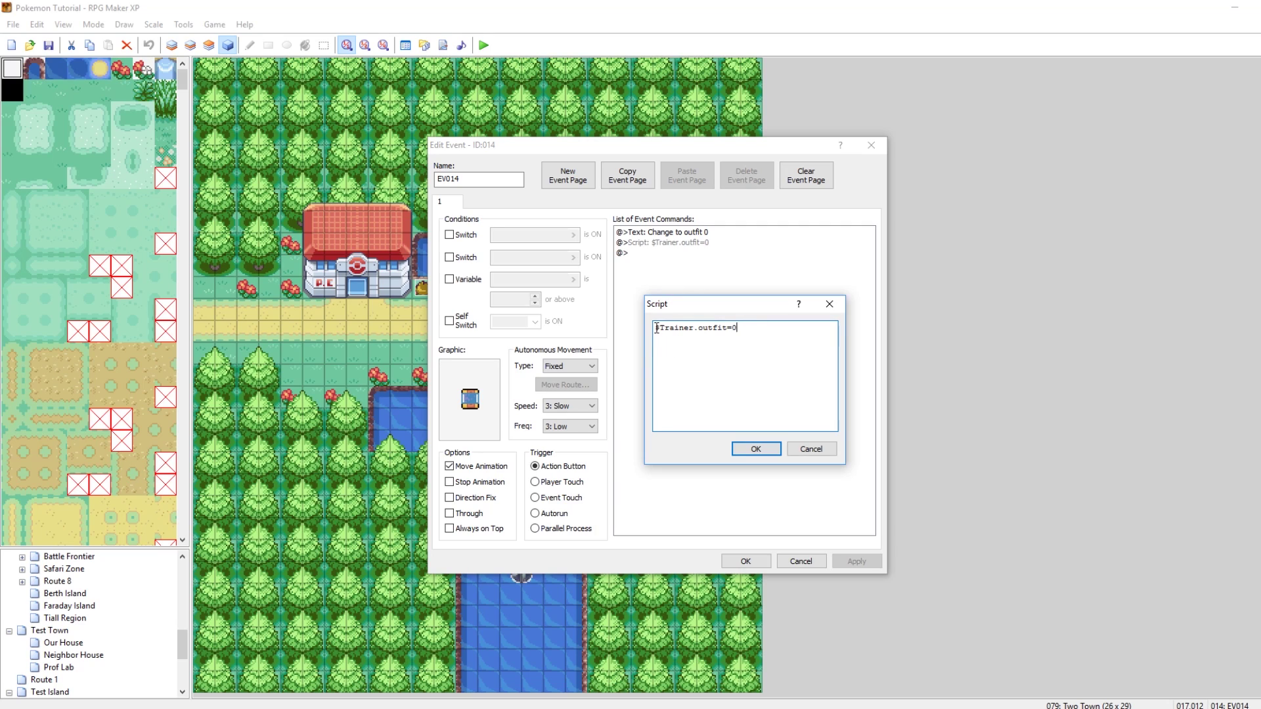
left_click_drag(665, 327, 723, 326)
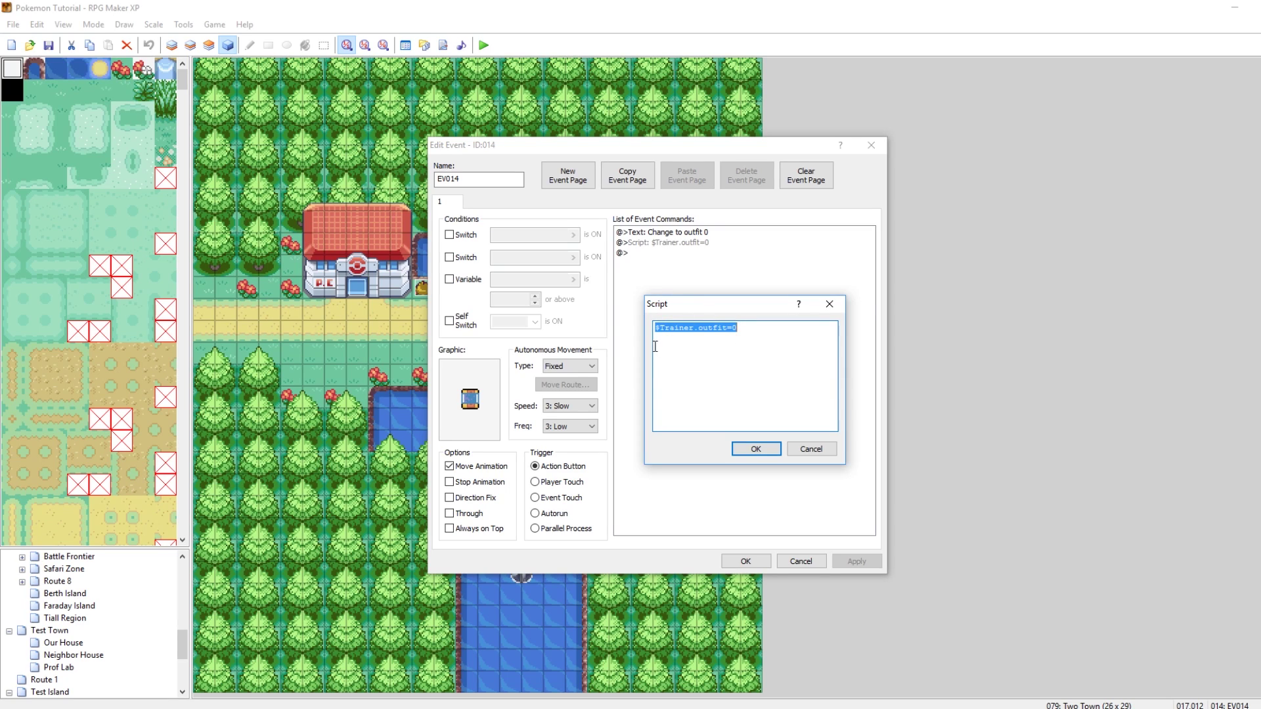
left_click(741, 328)
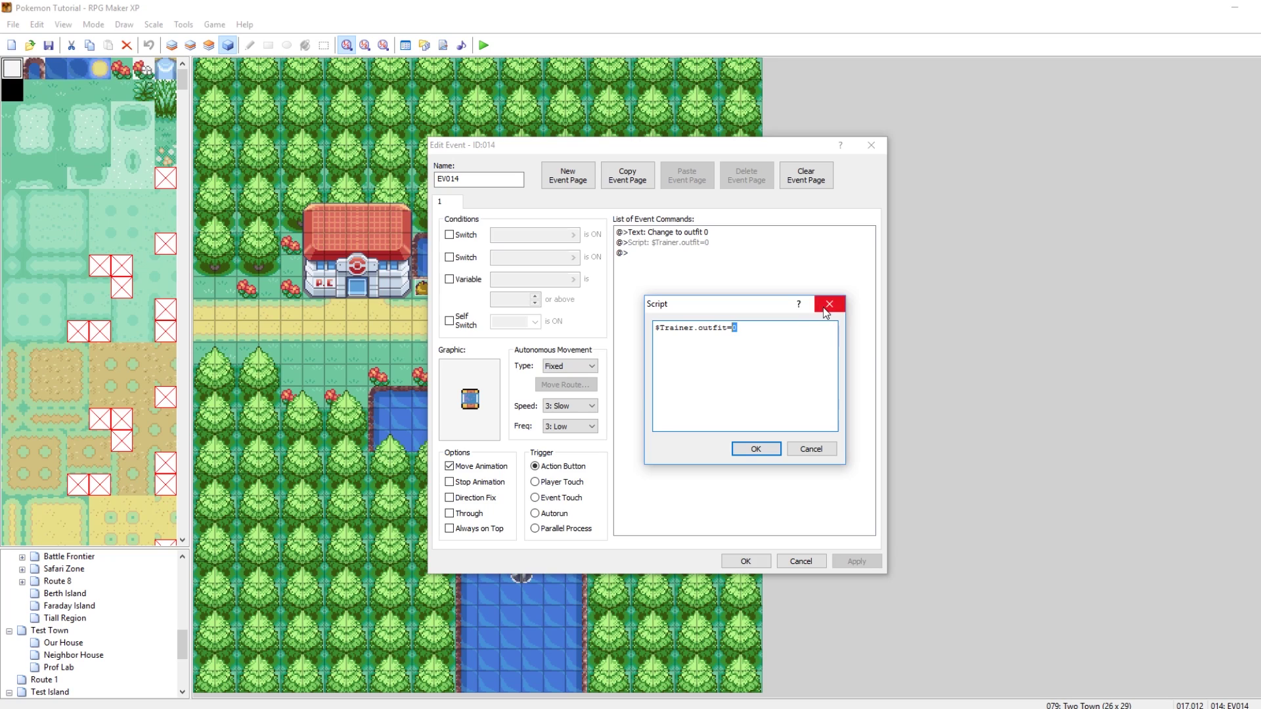
left_click(759, 332)
left_click(830, 304)
left_click(871, 145)
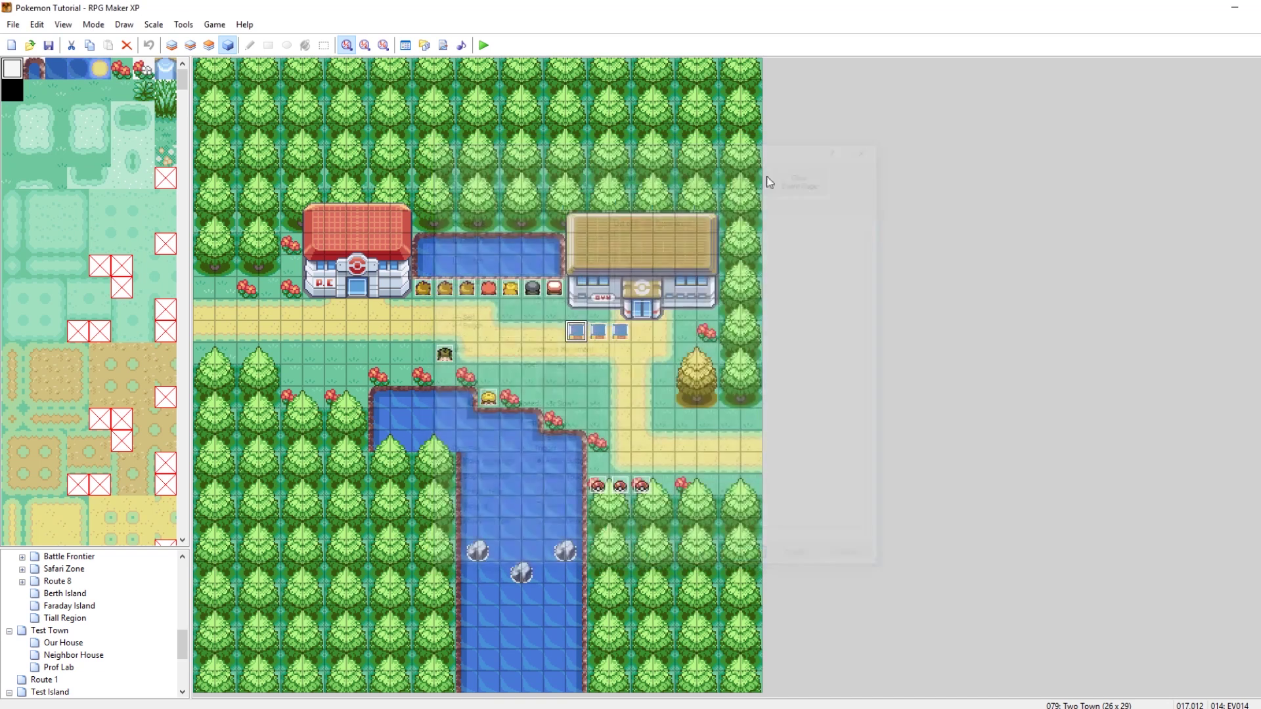
Step: Check event 015's $Trainer.outfit=1 script and event 017's commands, closing each
right_click(591, 328)
left_click(624, 333)
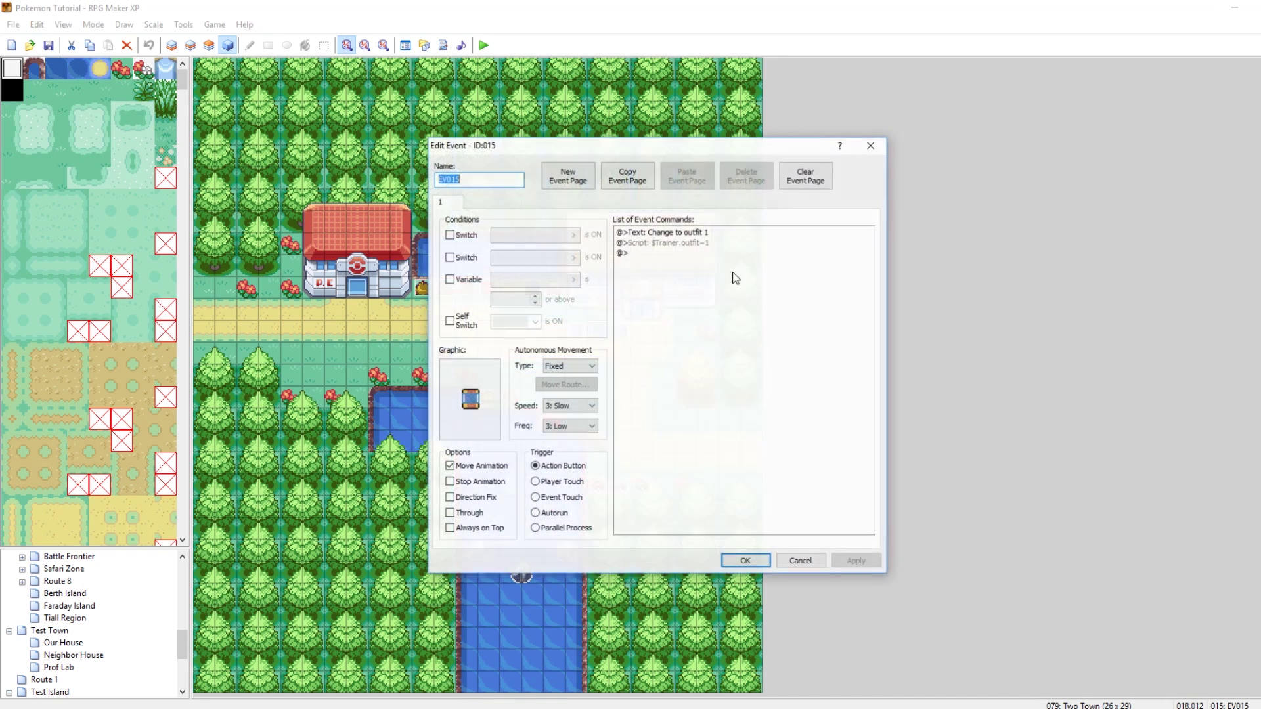
left_click(693, 243)
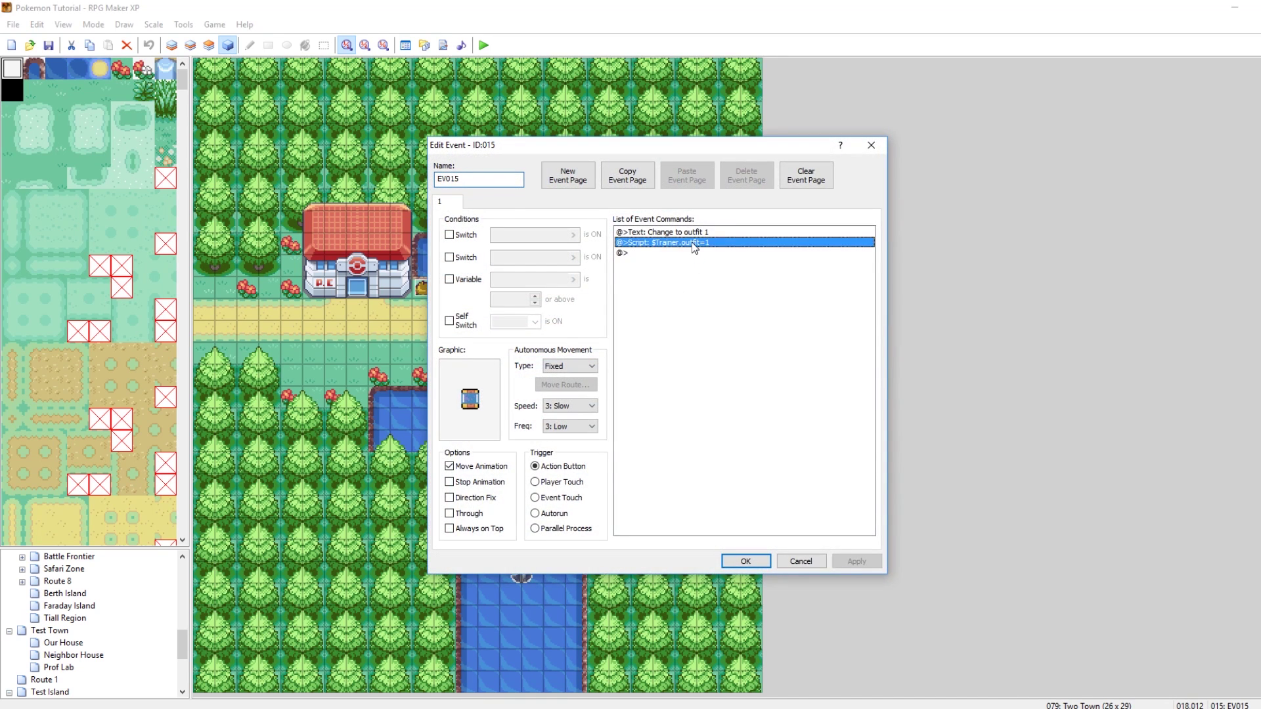
left_click(871, 145)
double_click(630, 332)
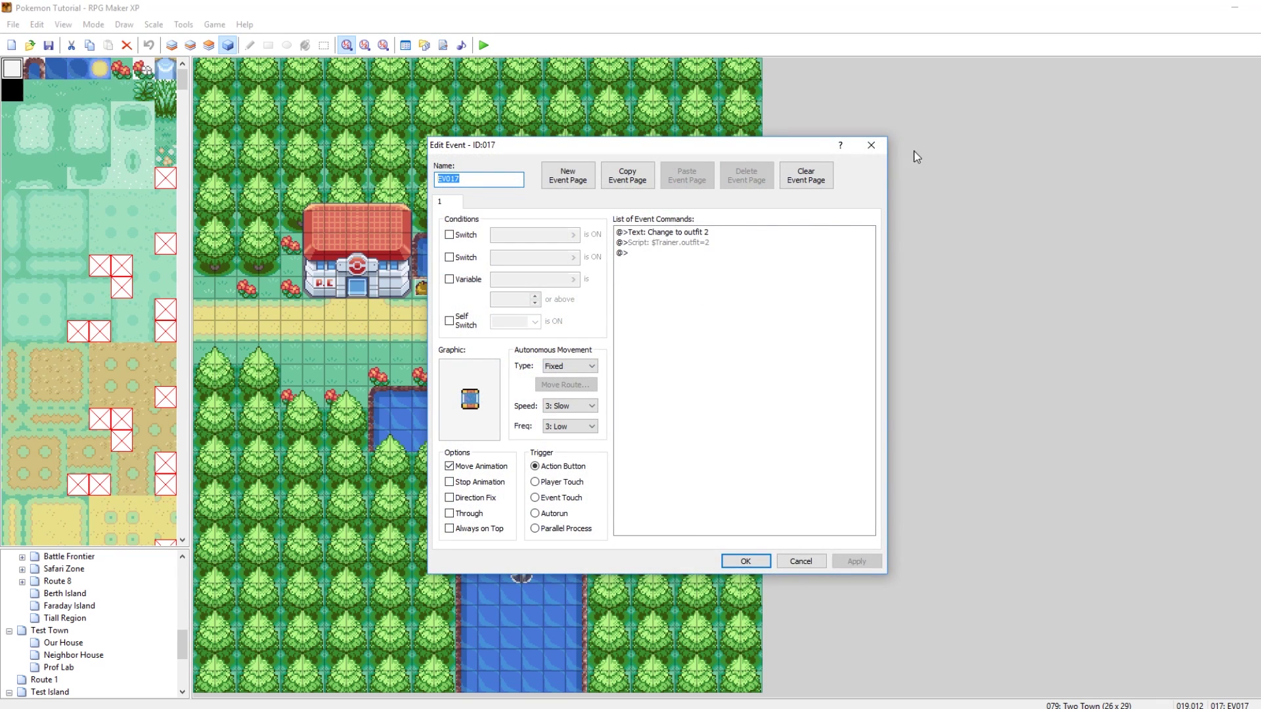
left_click(871, 145)
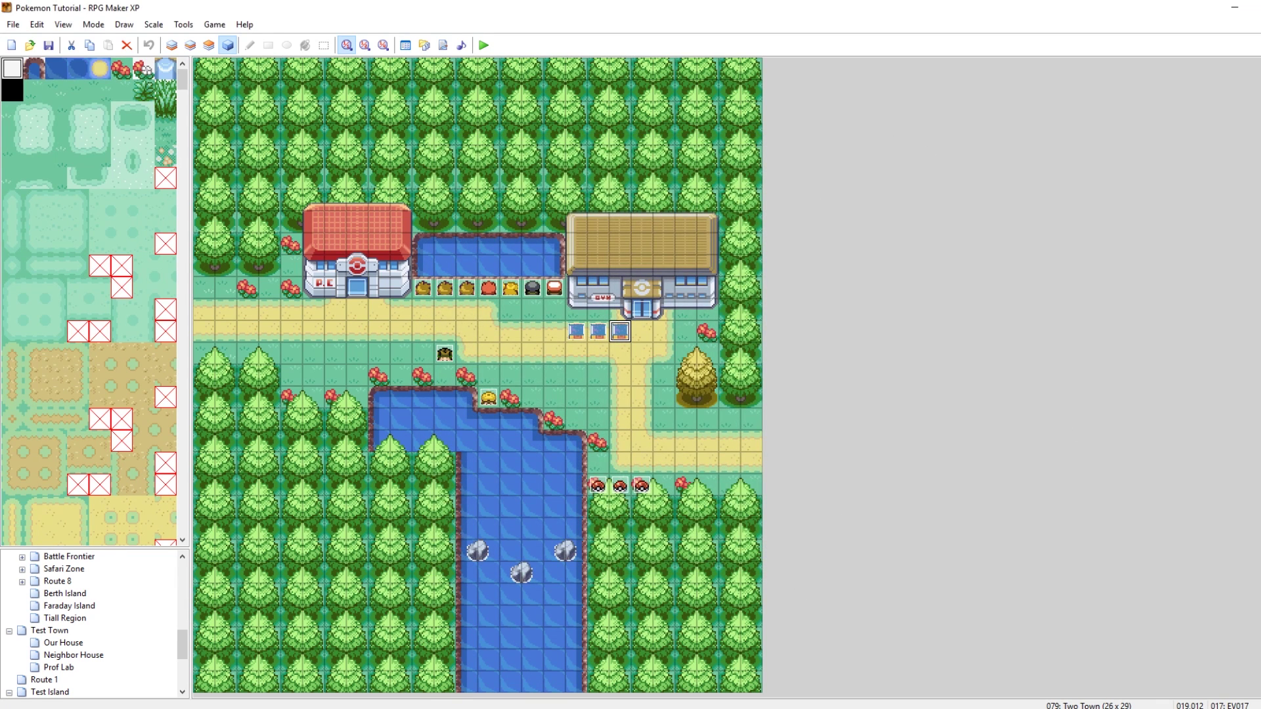
Step: View trback000.png and boy_run.png, then move the trchar000_1.png tab after trback000.png
left_click(484, 690)
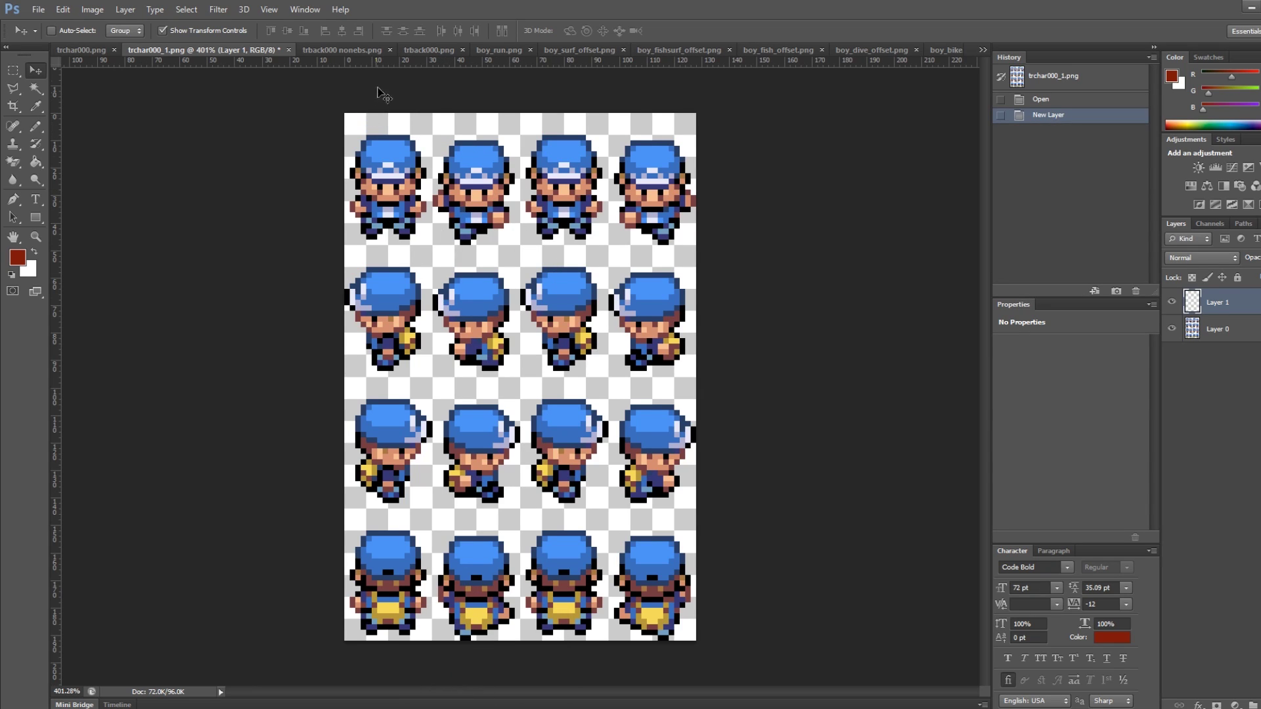
left_click(424, 50)
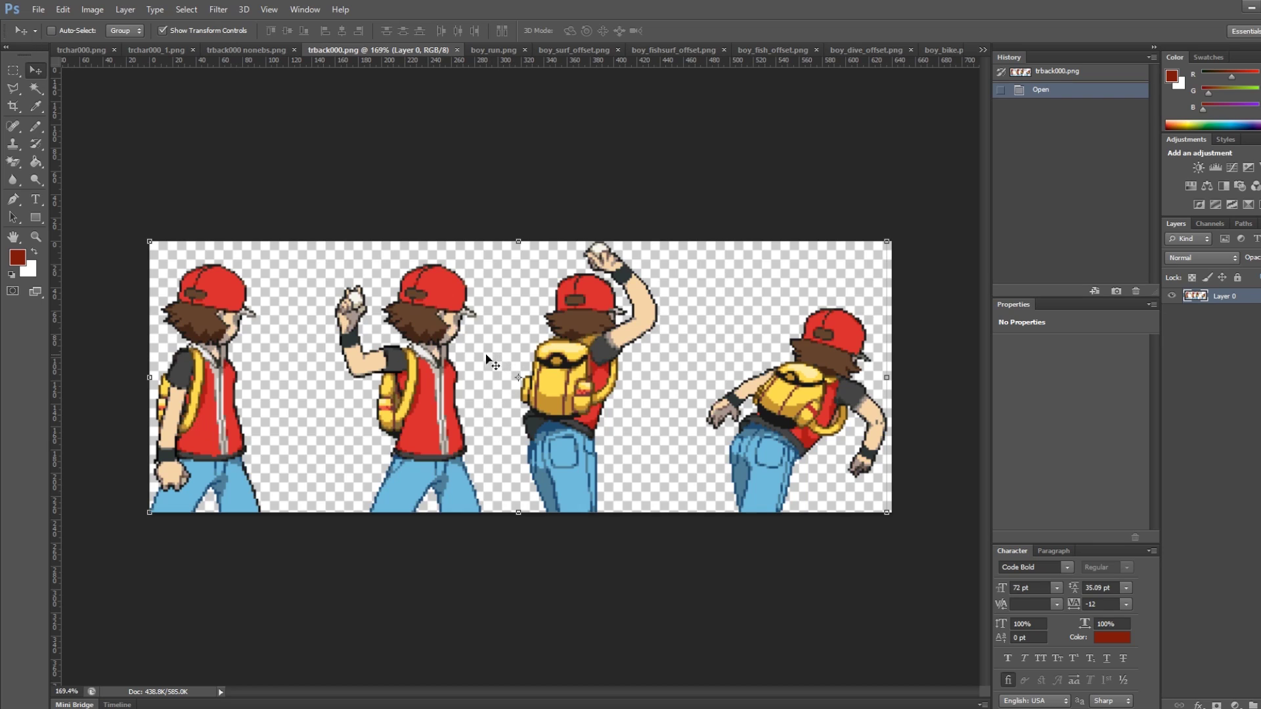
left_click(497, 49)
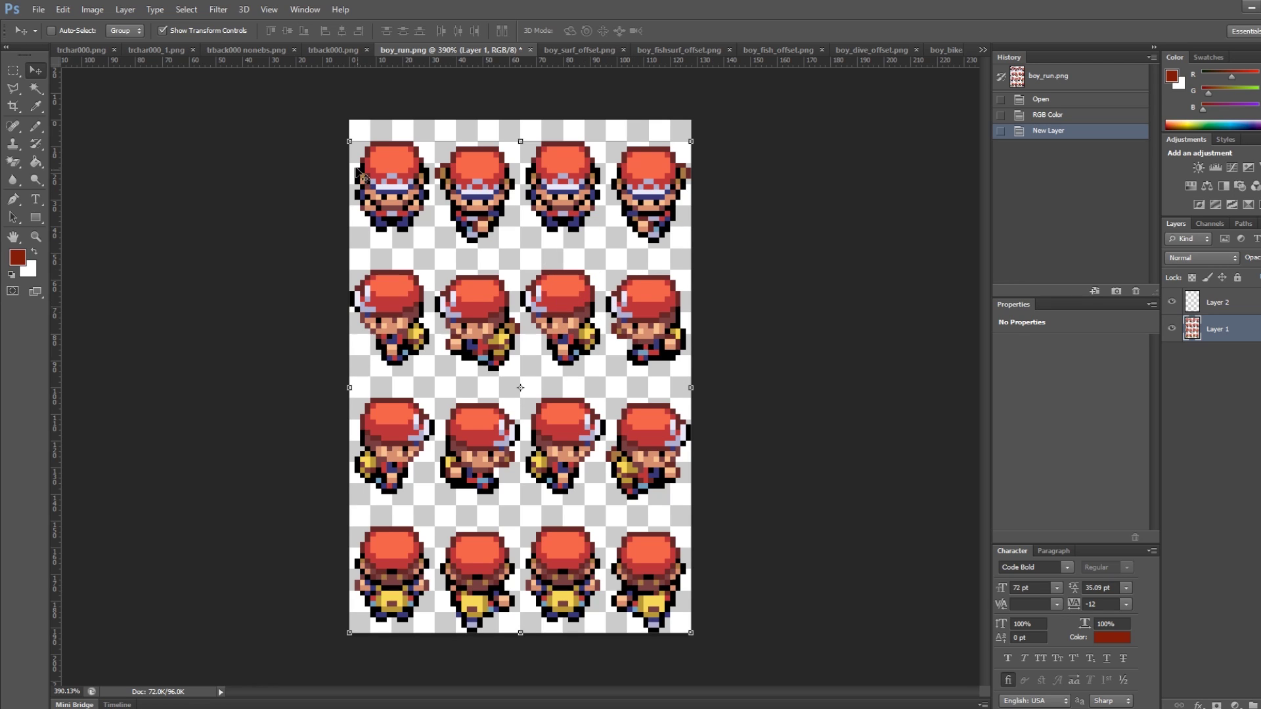
left_click(160, 52)
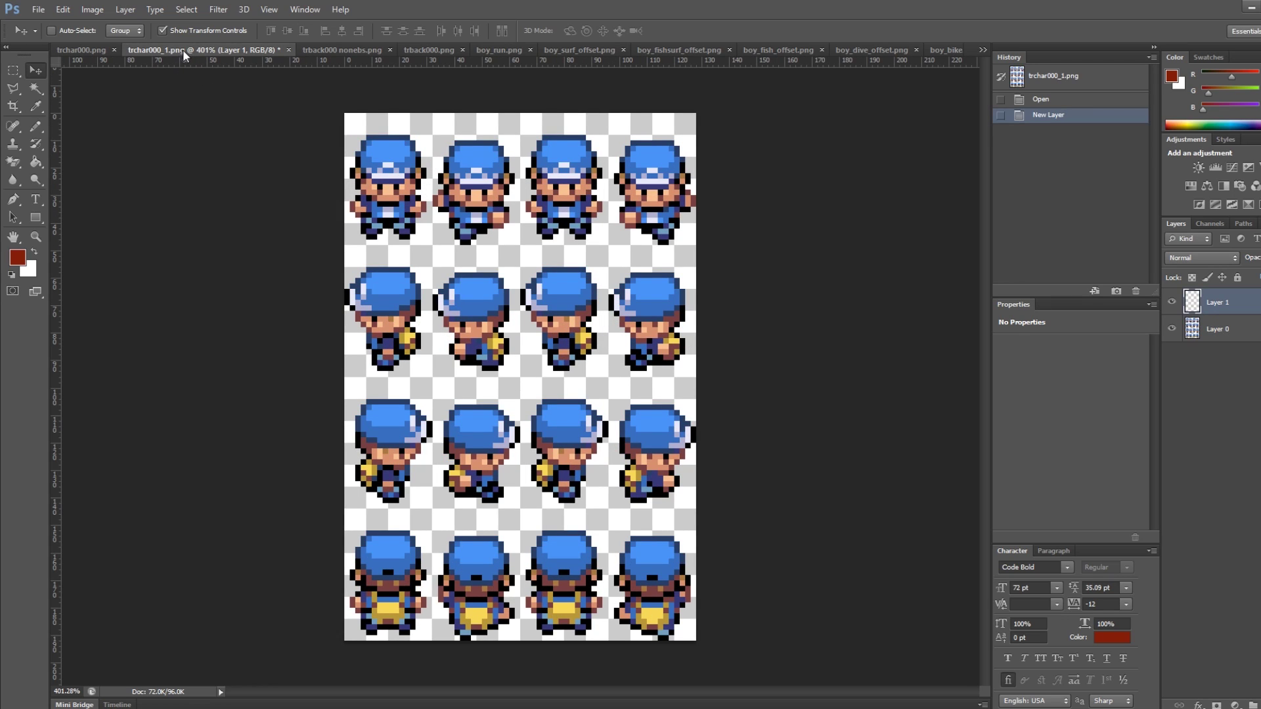
left_click_drag(182, 49, 451, 68)
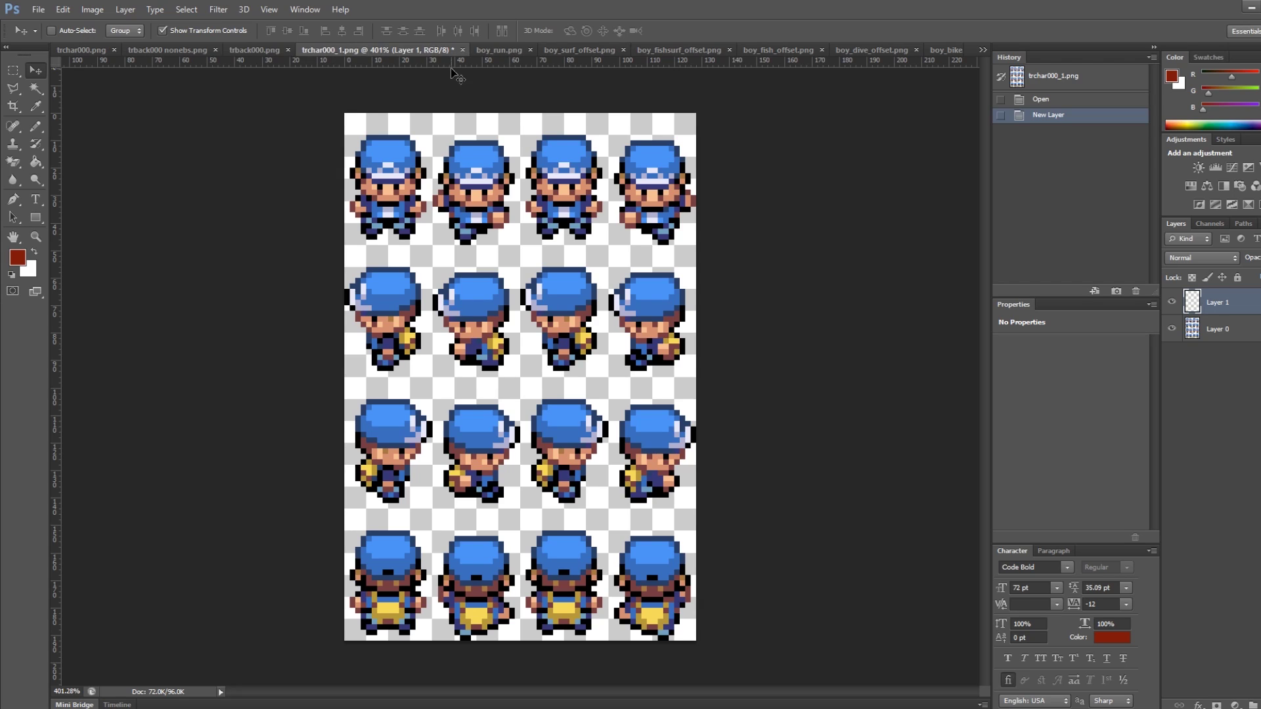
left_click(492, 49)
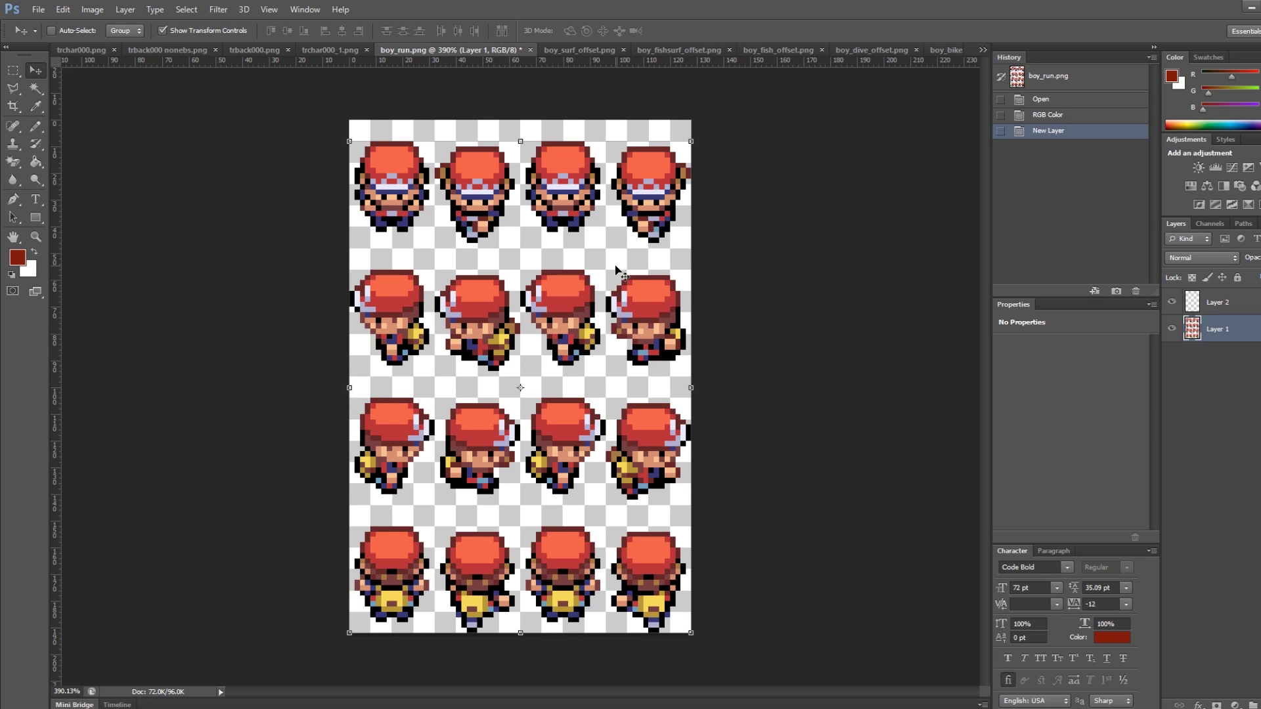
Step: Try bucket-filling the first two sprites' hats dark red, then revert both fills
left_click(43, 157)
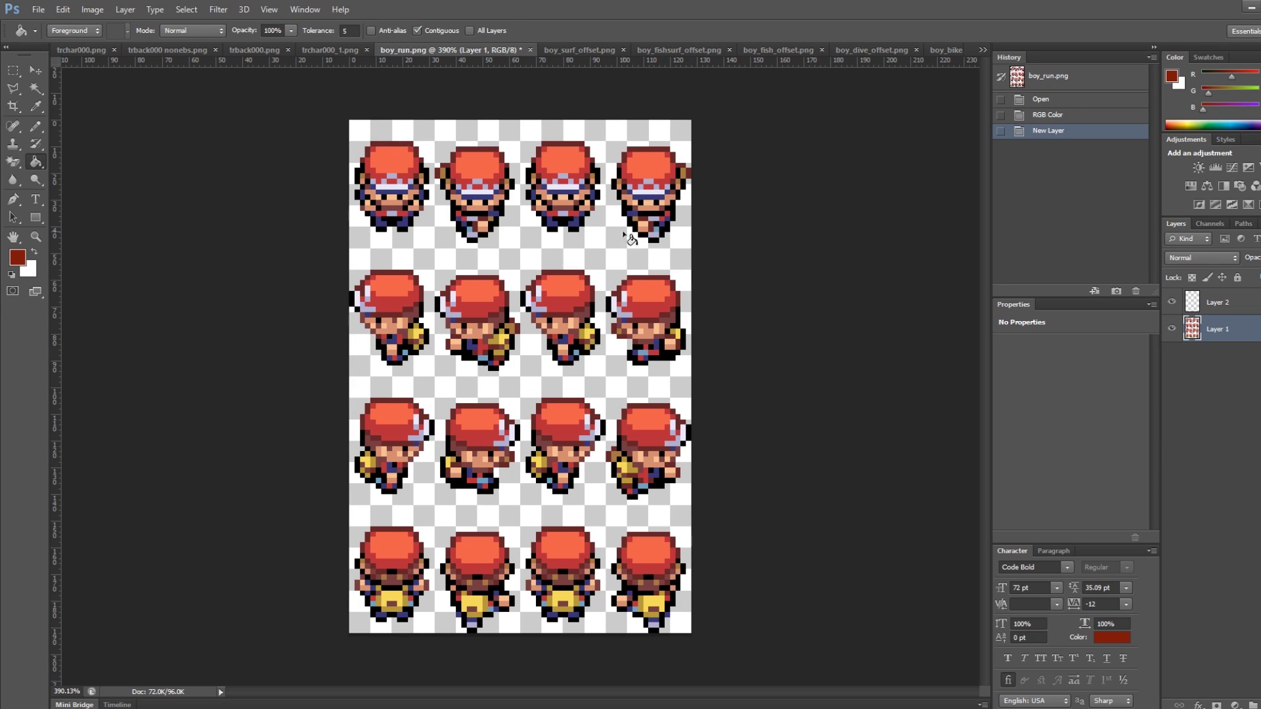
left_click(419, 165)
left_click(483, 178)
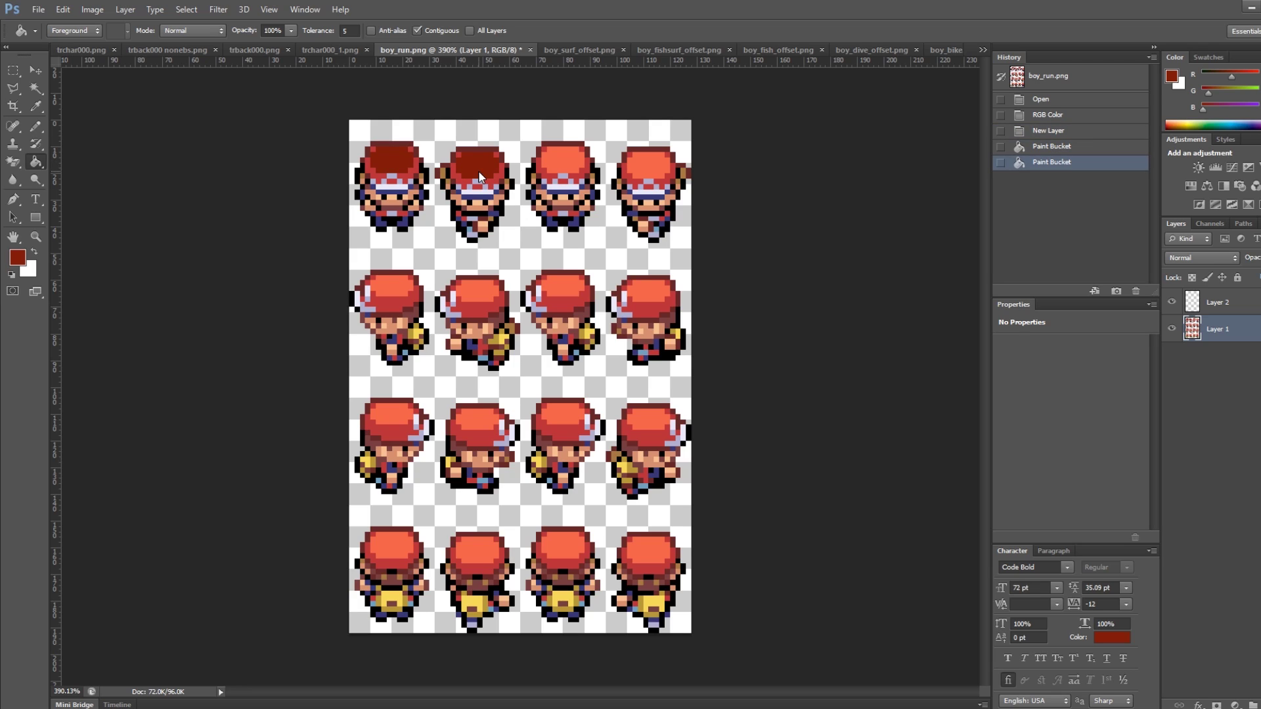
key("ctrl+z")
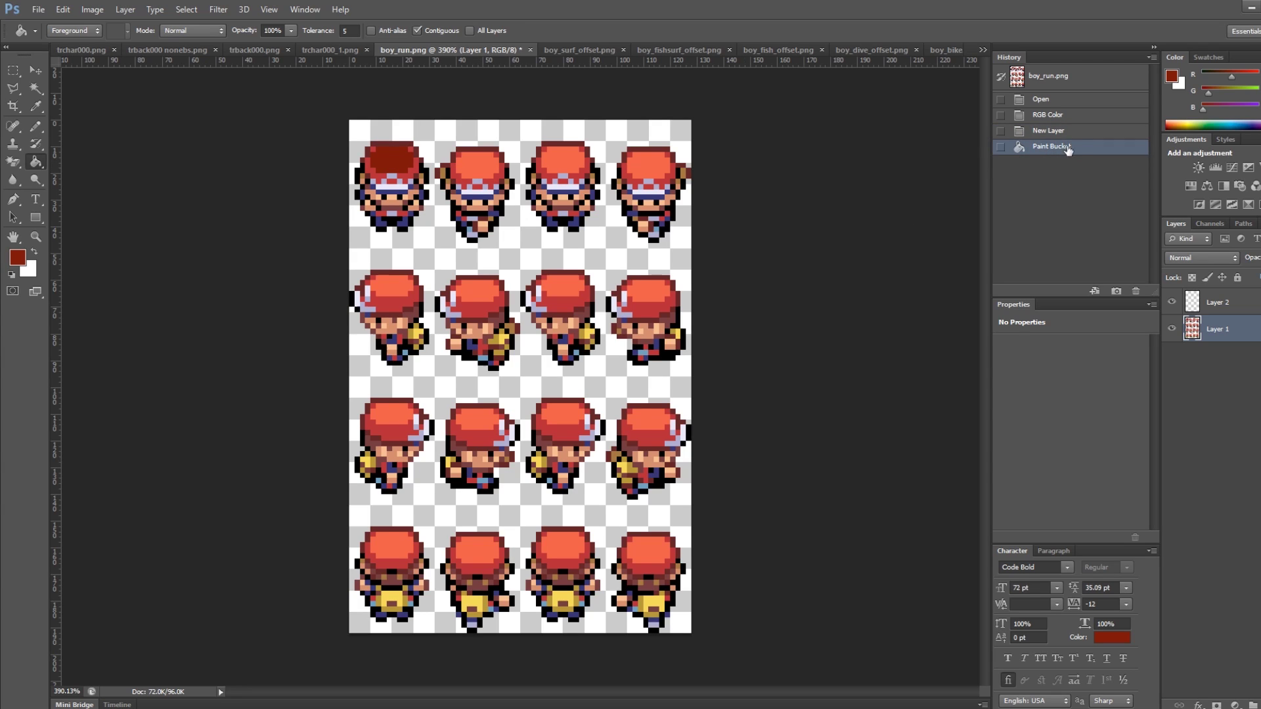
left_click(1067, 130)
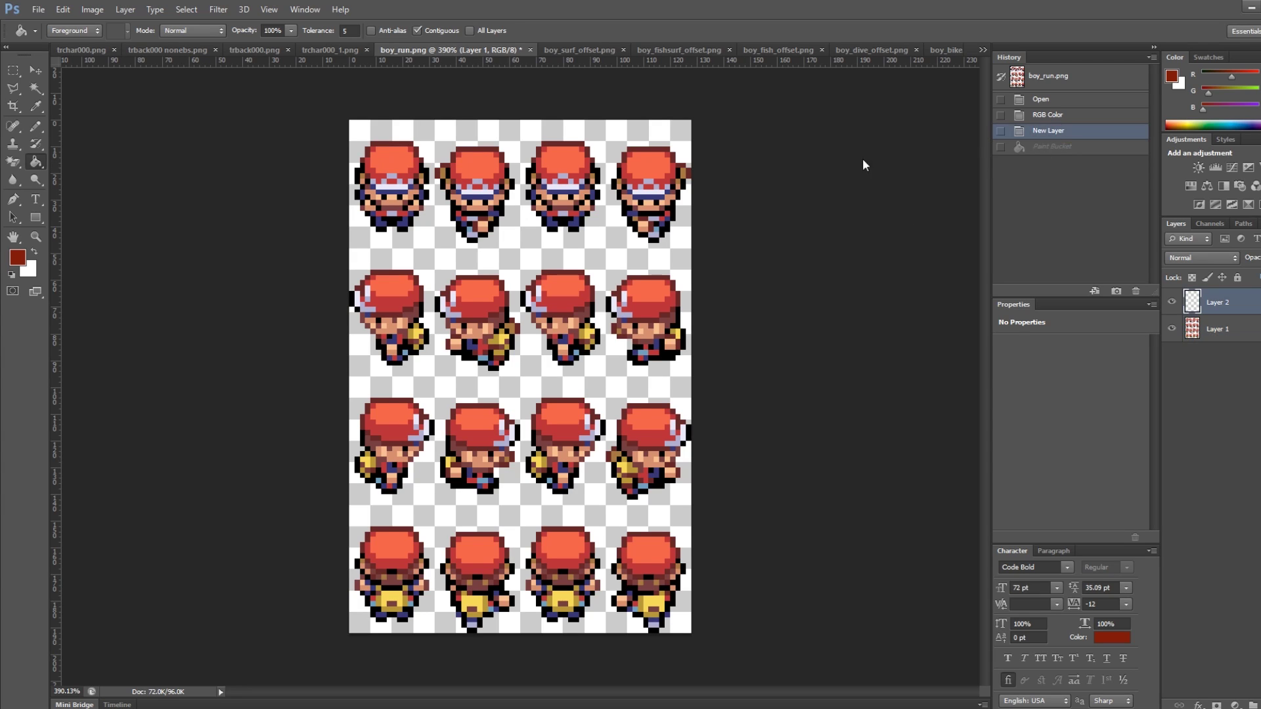
Step: Select the light cap colour with Color Range and pencil it blue sampled from trchar000_1.png
left_click(36, 131)
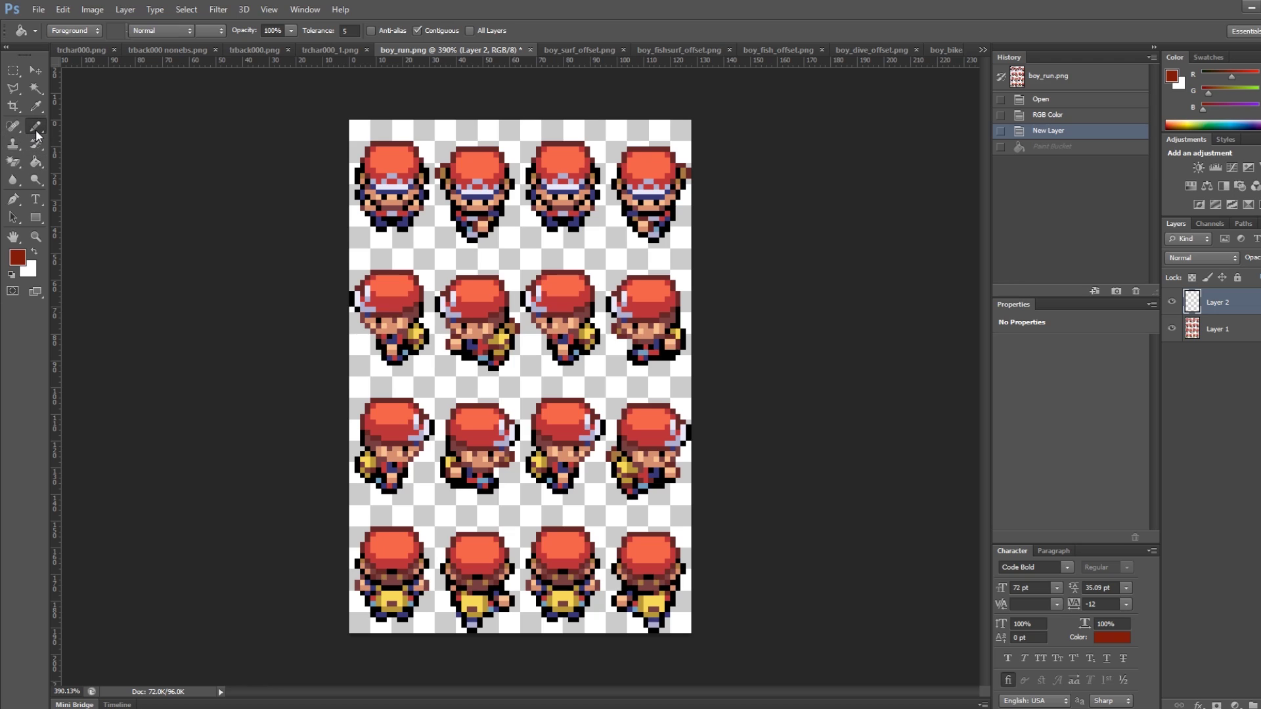
left_click(198, 9)
left_click(200, 131)
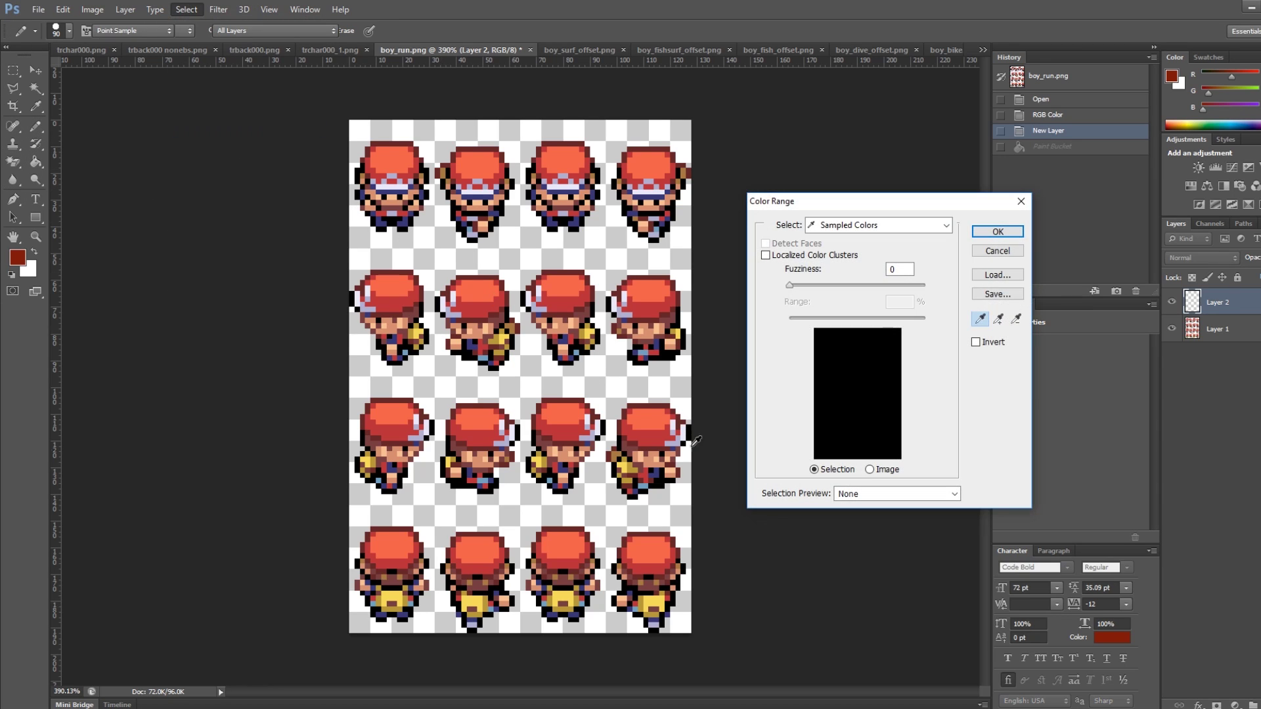
left_click(404, 165)
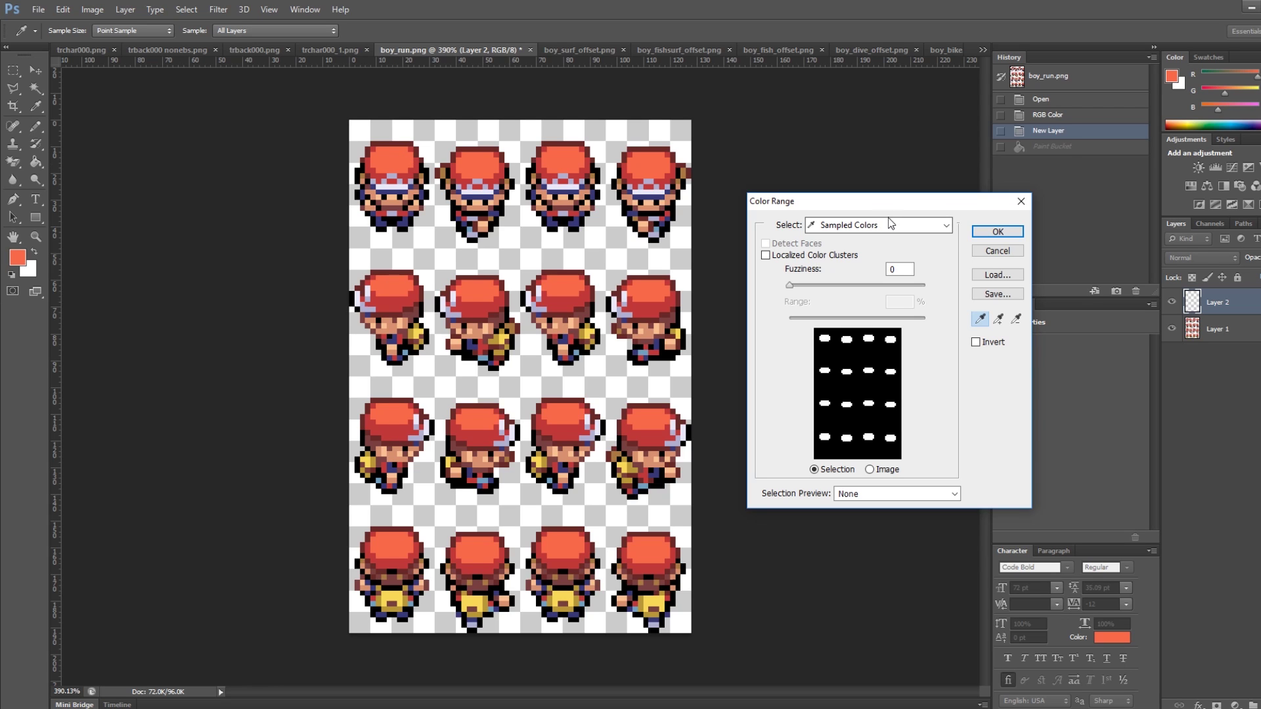
left_click(997, 232)
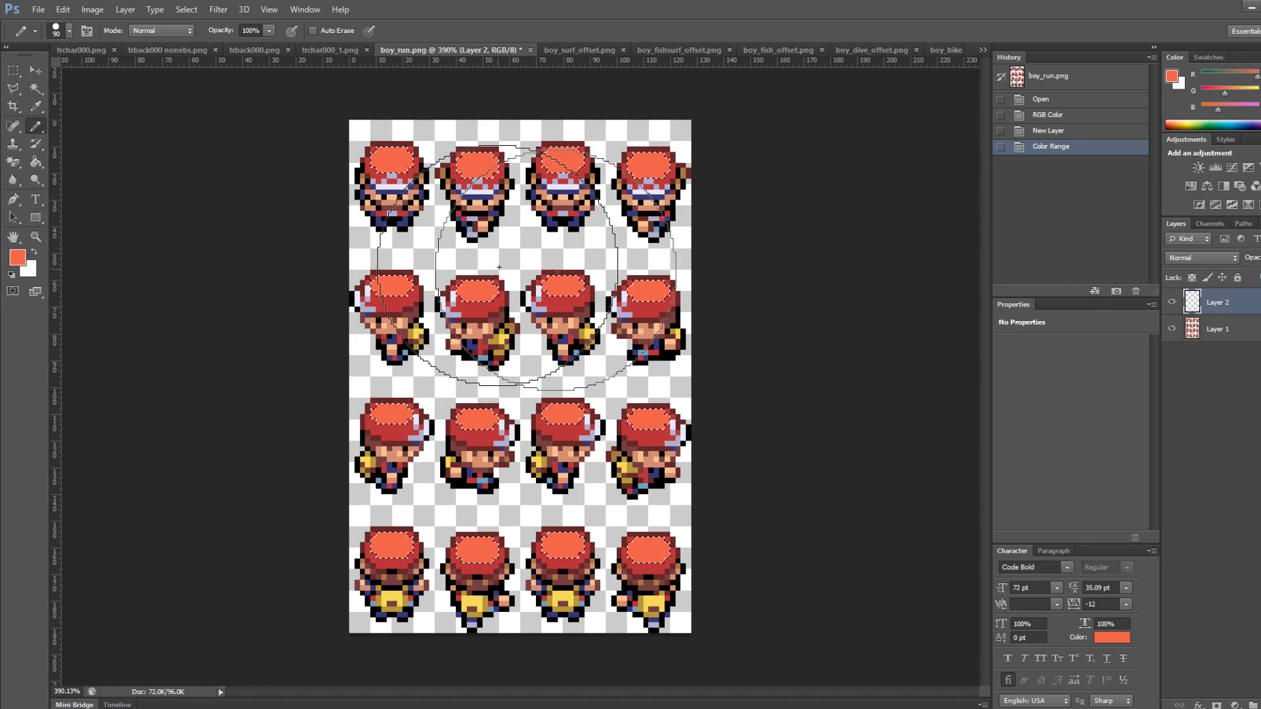
left_click(335, 50)
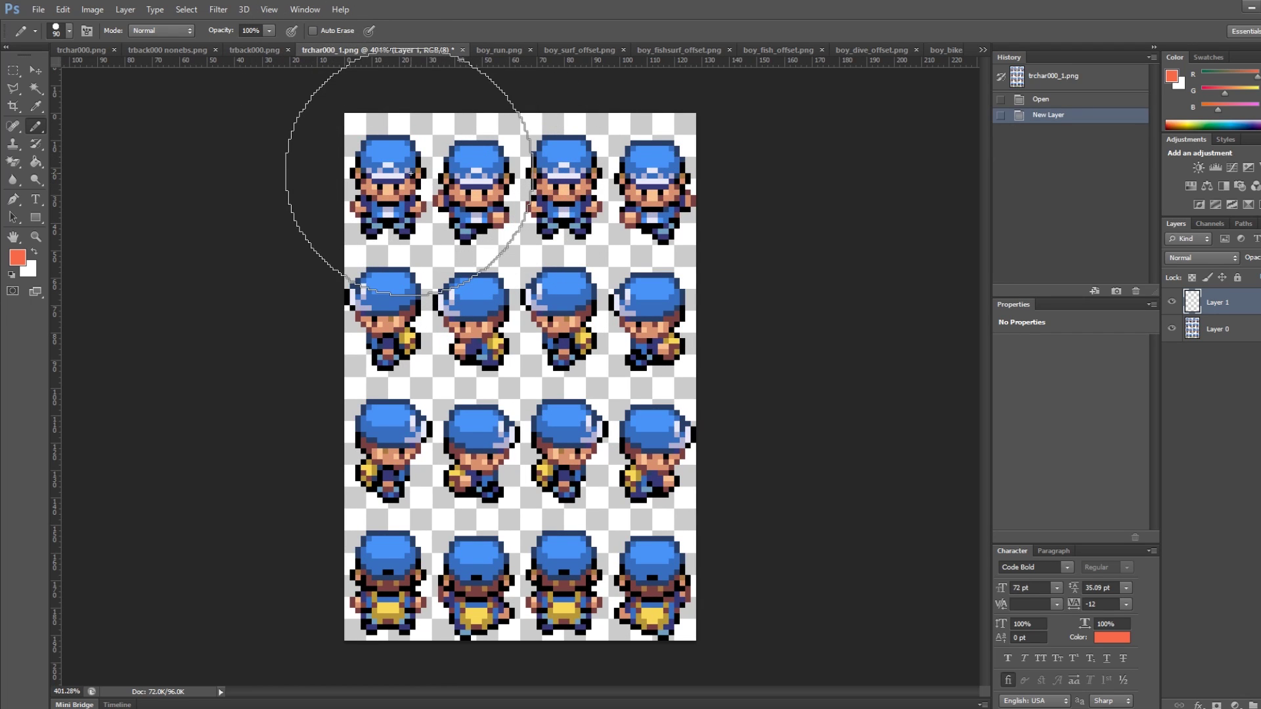
left_click(394, 144, "alt")
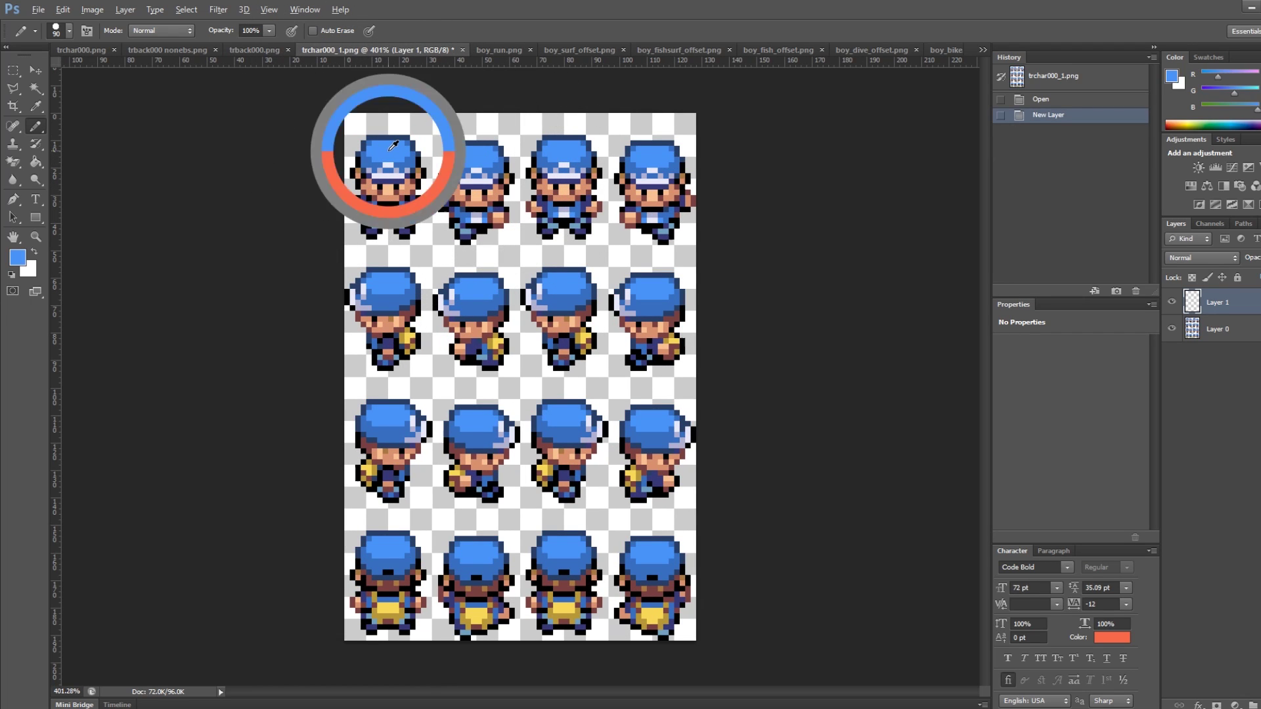
left_click(499, 49)
mouse_move(420, 176)
left_mouse_down()
mouse_move(667, 197)
mouse_move(675, 520)
mouse_move(316, 545)
mouse_move(332, 226)
mouse_move(388, 169)
left_mouse_up()
key("ctrl+d")
Step: Select the red cap colour with Color Range and pencil it a darker blue from trchar000_1.png
left_click(187, 9)
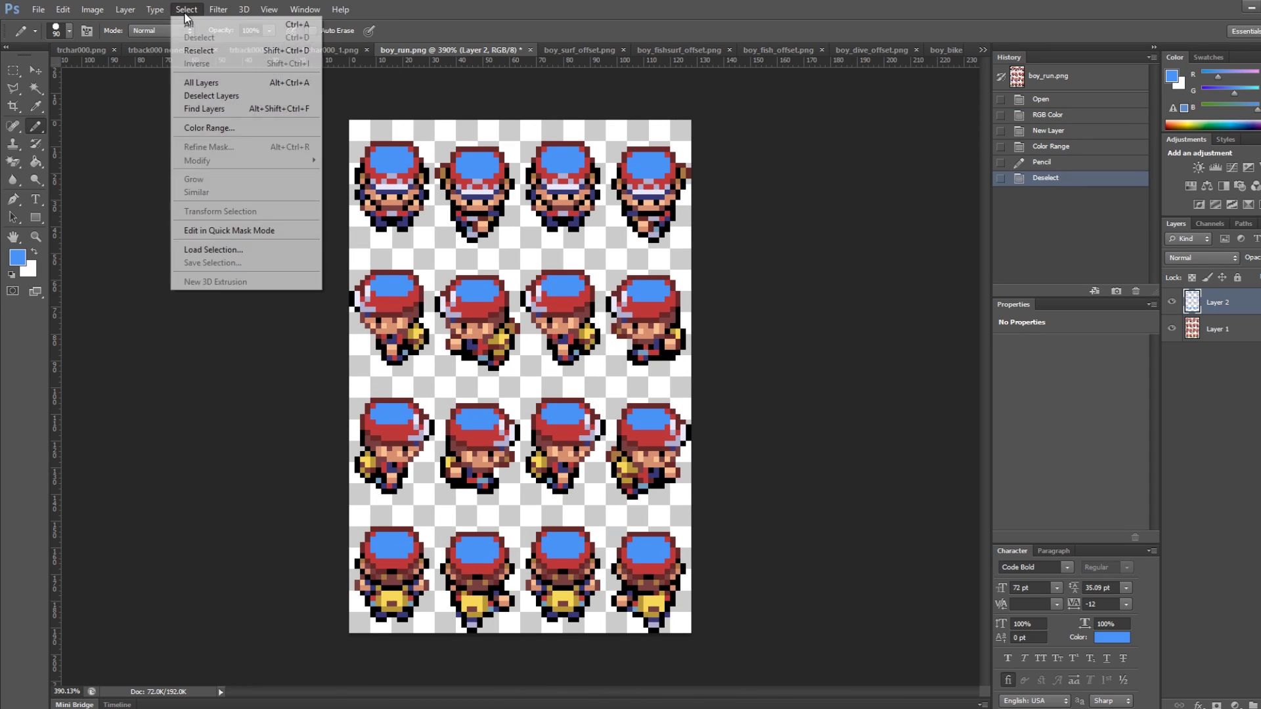
left_click(203, 126)
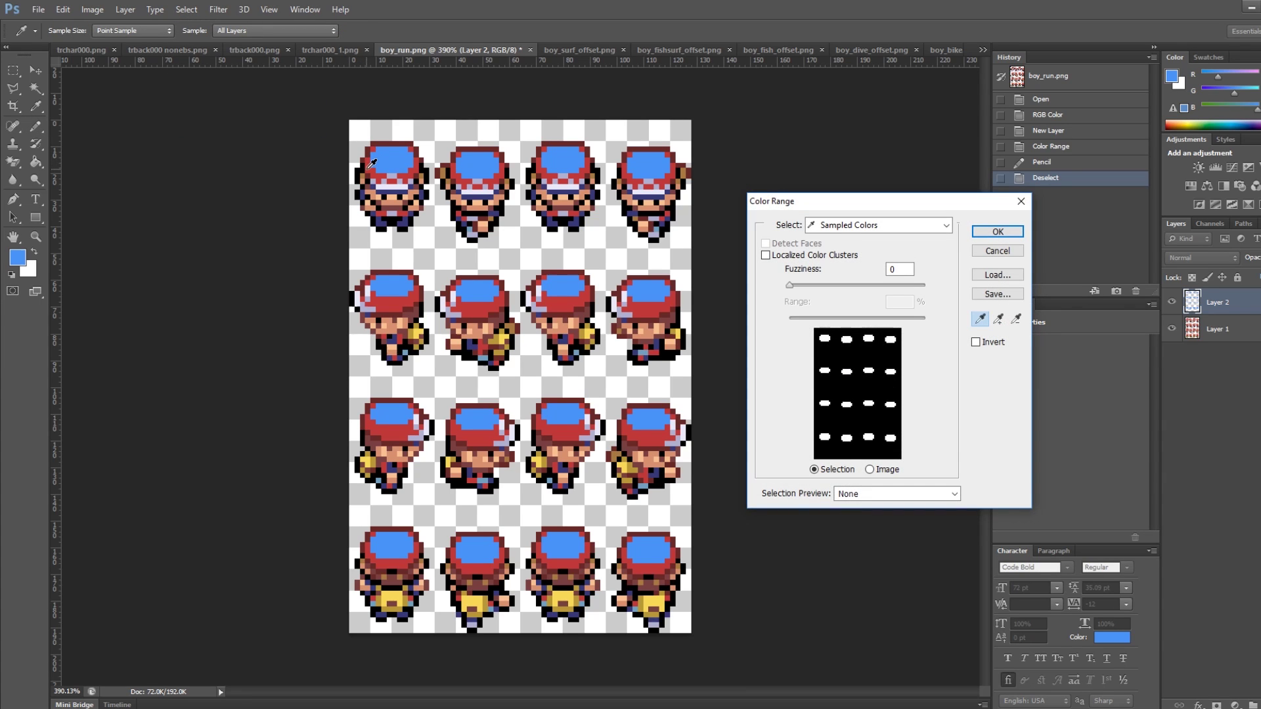
left_click(373, 163)
left_click(998, 232)
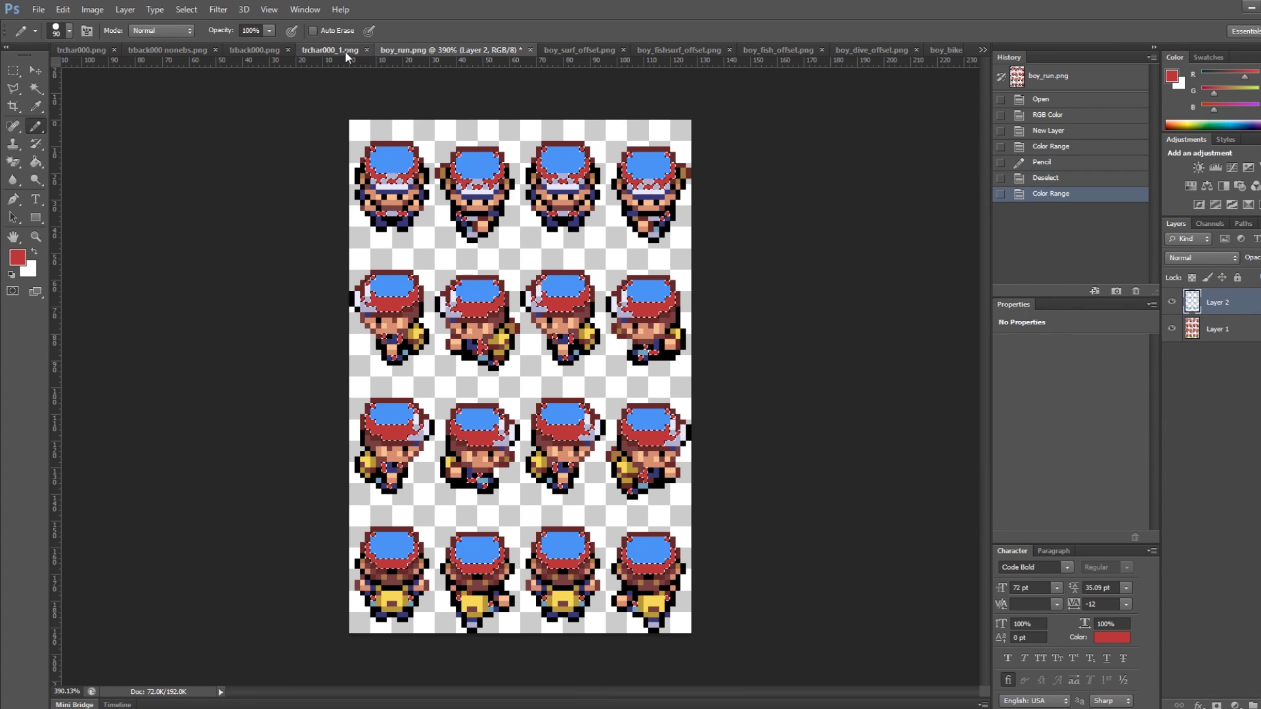
left_click(345, 50)
left_click(411, 156, "alt")
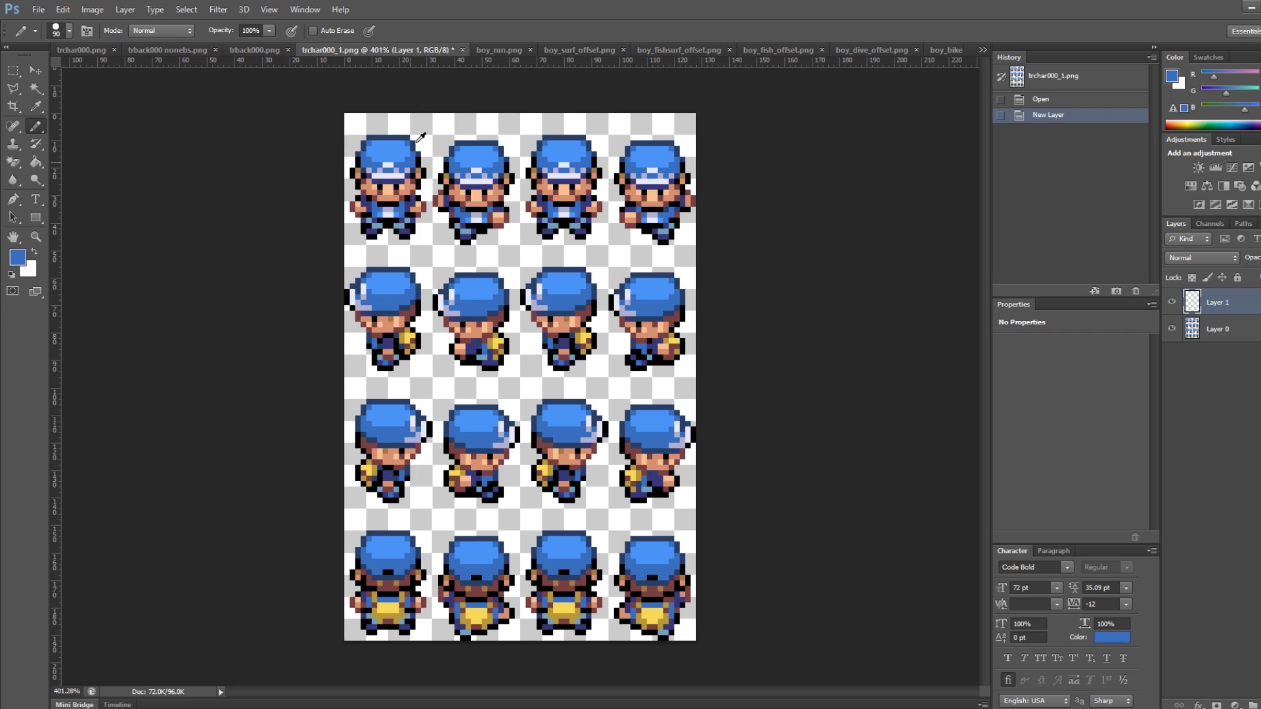
left_click(513, 50)
mouse_move(427, 197)
left_mouse_down()
mouse_move(409, 254)
mouse_move(414, 361)
mouse_move(540, 353)
mouse_move(630, 394)
mouse_move(633, 535)
mouse_move(592, 563)
mouse_move(501, 396)
mouse_move(400, 338)
mouse_move(379, 189)
left_mouse_up()
key("ctrl+d")
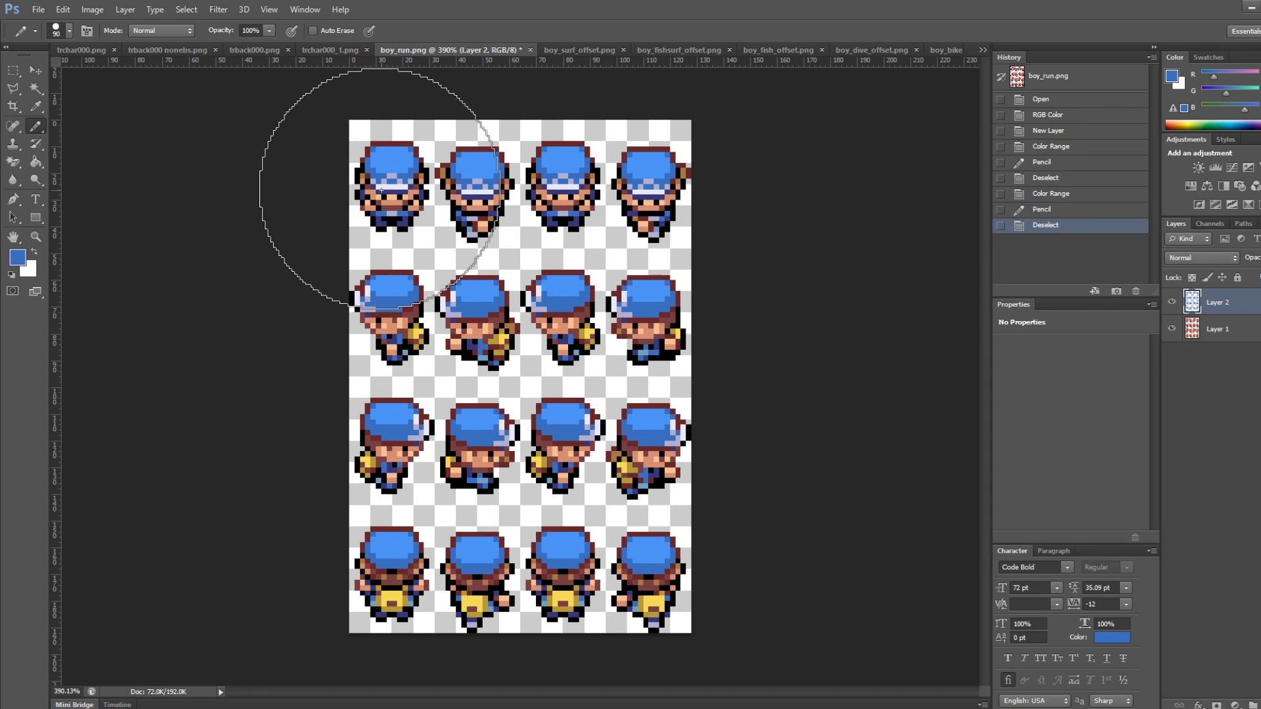
left_click(337, 48)
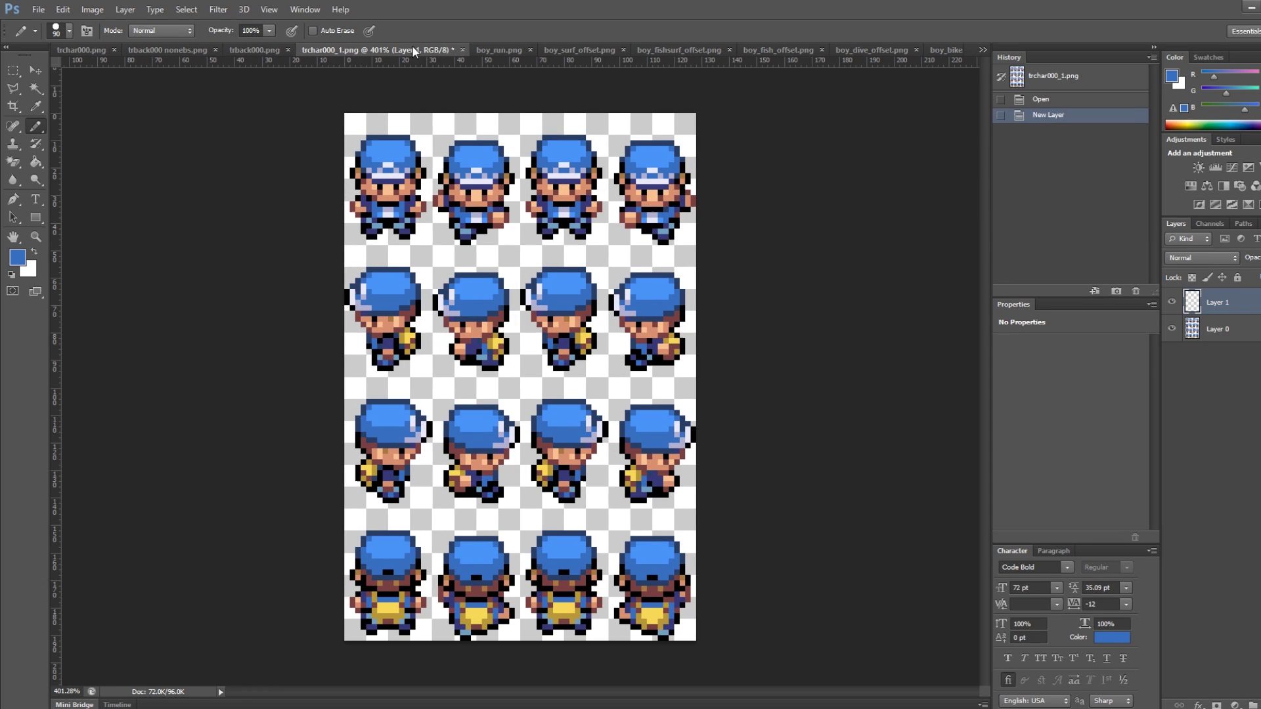
Step: Select the dark red hat outline by Color Range, then marquee a 32×45 px box around the first sprite
left_click(506, 51)
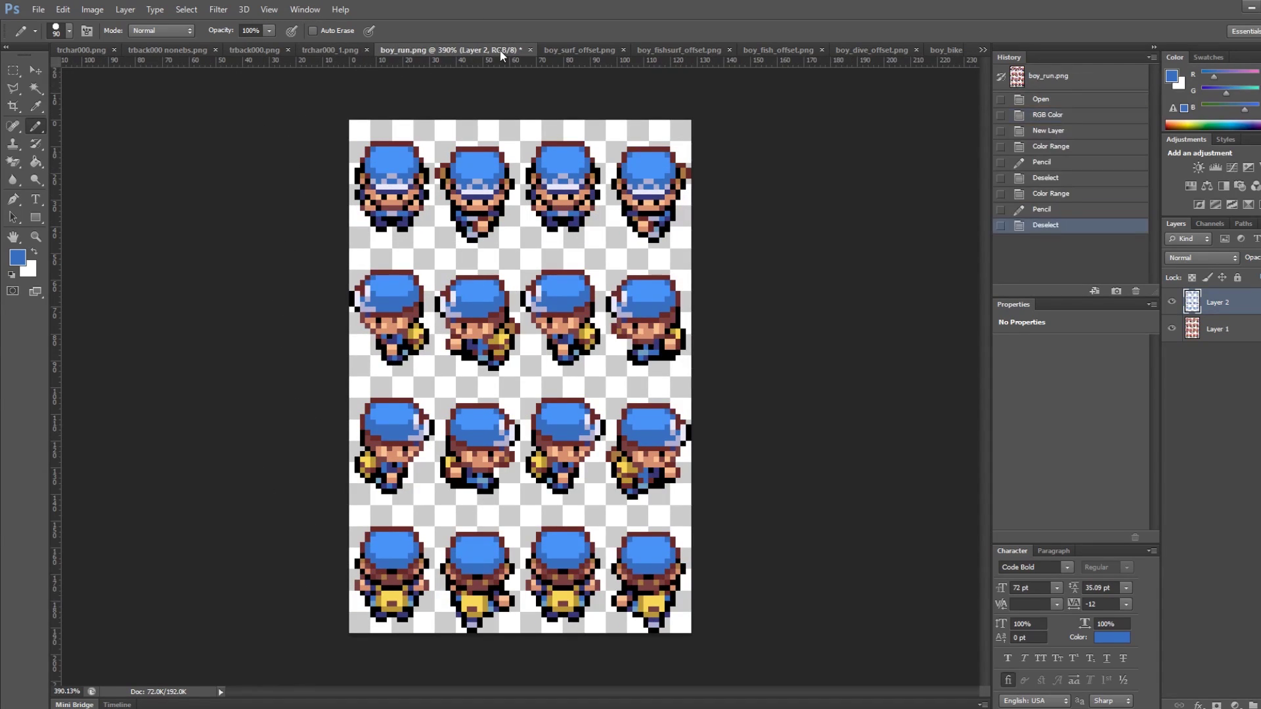
left_click(186, 9)
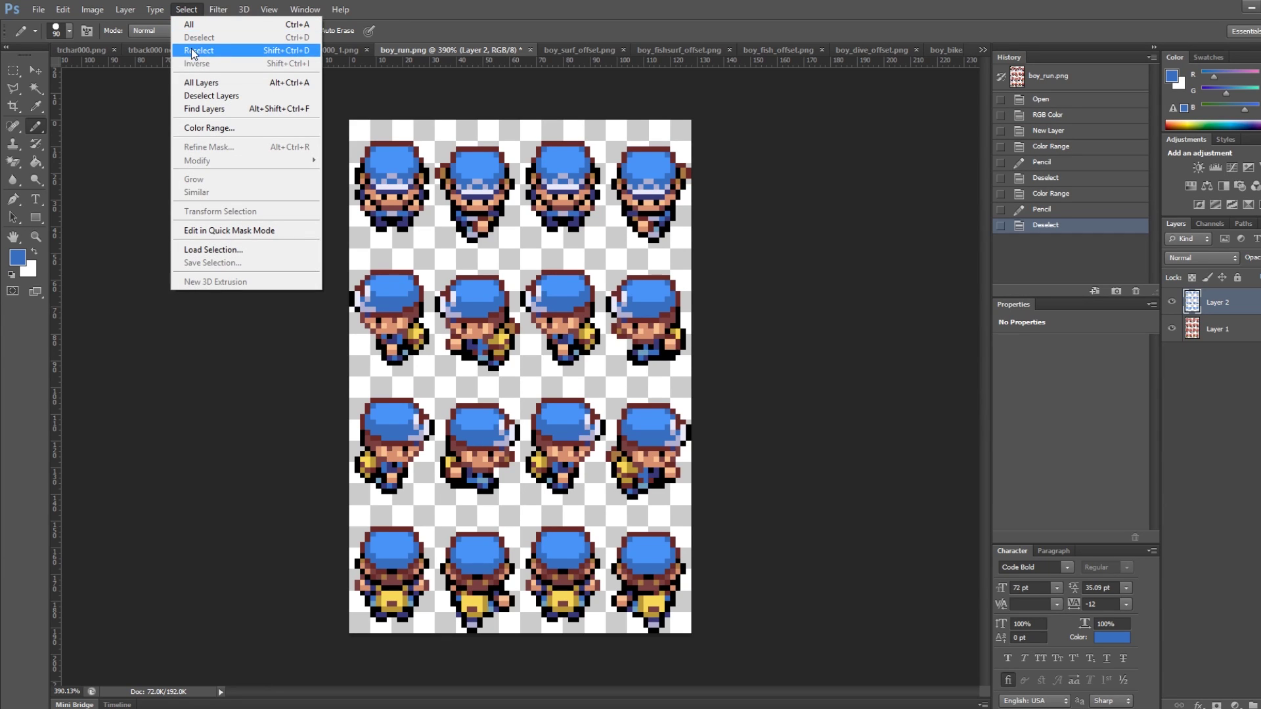
left_click(209, 127)
left_click(391, 140)
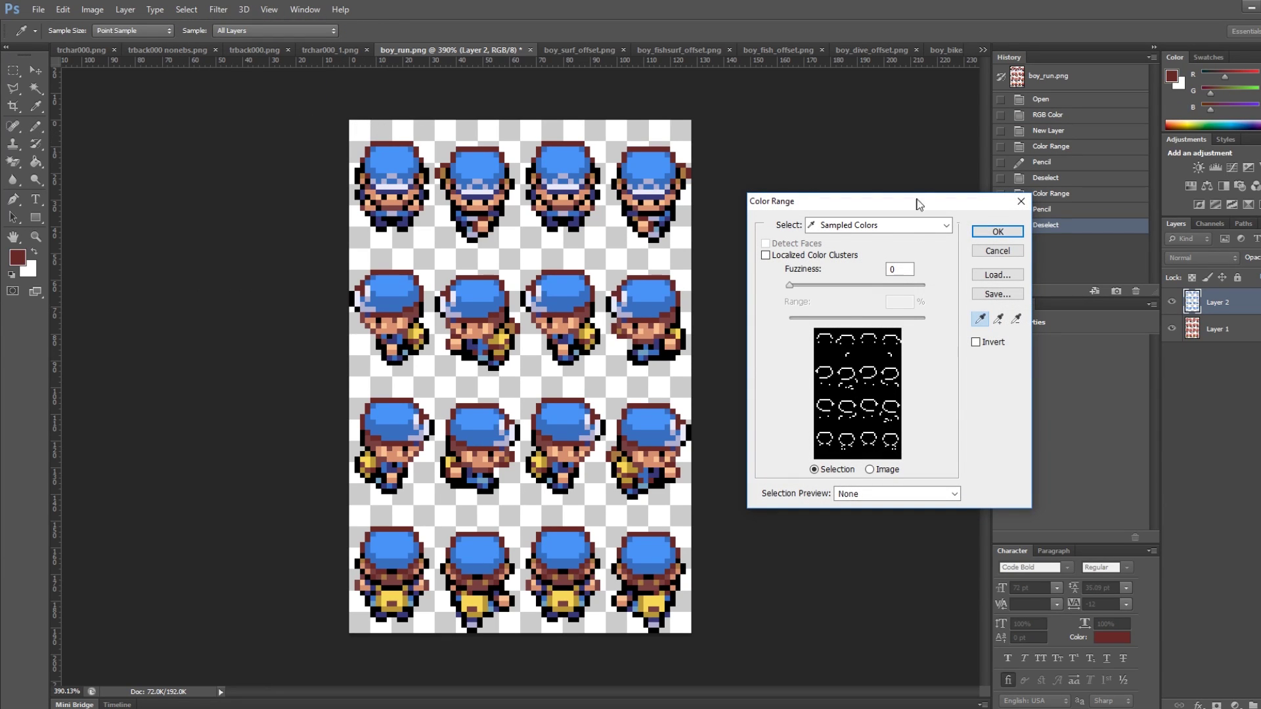
left_click(998, 232)
key("b")
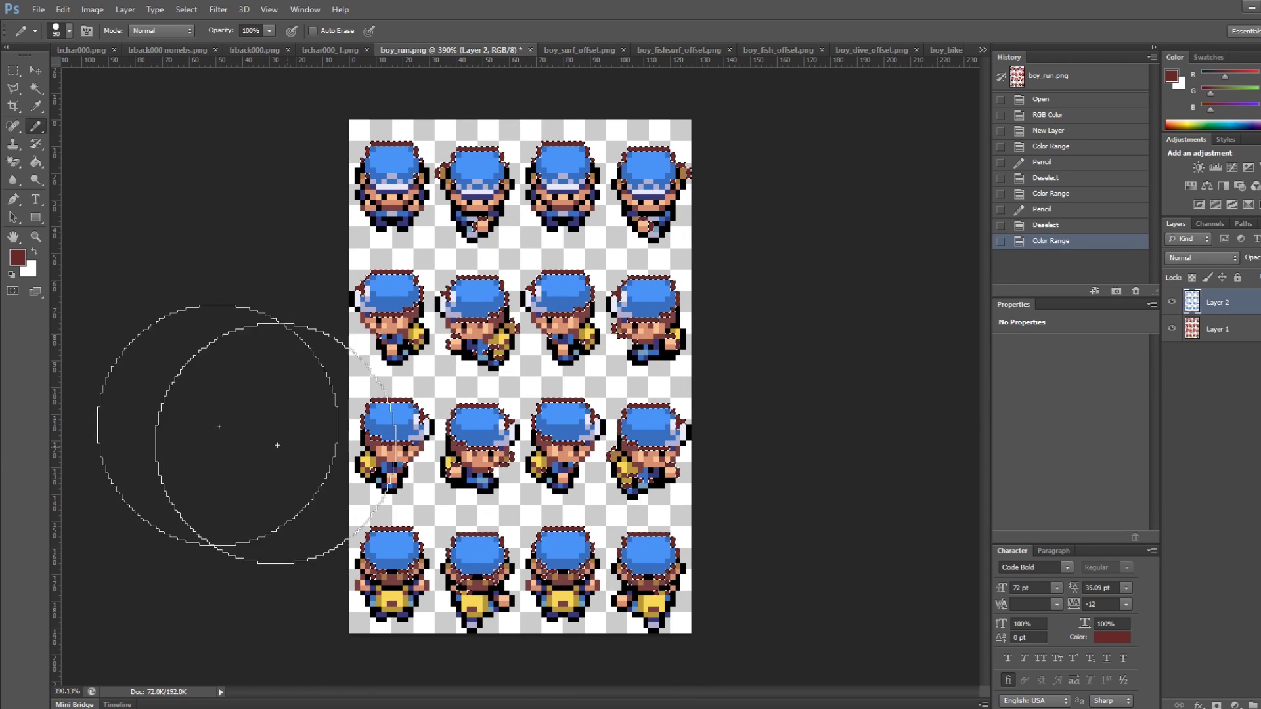
left_click(13, 71)
left_click_drag(347, 119, 434, 247)
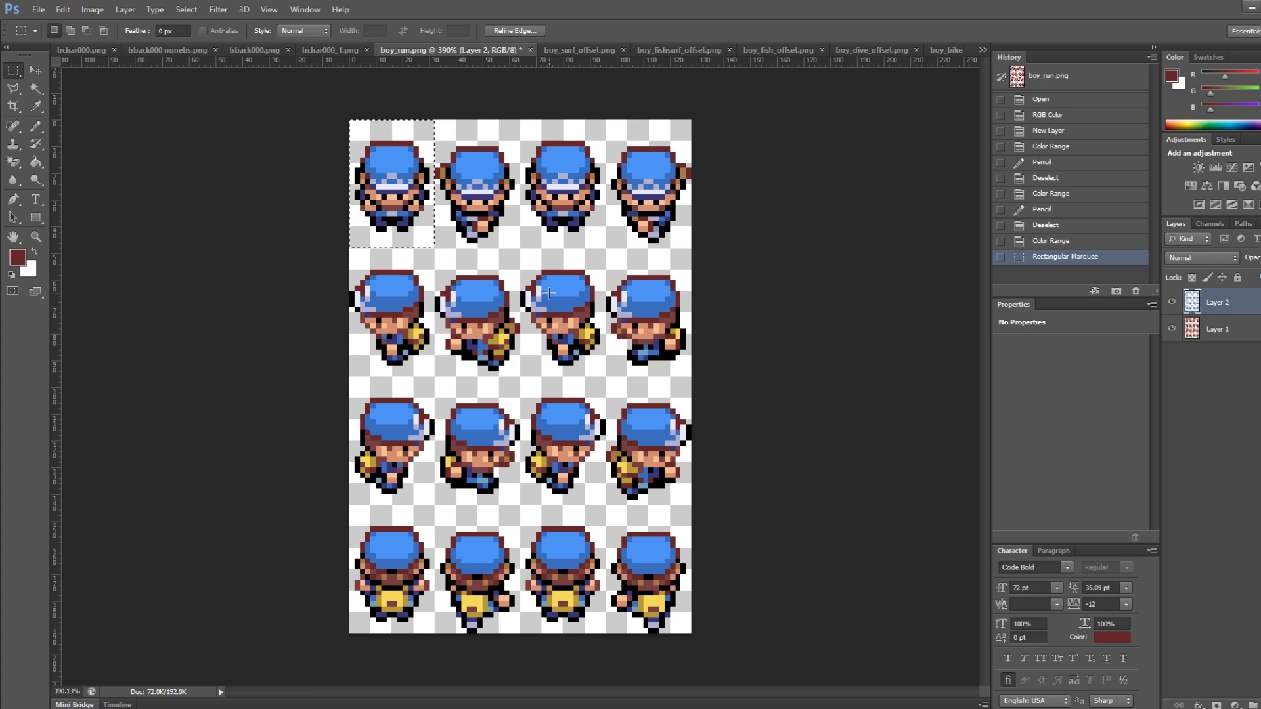
Step: Color-range select the dark red cap outlines and pencil them navy sampled from trchar000_1.png
key("ctrl+d")
left_click(186, 9)
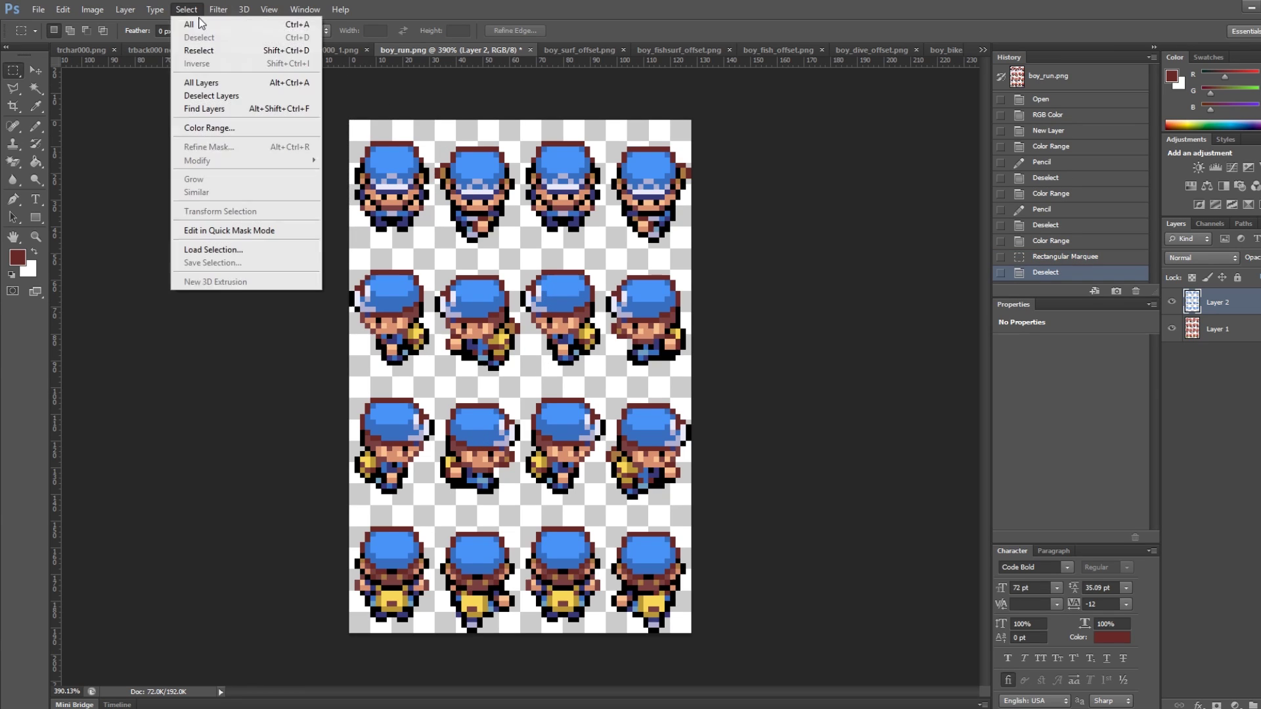
left_click(192, 127)
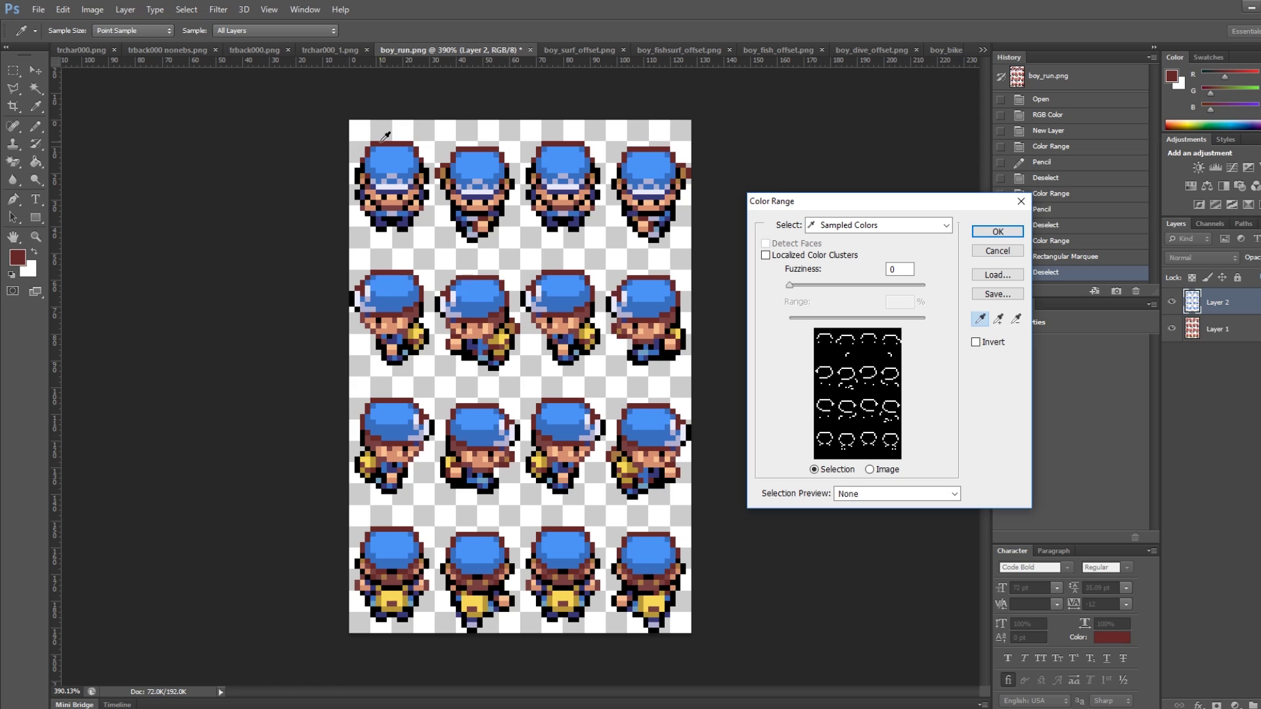
left_click(996, 232)
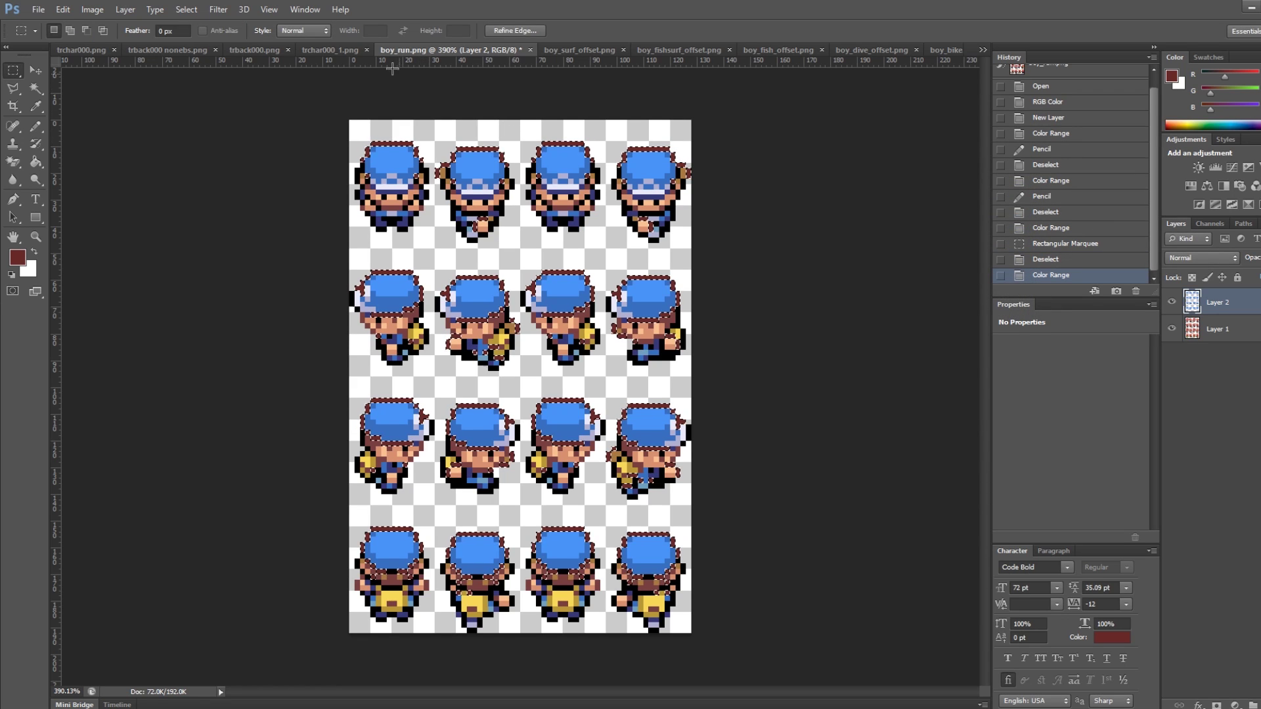
left_click(334, 49)
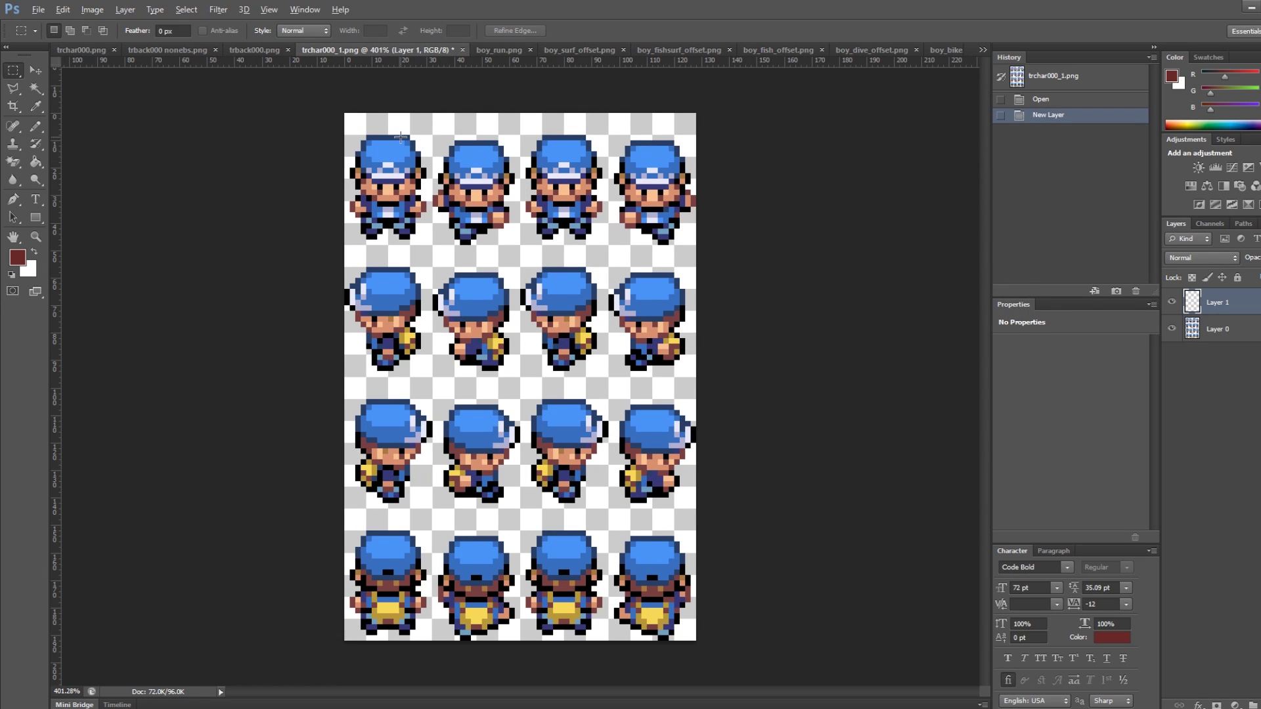
key("alt")
key("b")
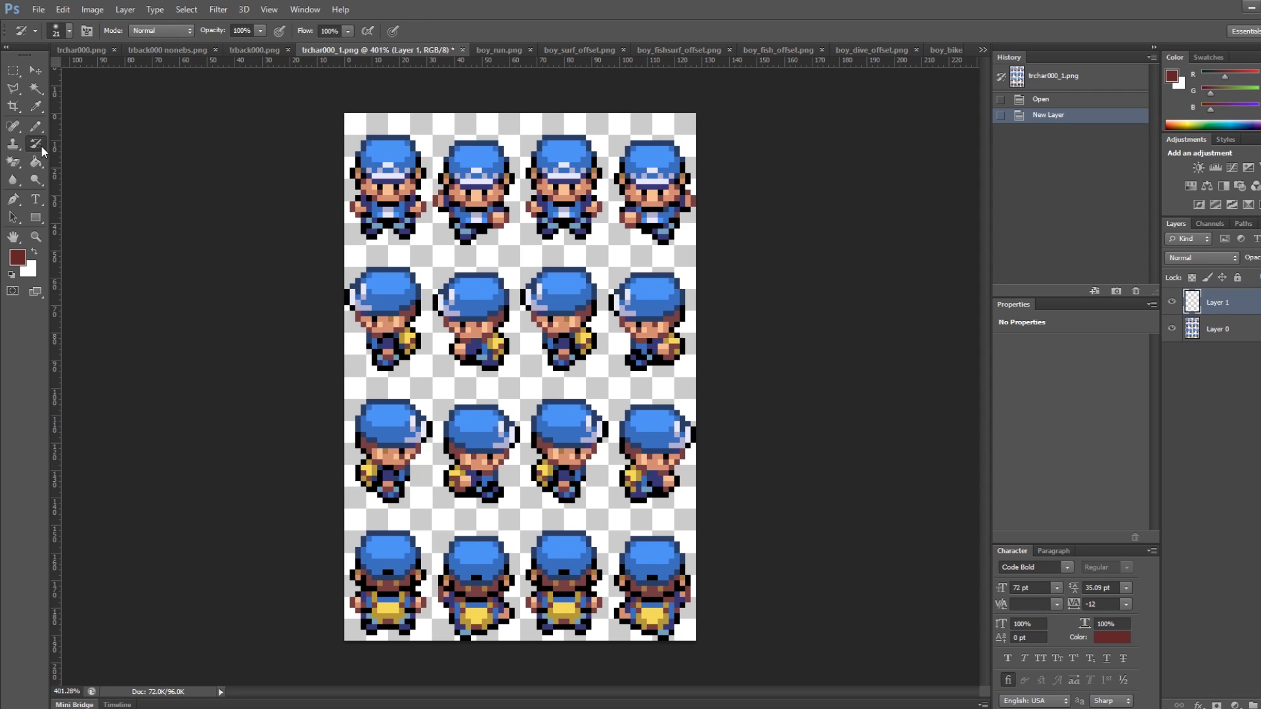
left_click(388, 134, "alt")
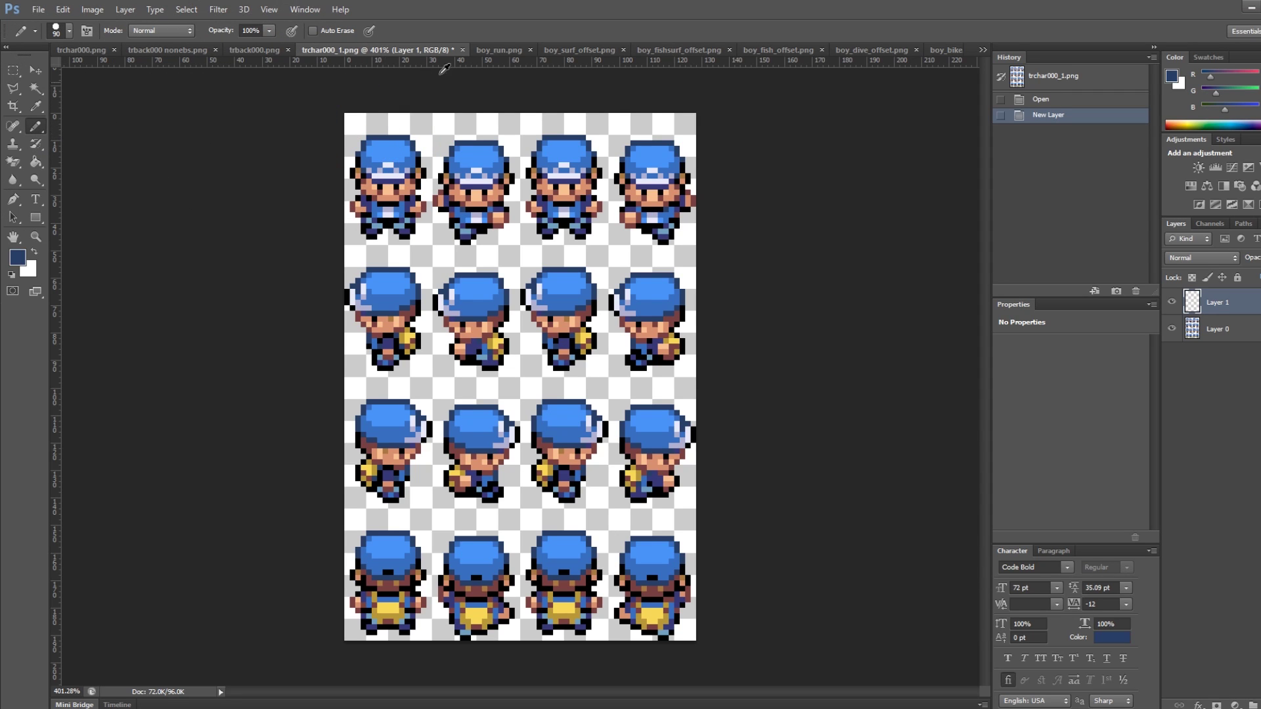
left_click(498, 49)
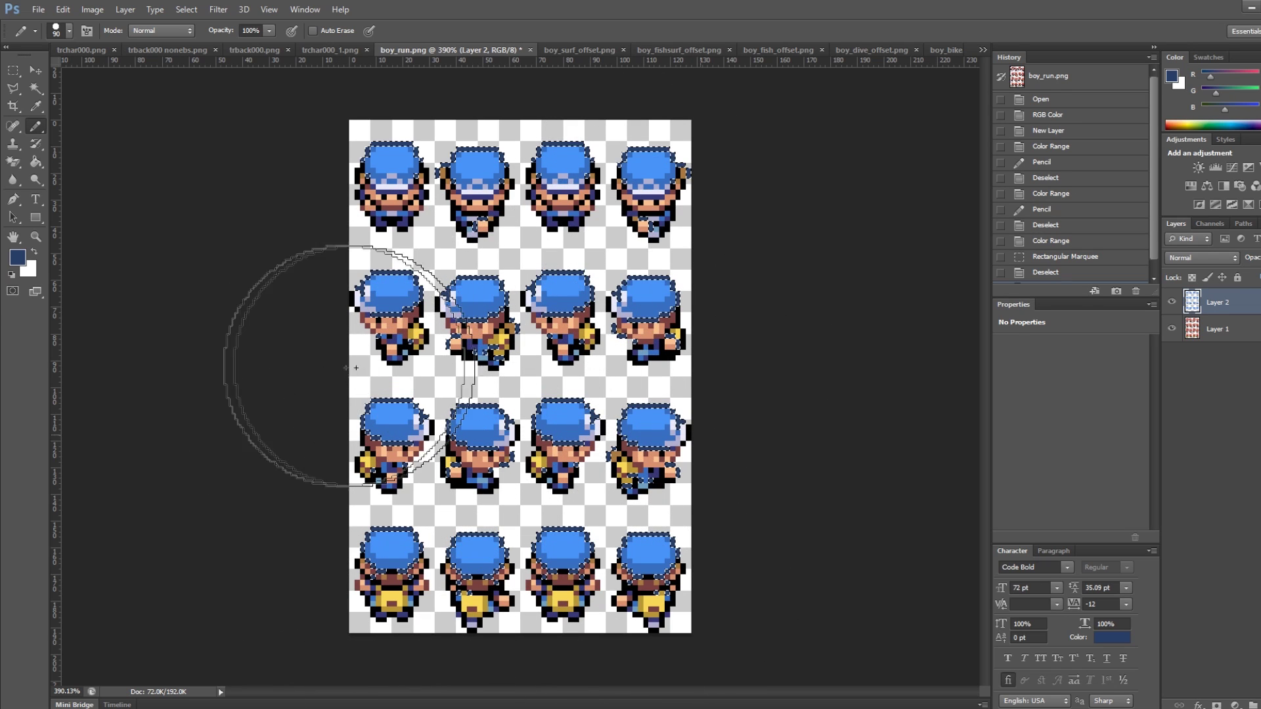
left_click(350, 292)
key("ctrl+d")
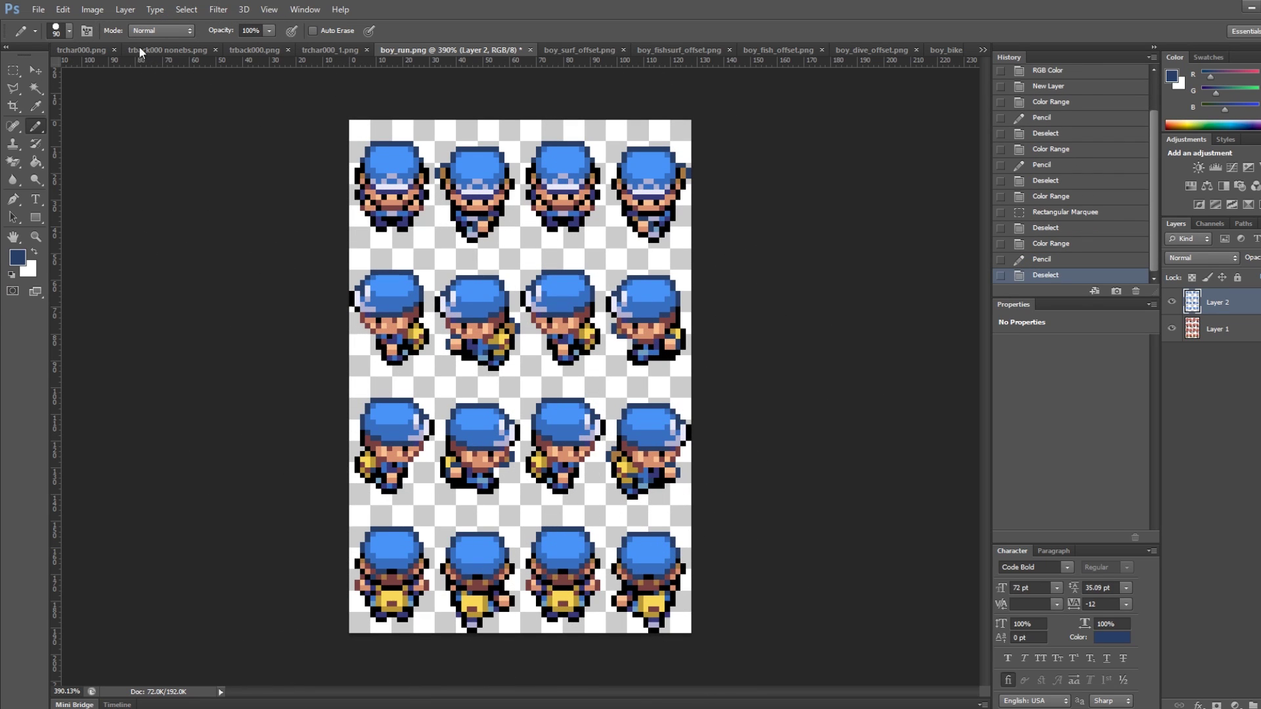
Step: Save the recoloured running sheet as a PNG copy named boy_run_1.png in the Characters folder
left_click(38, 9)
left_click(57, 132)
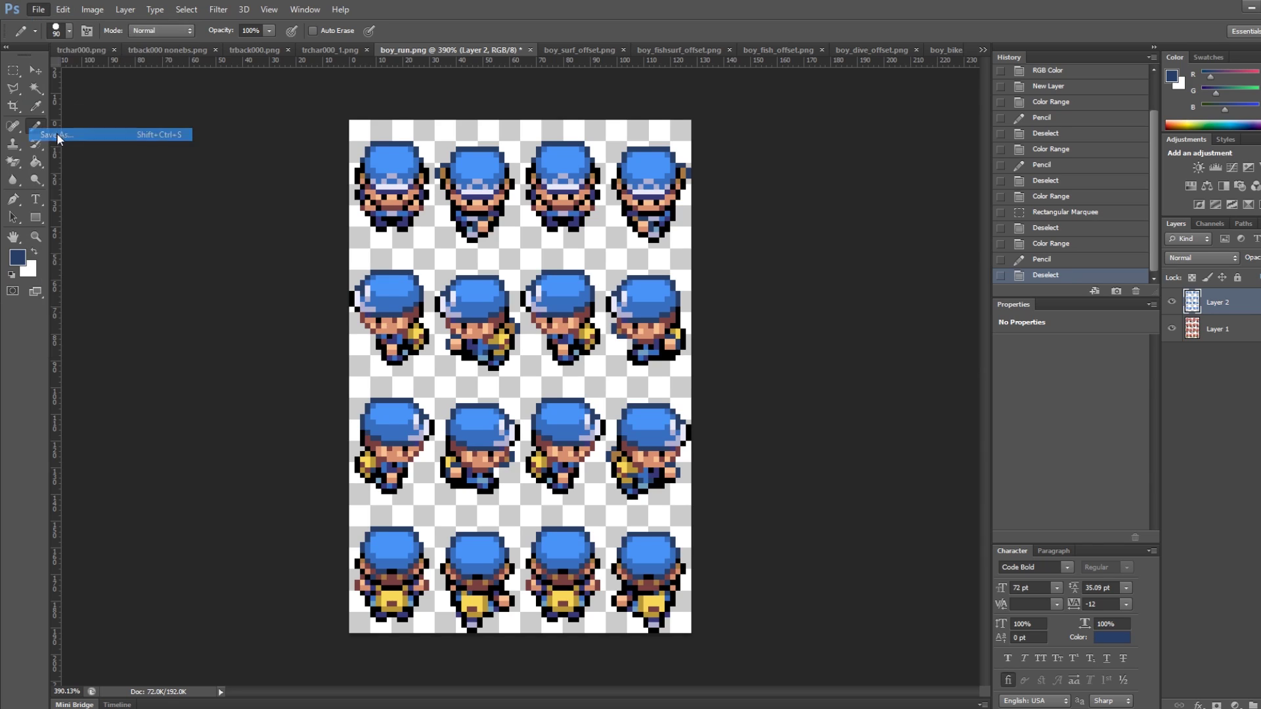
left_click(477, 477)
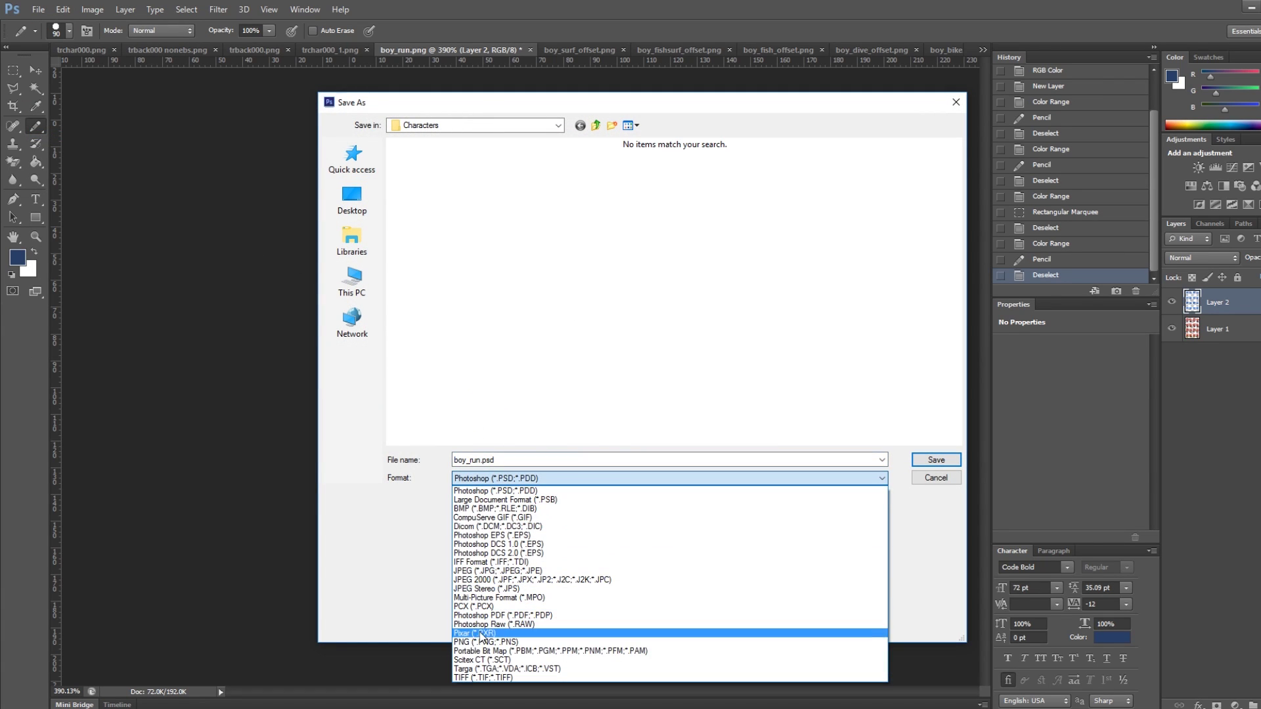
left_click(474, 641)
left_click(479, 460)
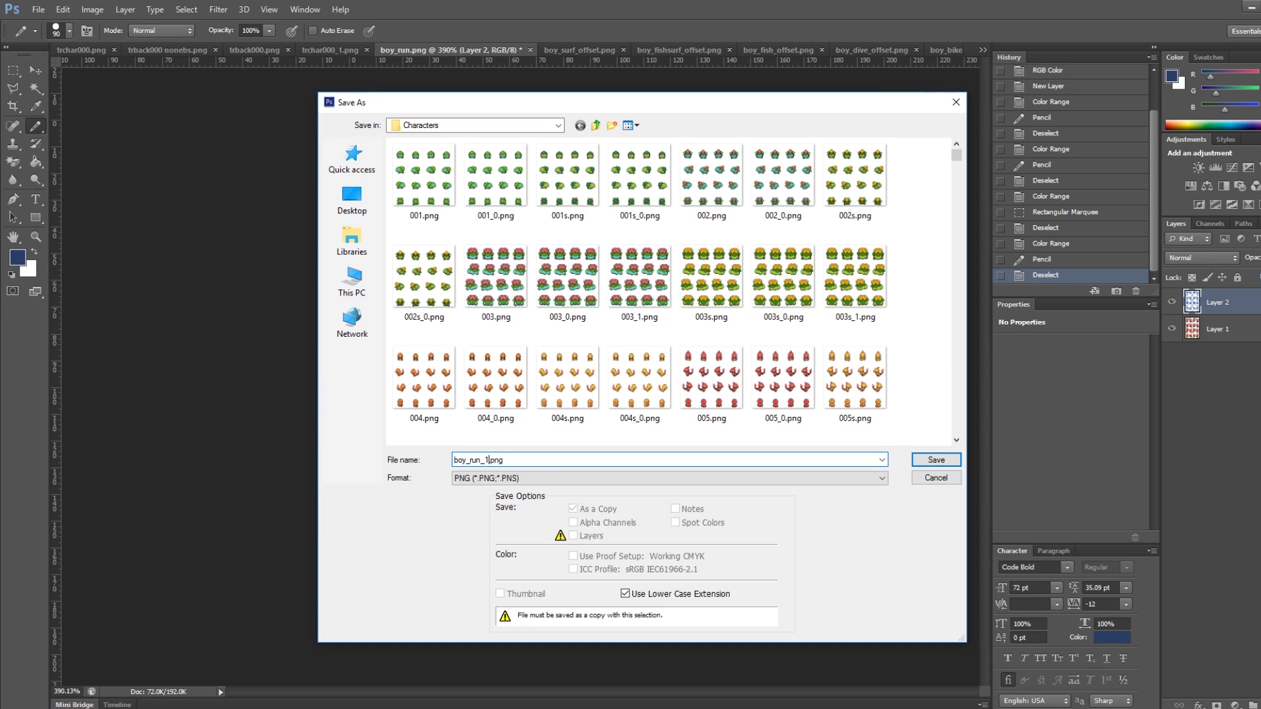
key("Return")
key("Return")
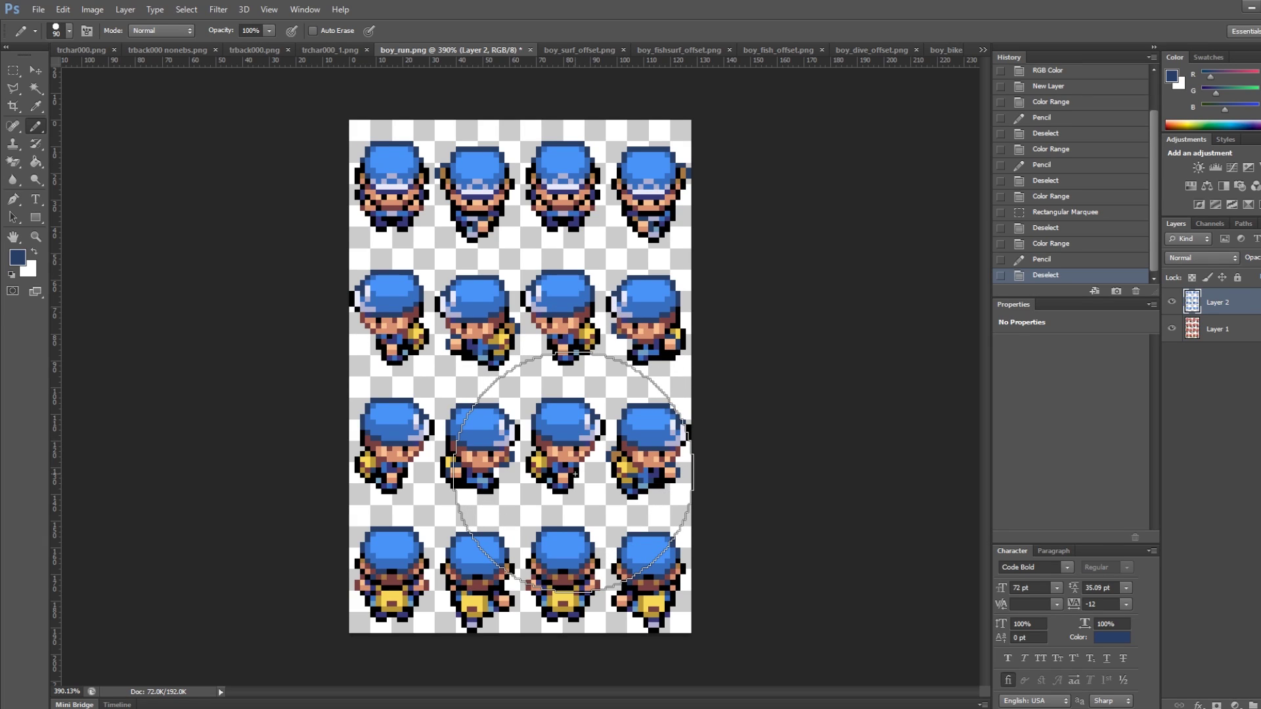
Step: Return to the RPG Maker XP playtest and use the outfit sign to change into outfit 1
left_click(1249, 7)
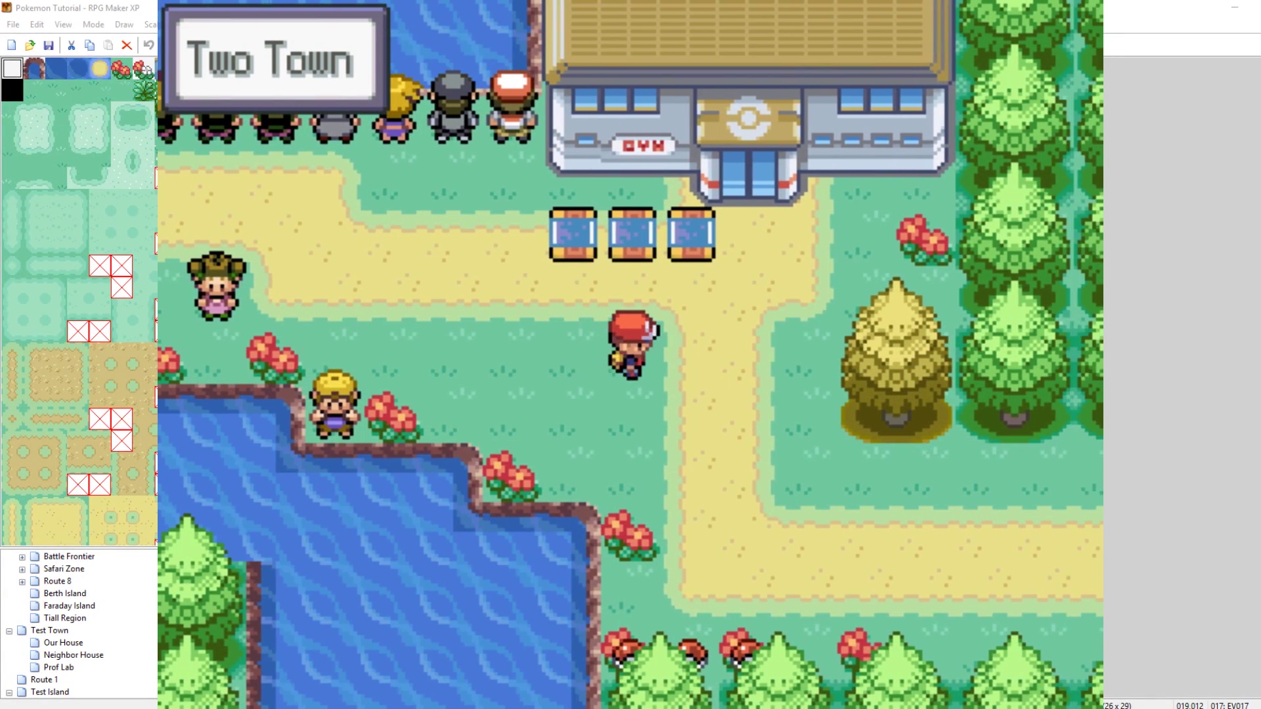
key("Up")
key("Return")
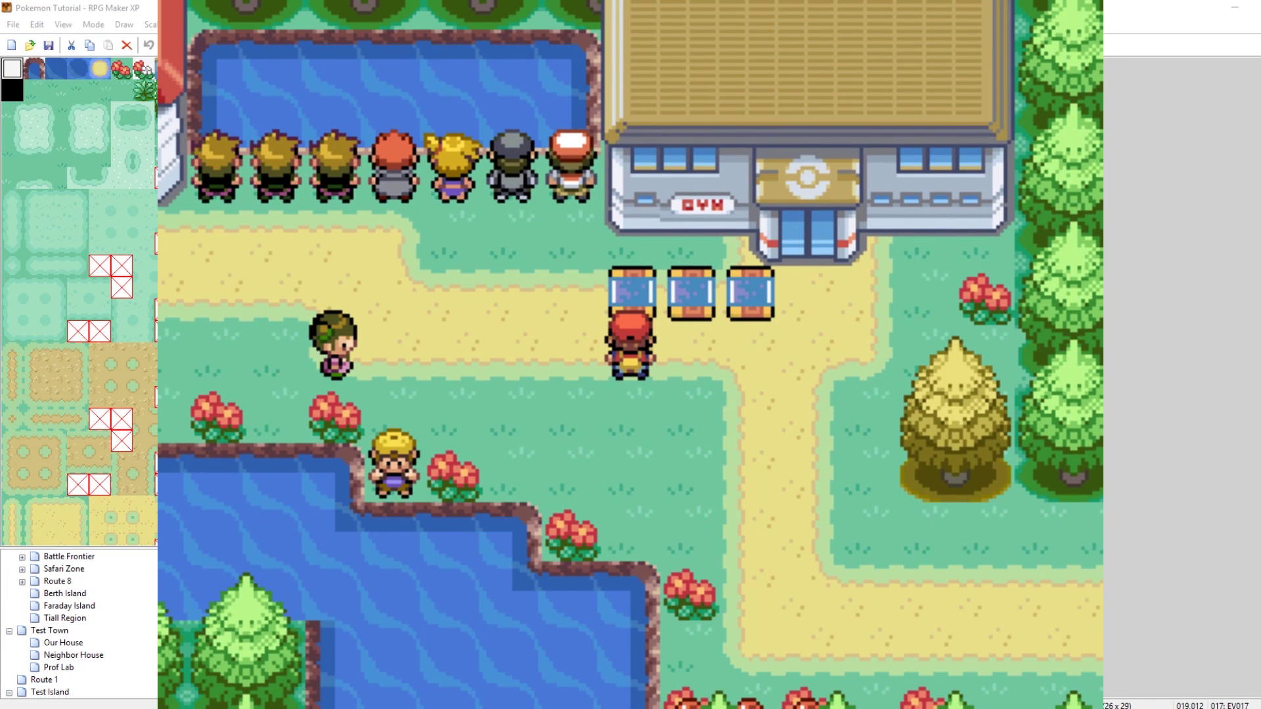
key("Down")
key("Up")
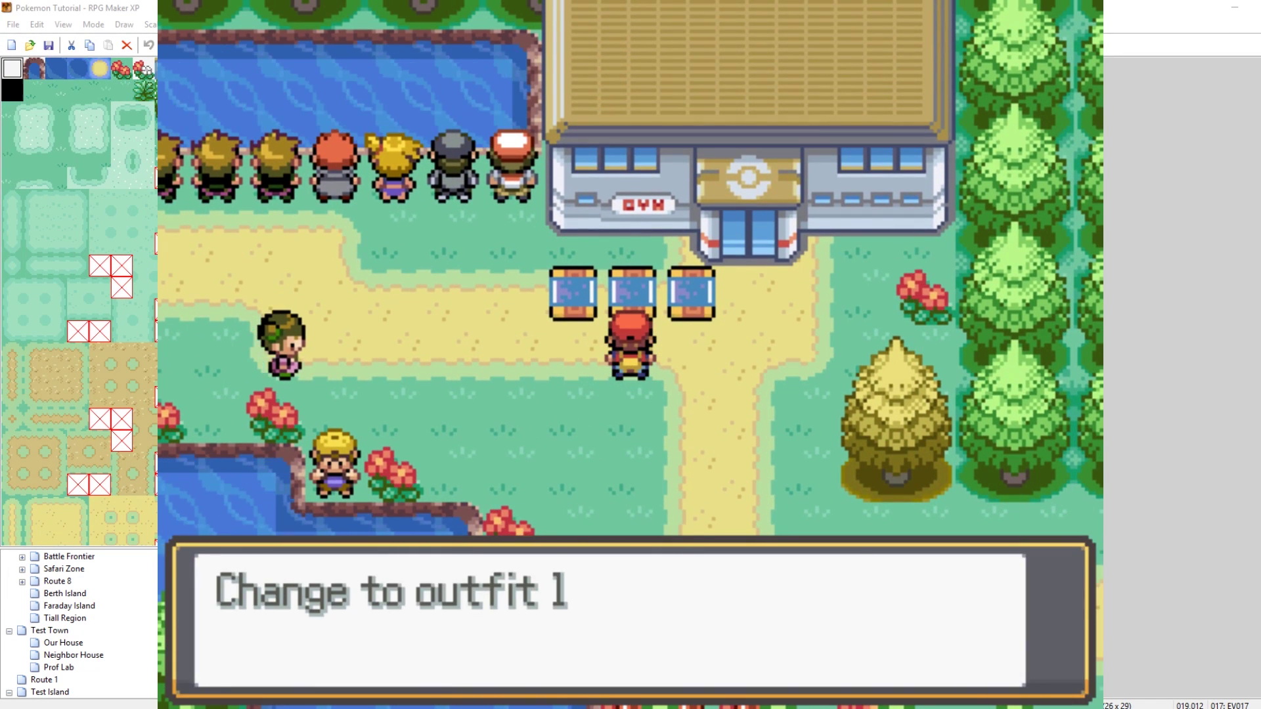
key("Return")
Step: Walk the player around town to show off the blue outfit
key("Down")
key("Down")
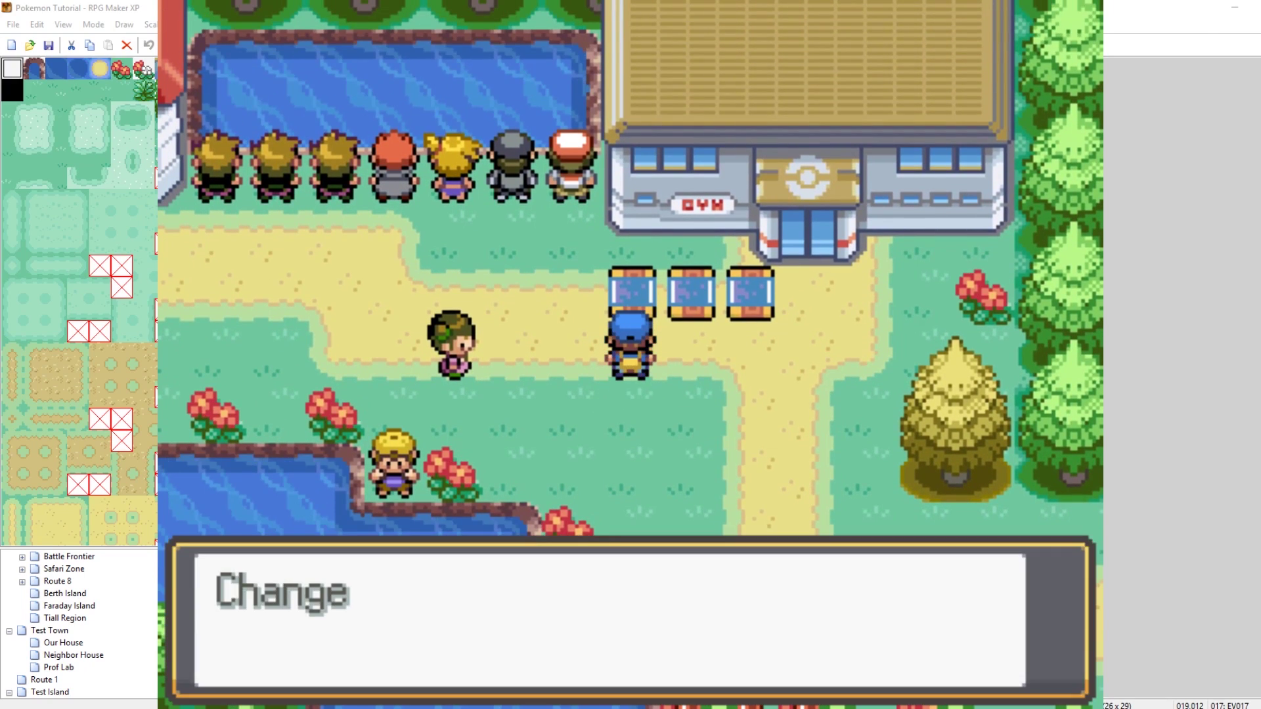
key("Right")
key("Left")
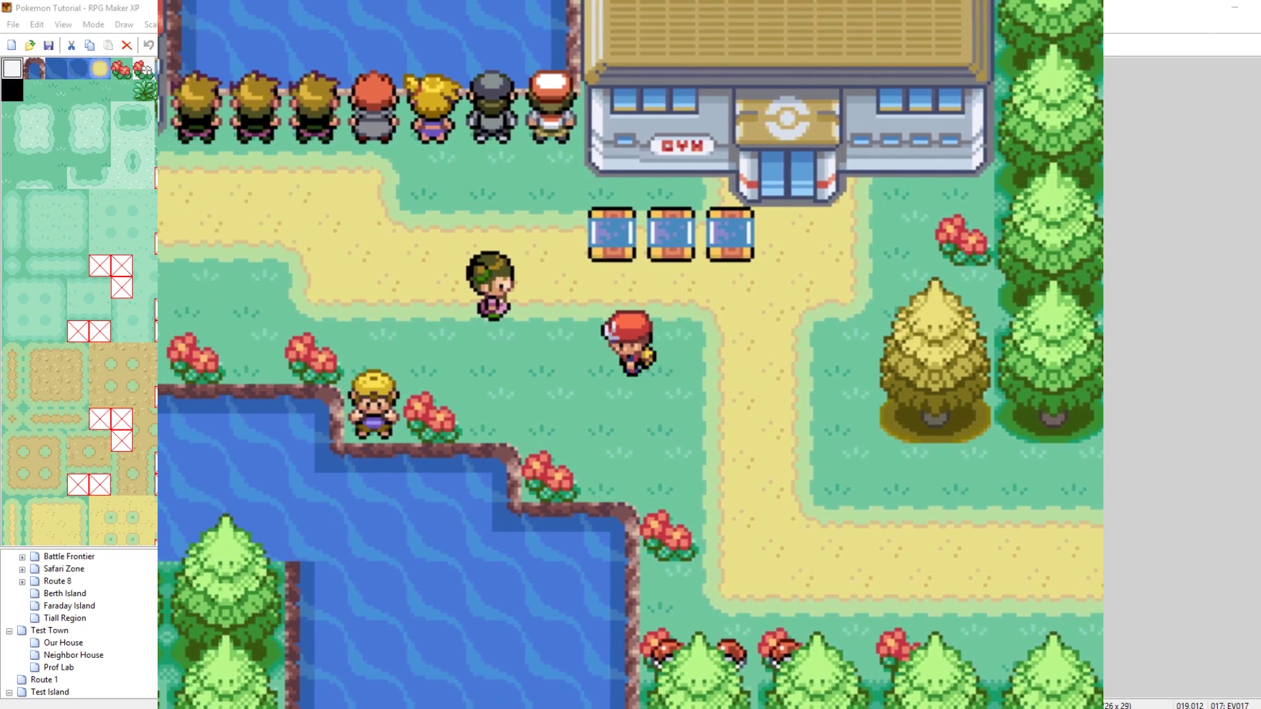
key("Down")
key("Right")
key("Left")
key("Up")
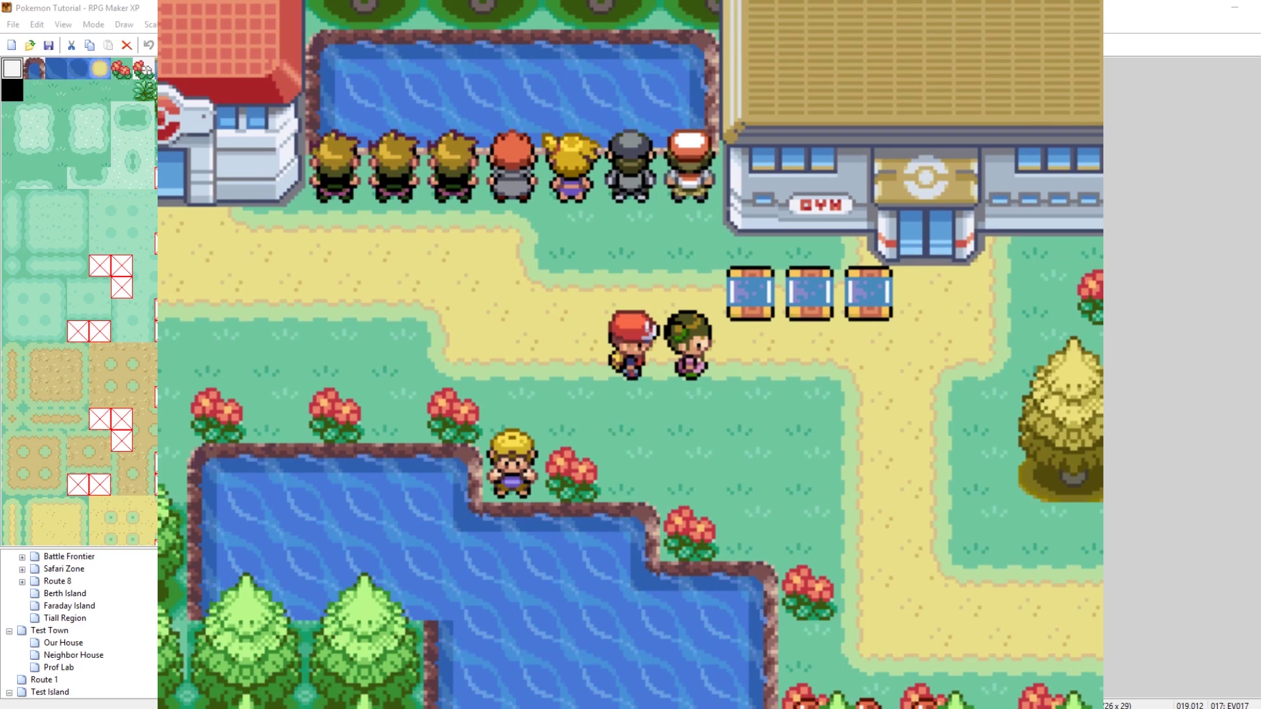
key("Down")
key("Right")
key("Up")
key("Right")
key("Right")
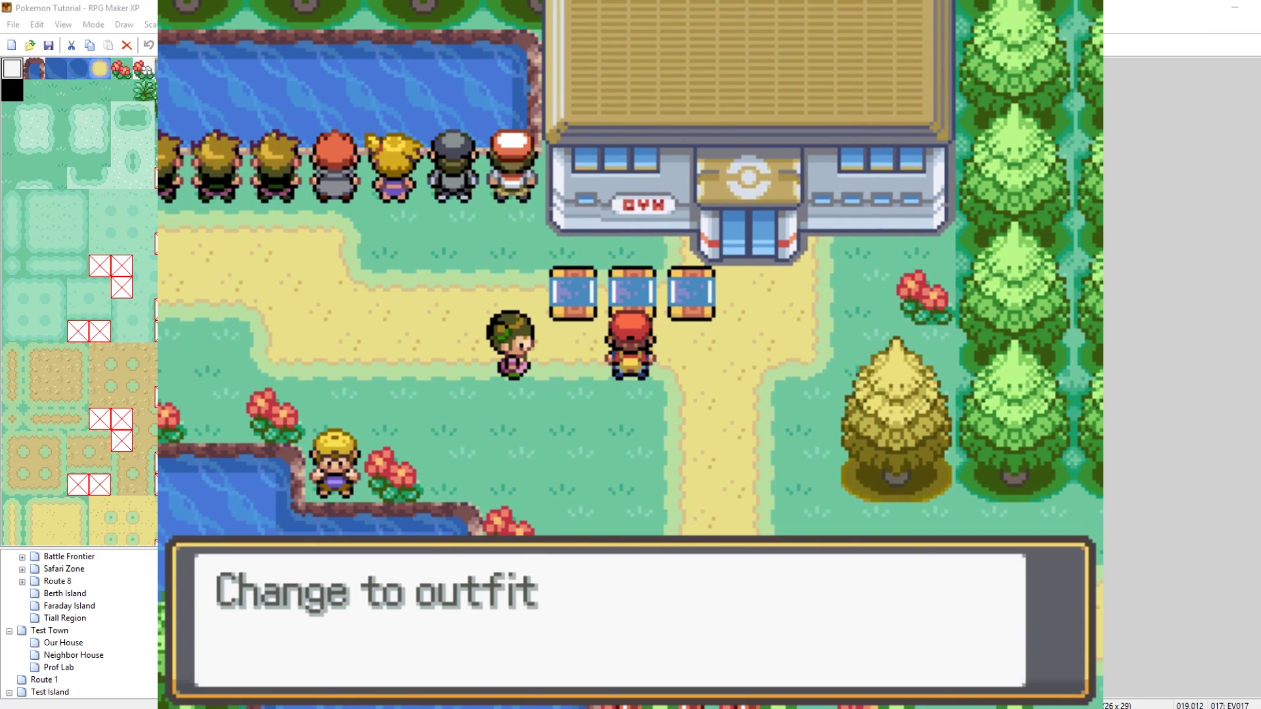
key("Down")
key("Right")
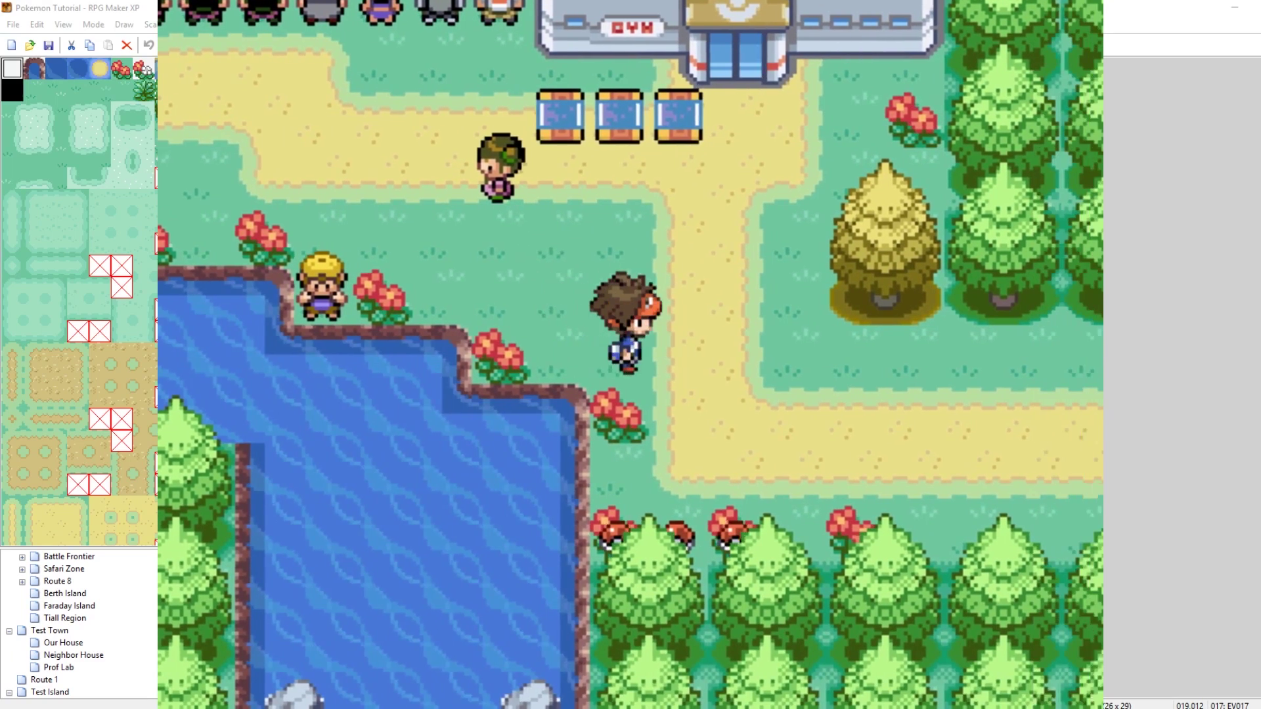
Step: Walk the player in the large Black/White outfit along the path past the gym signs
key("Up")
key("Right")
key("Left")
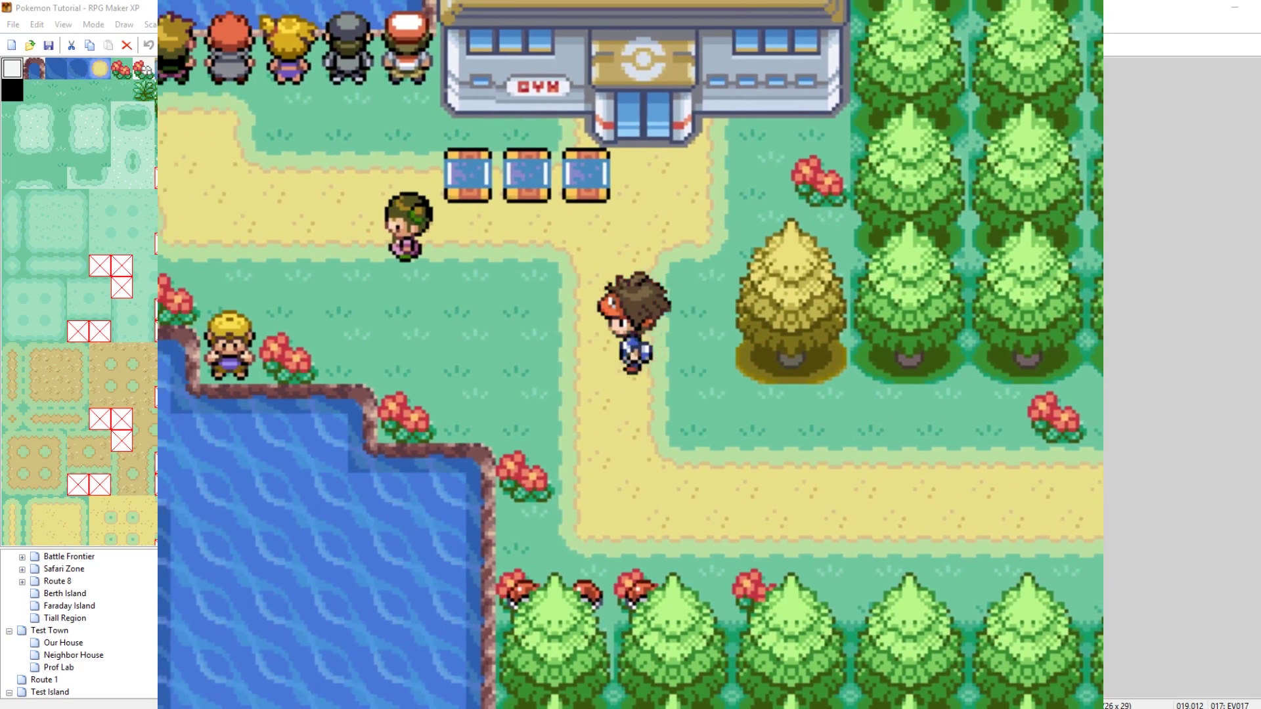
key("Right")
key("Up")
key("Up")
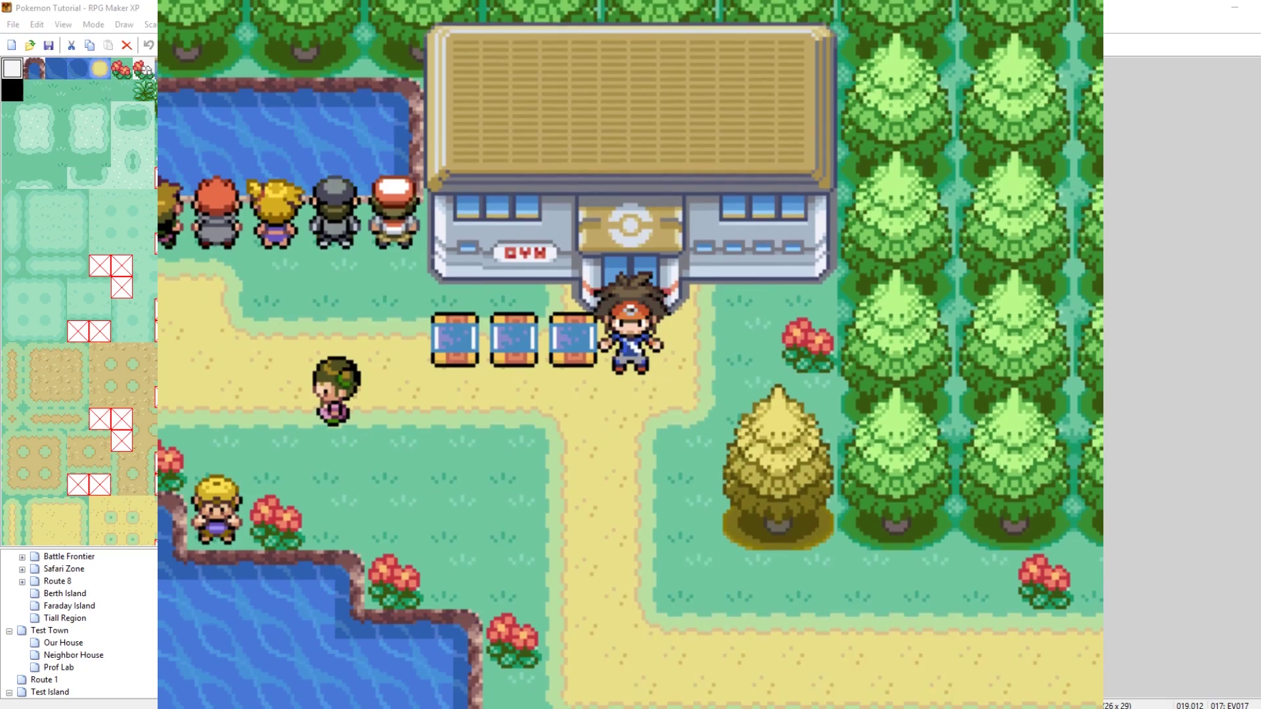
key("Left")
key("Left")
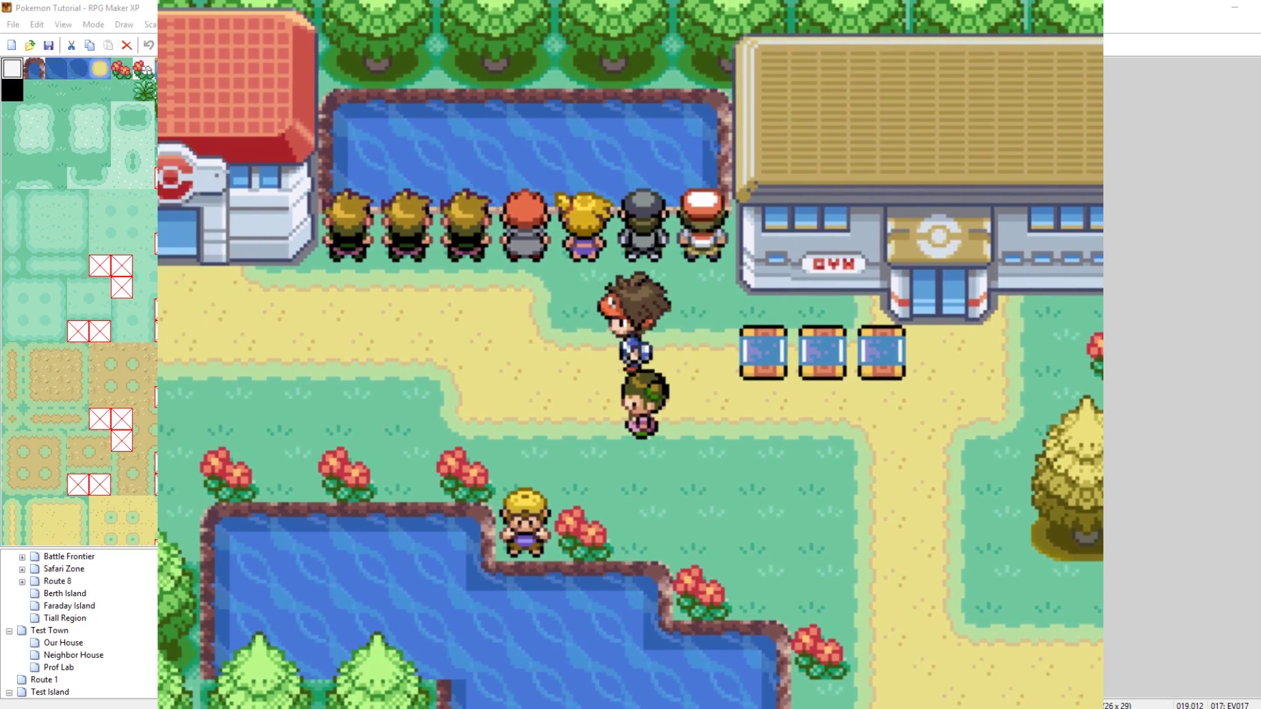
Step: Walk to the P.C door and back toward the gym, then close the game test window
key("Up")
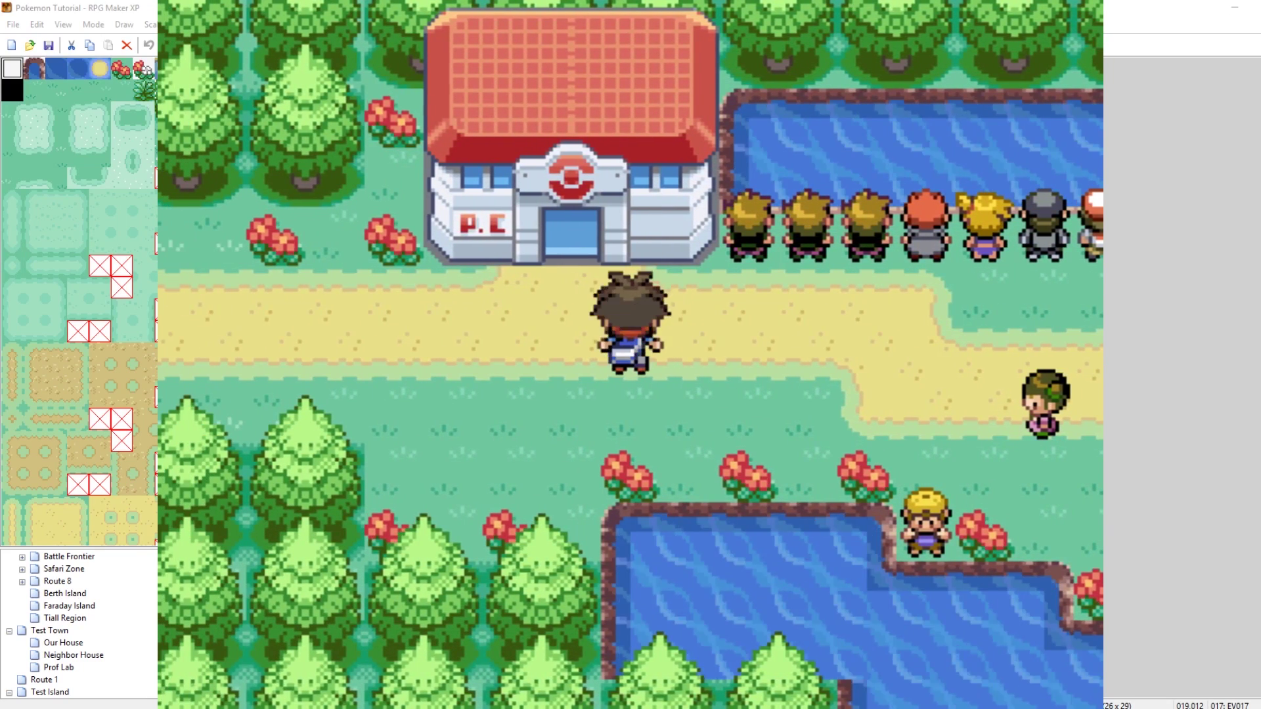
key("Up")
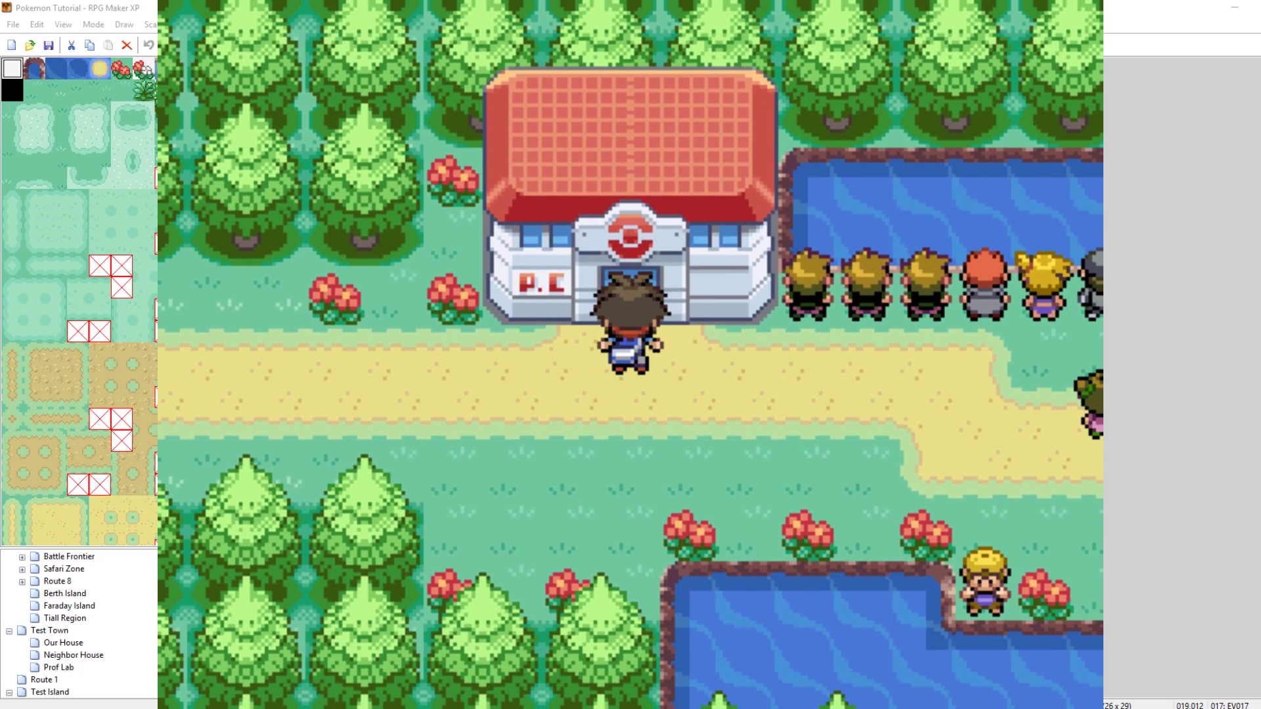
key("Right")
key("Right")
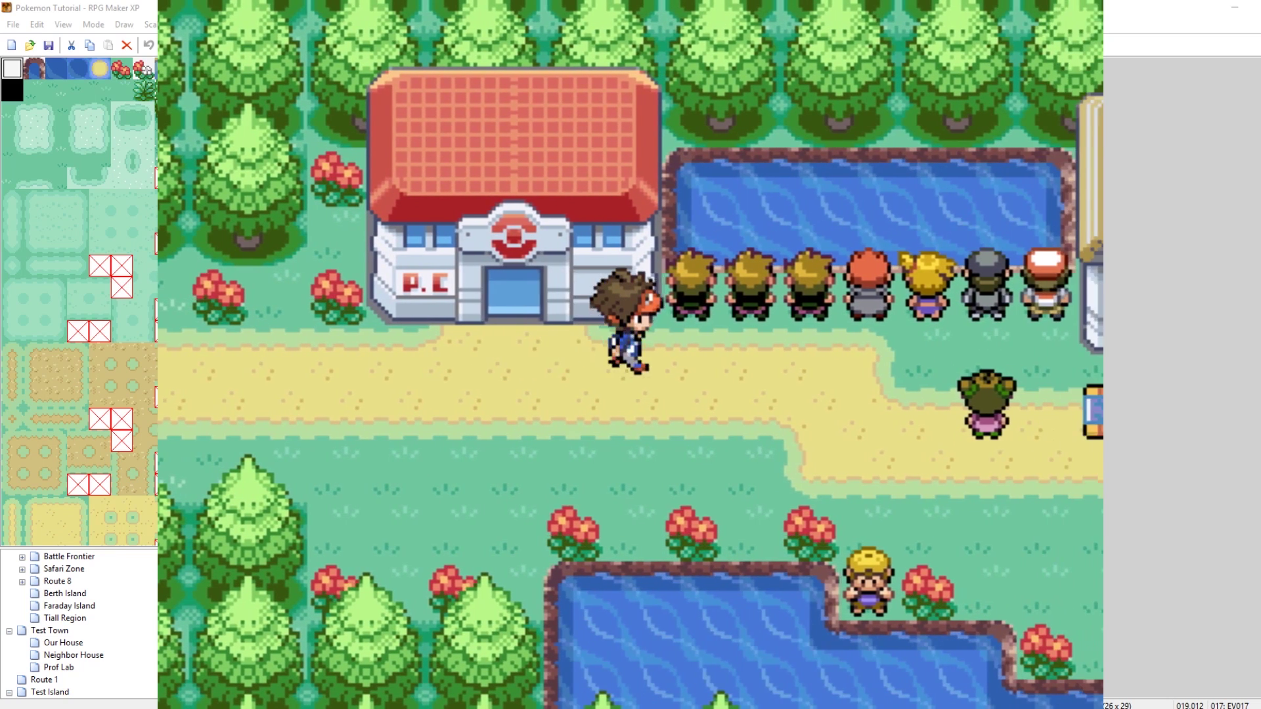
key("Down")
key("Right")
key("Right")
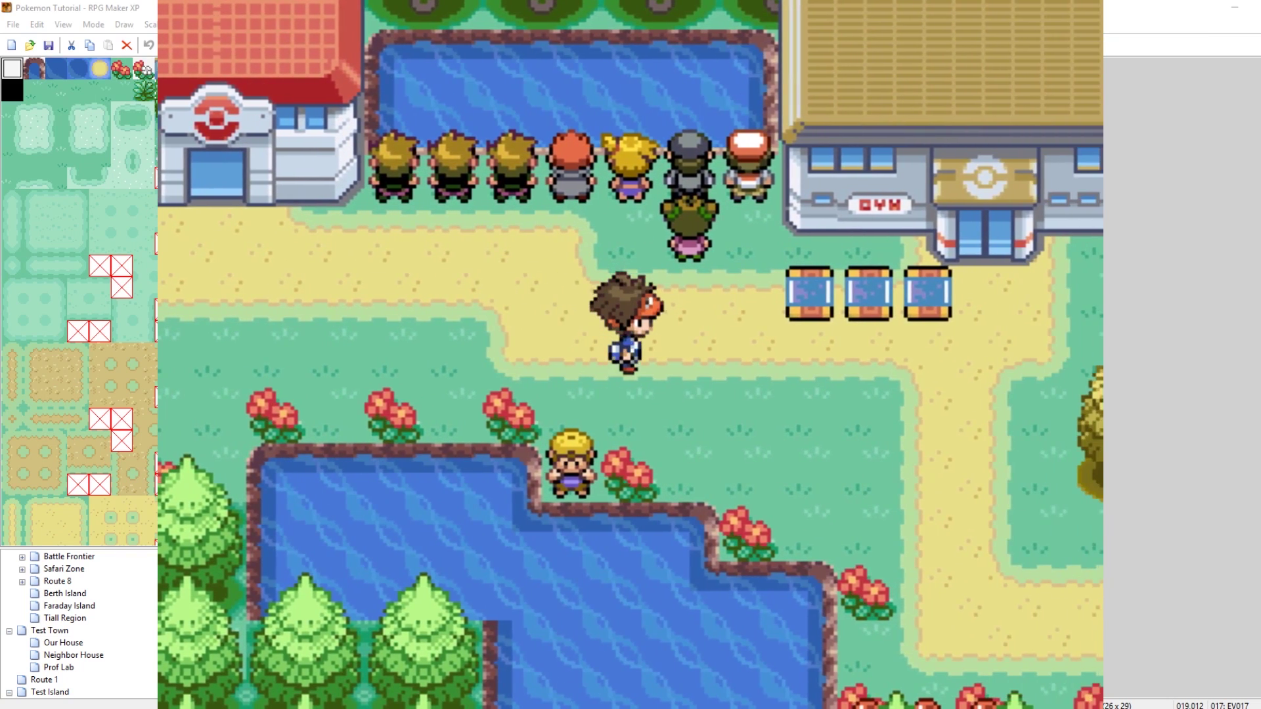
key("alt+F4")
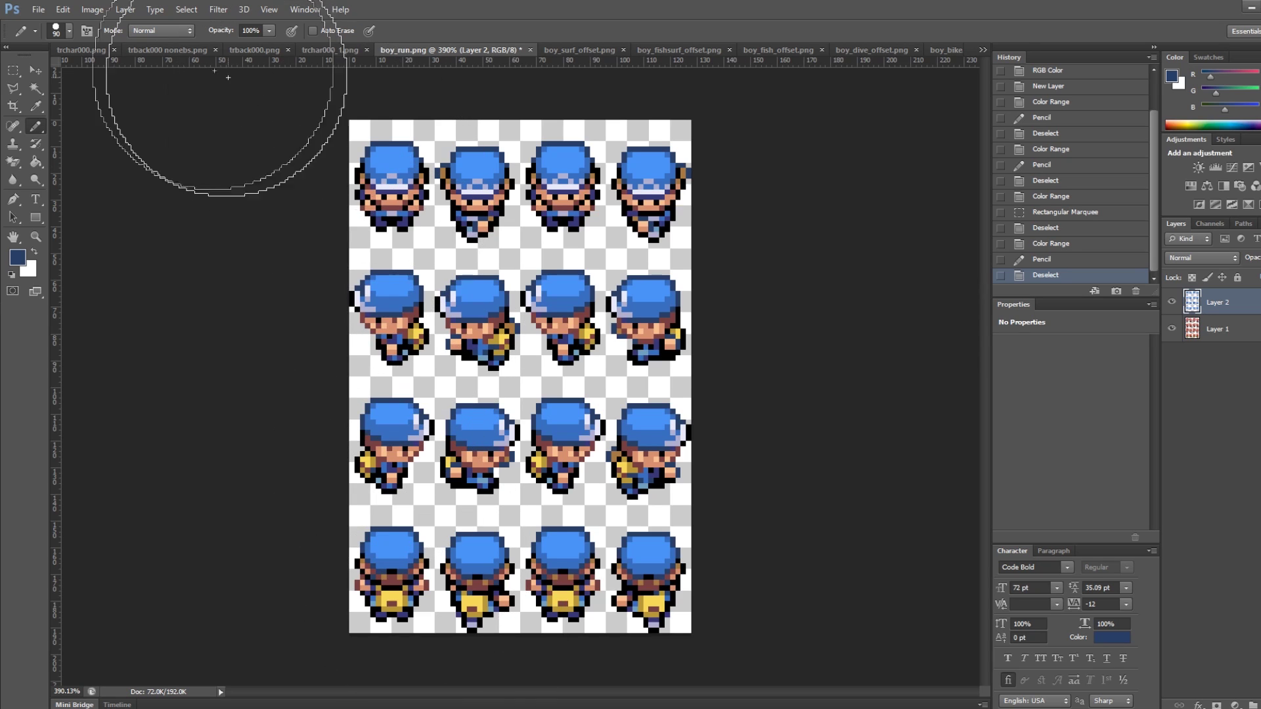
Step: Open the trchar000_2.png sprite sheet and dock it alongside the other documents
left_click(38, 9)
left_click(40, 34)
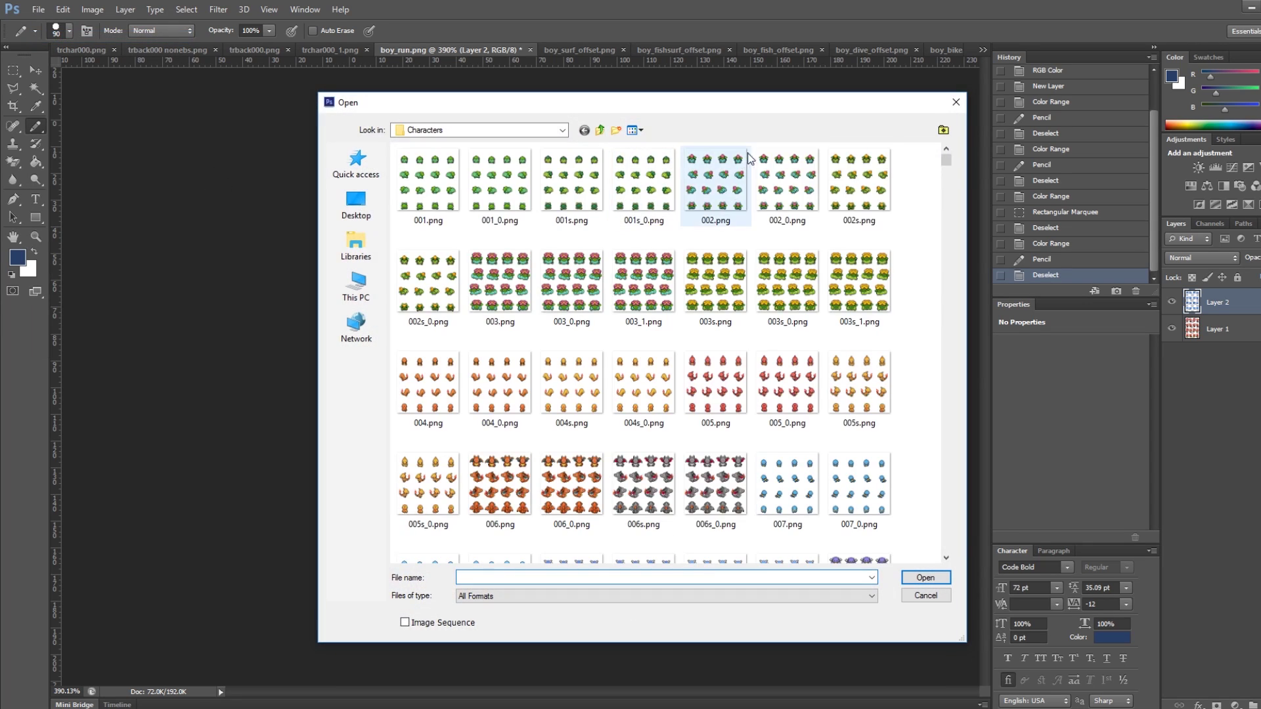
left_click_drag(941, 158, 938, 542)
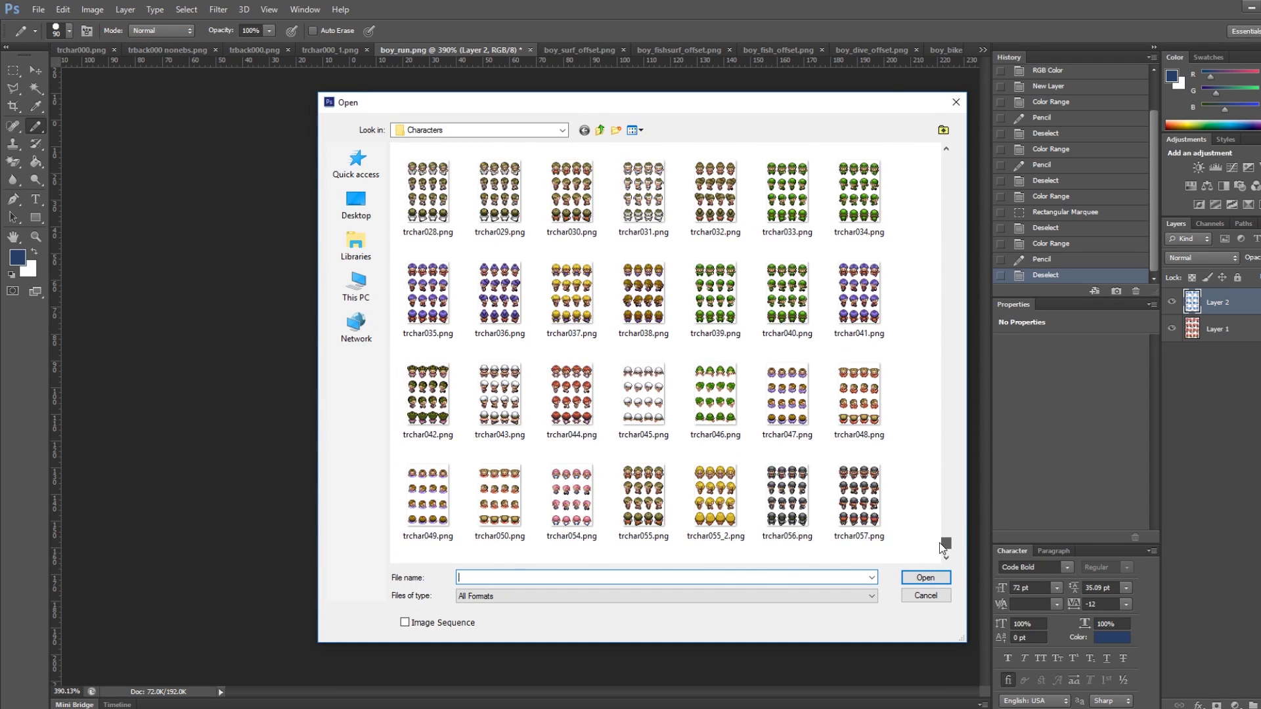
scroll(920, 522, "up", 10)
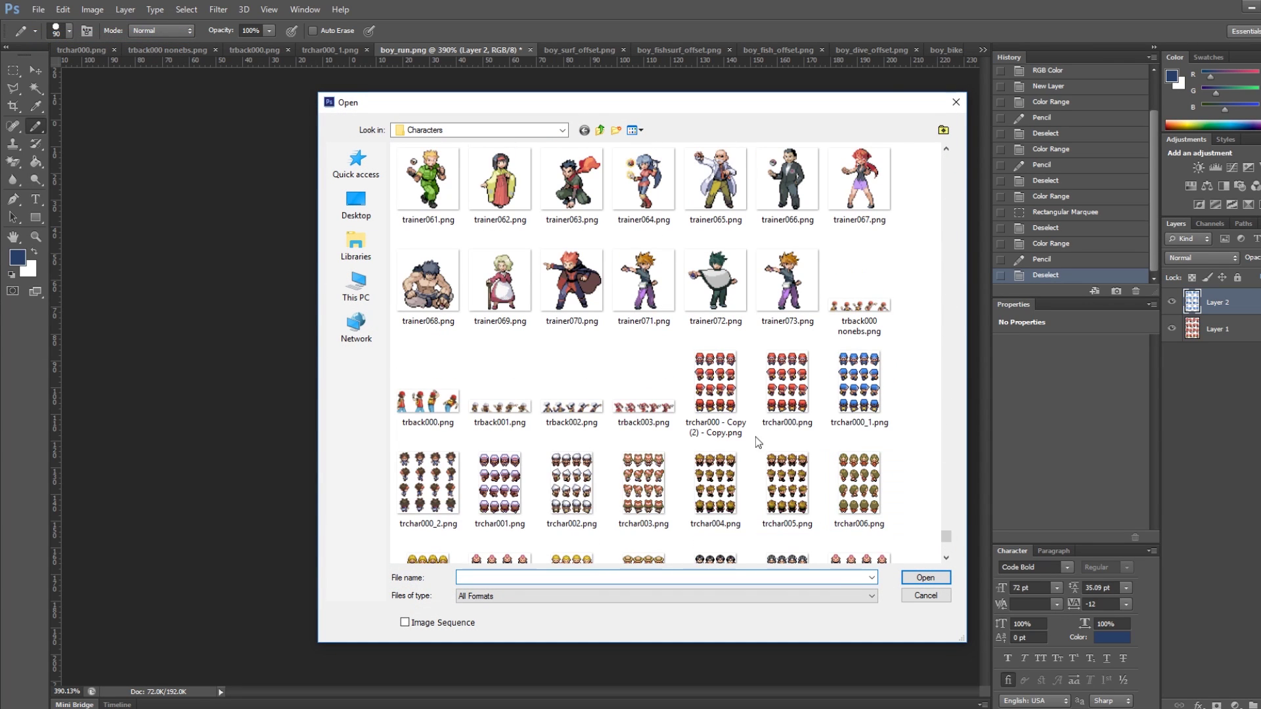
double_click(454, 499)
left_click_drag(108, 62, 878, 46)
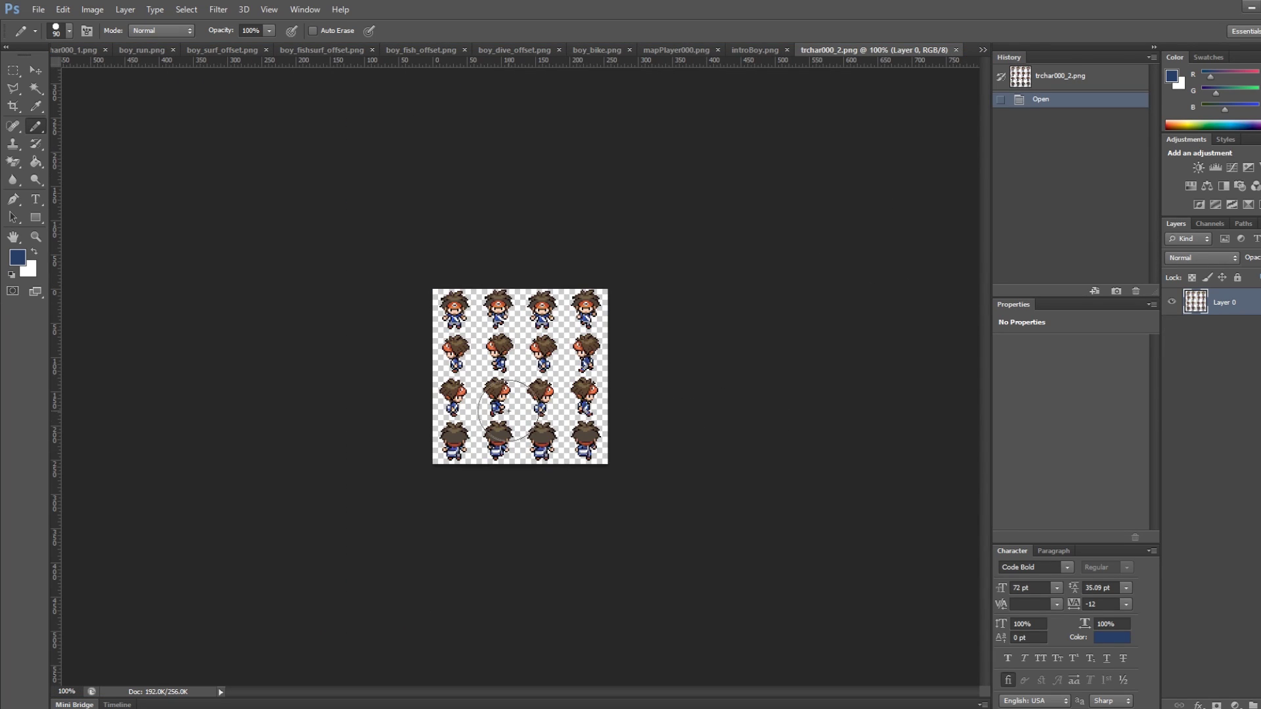
scroll(473, 387, "up", 5, "alt")
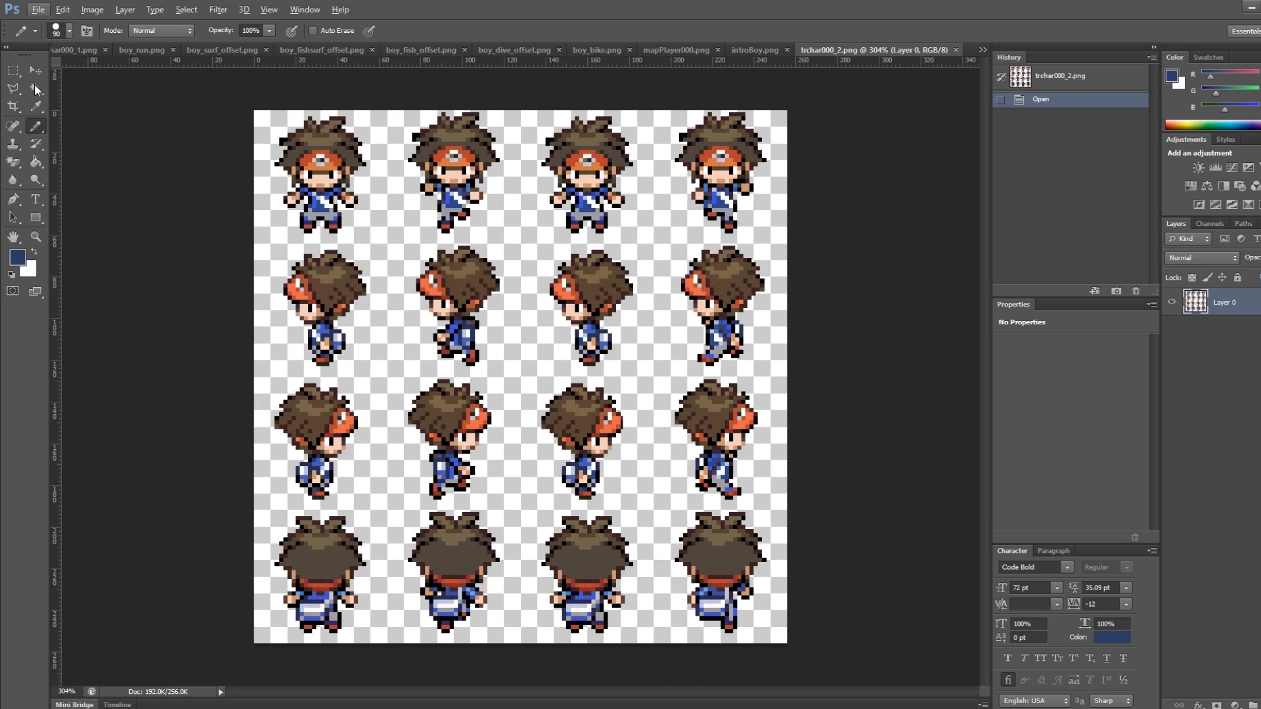
Step: Marquee the first trchar000_2.png sprite frame to read its size, then deselect
left_click(13, 70)
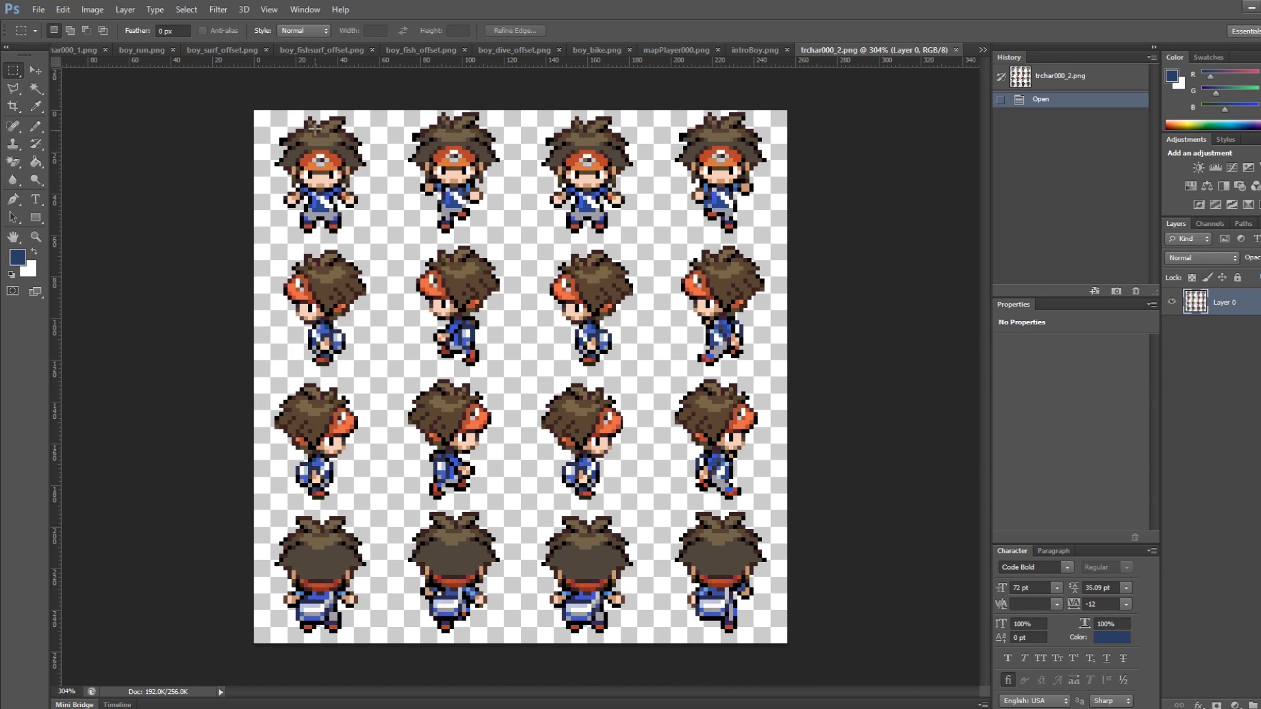
left_click_drag(256, 96, 365, 138)
left_click(243, 85)
left_click_drag(254, 111, 387, 244)
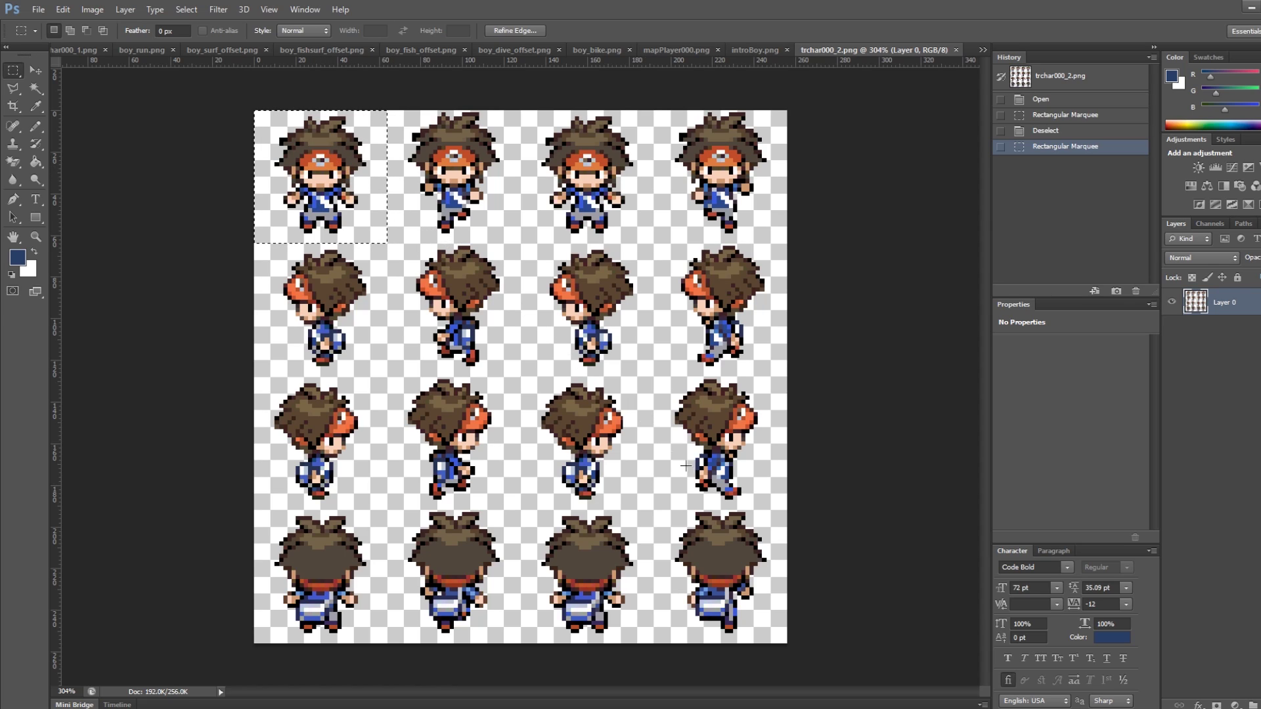
left_click(400, 297)
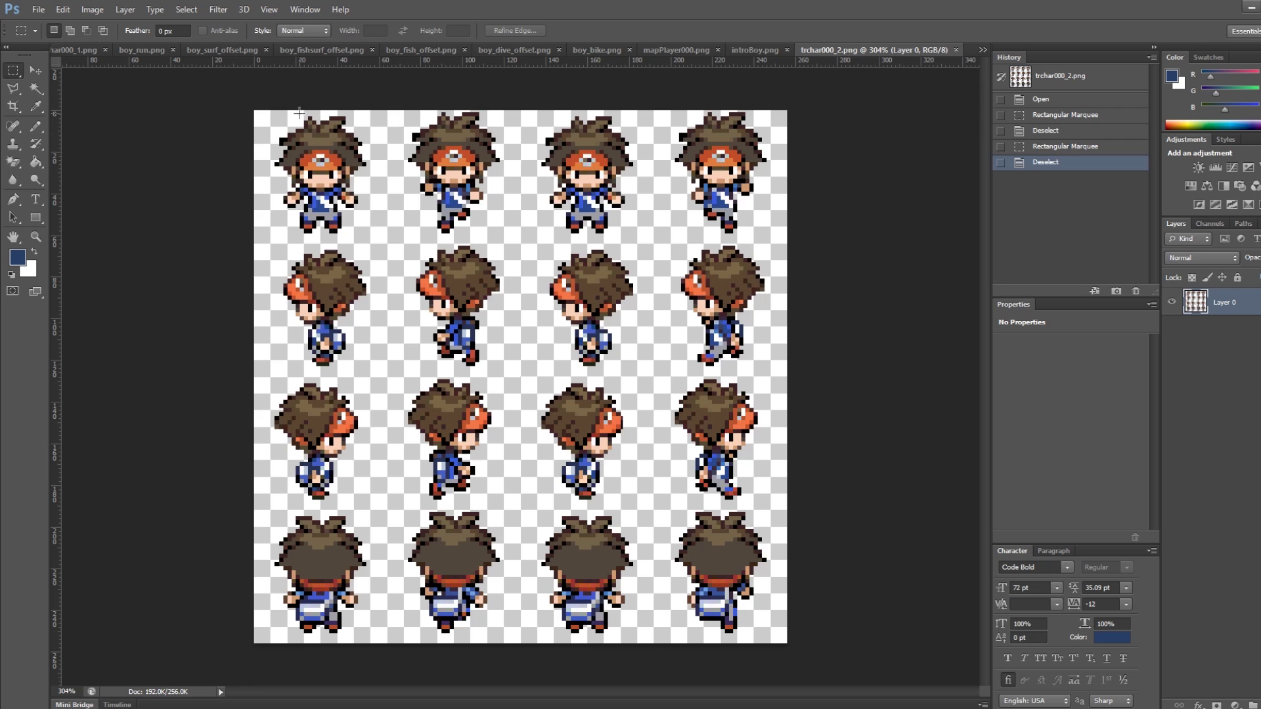
Step: Marquee the first blue-cap trchar000_1.png sprite to check its size, deselect, and return to trchar000_2.png
left_click(75, 50)
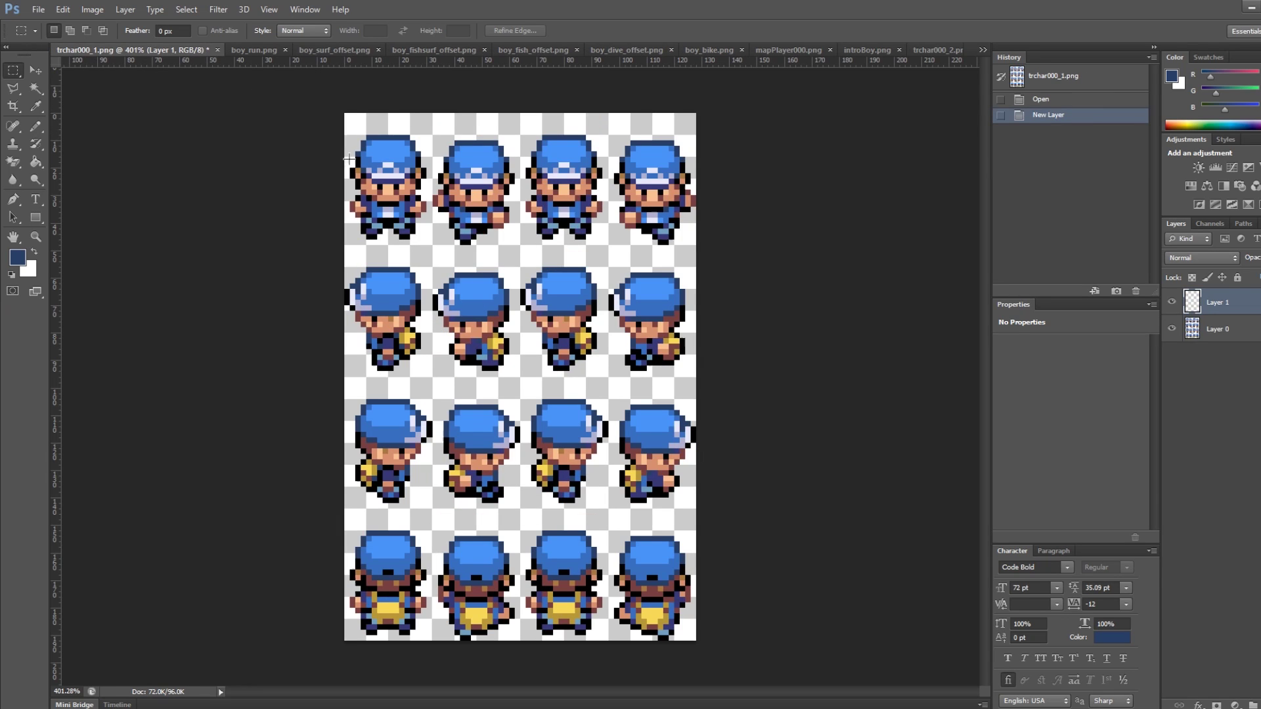
left_click_drag(345, 113, 431, 245)
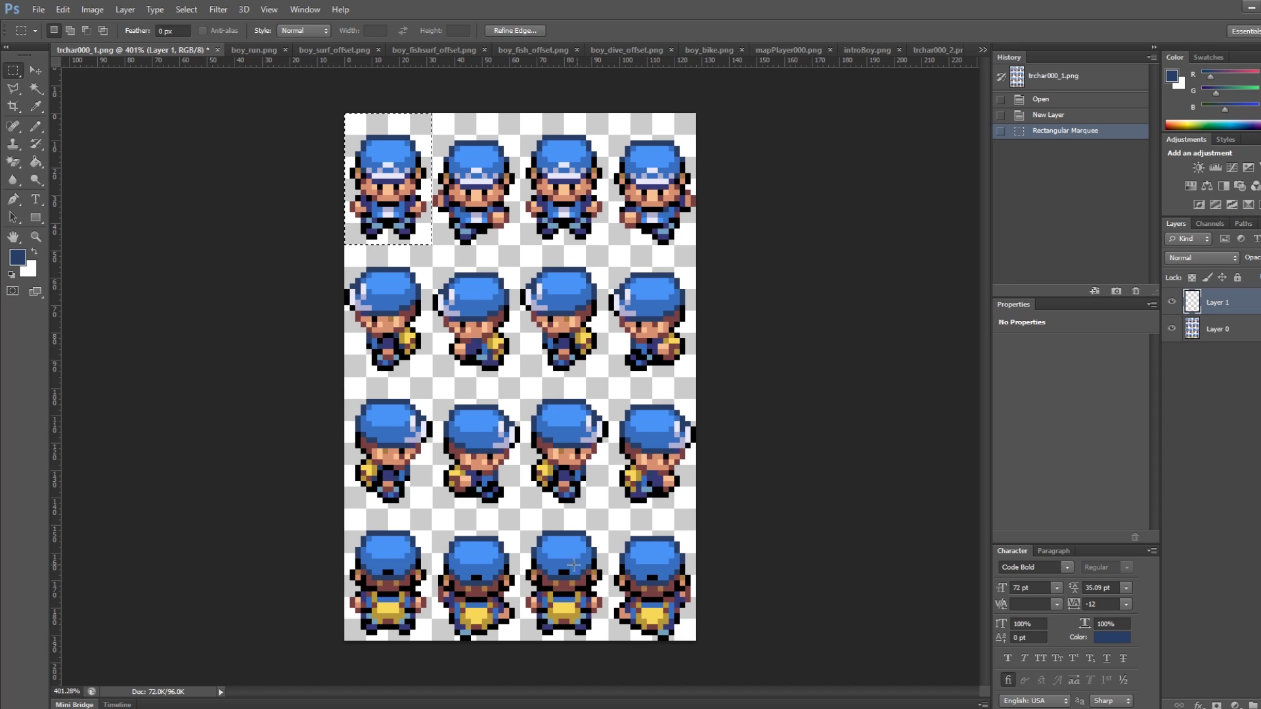
left_click(308, 524)
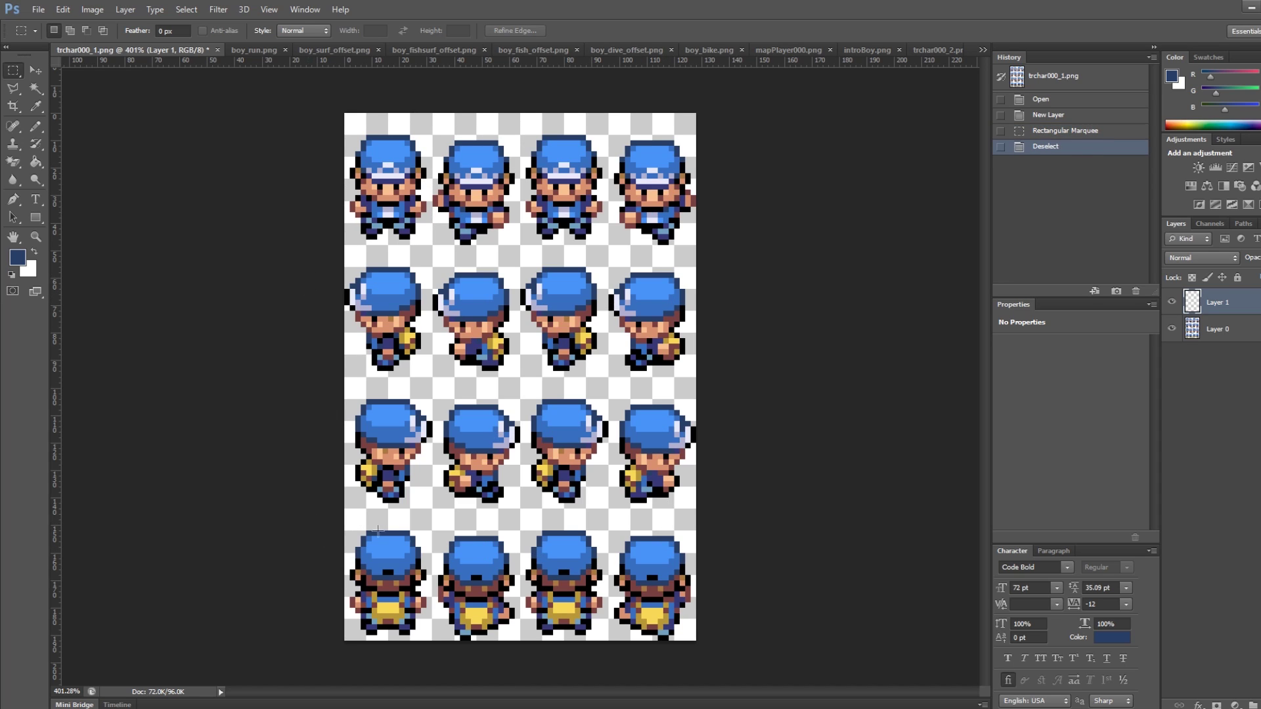
left_click(932, 50)
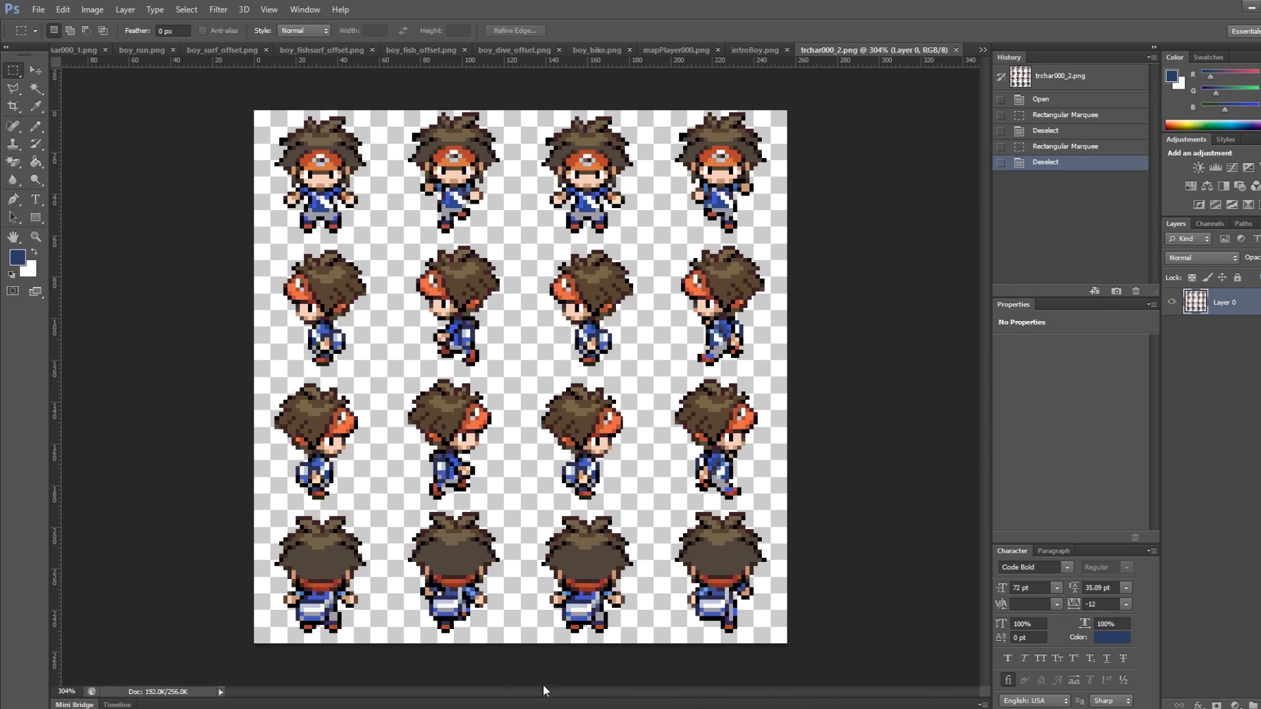
Step: Preview trchar000_1.png from the Characters folder, then go up to the Graphics folder
mouse_move(184, 708)
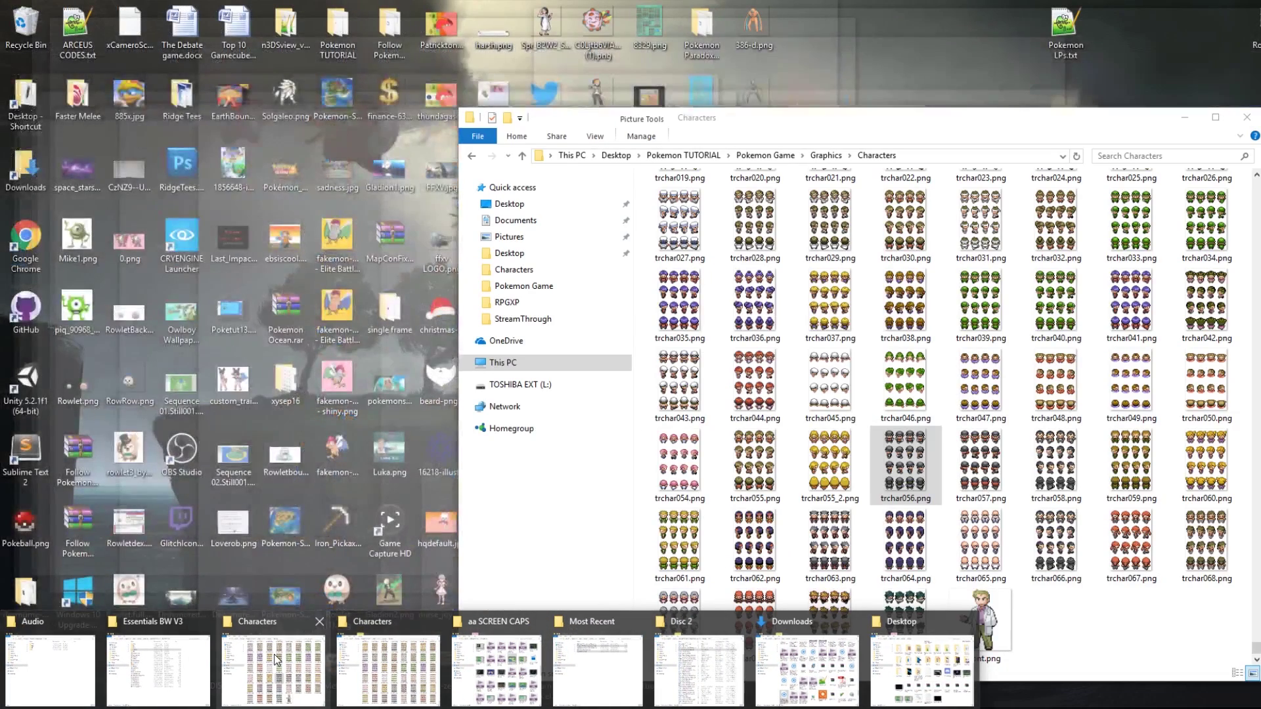
left_click(274, 654)
scroll(952, 394, "up", 6)
left_click(1001, 400)
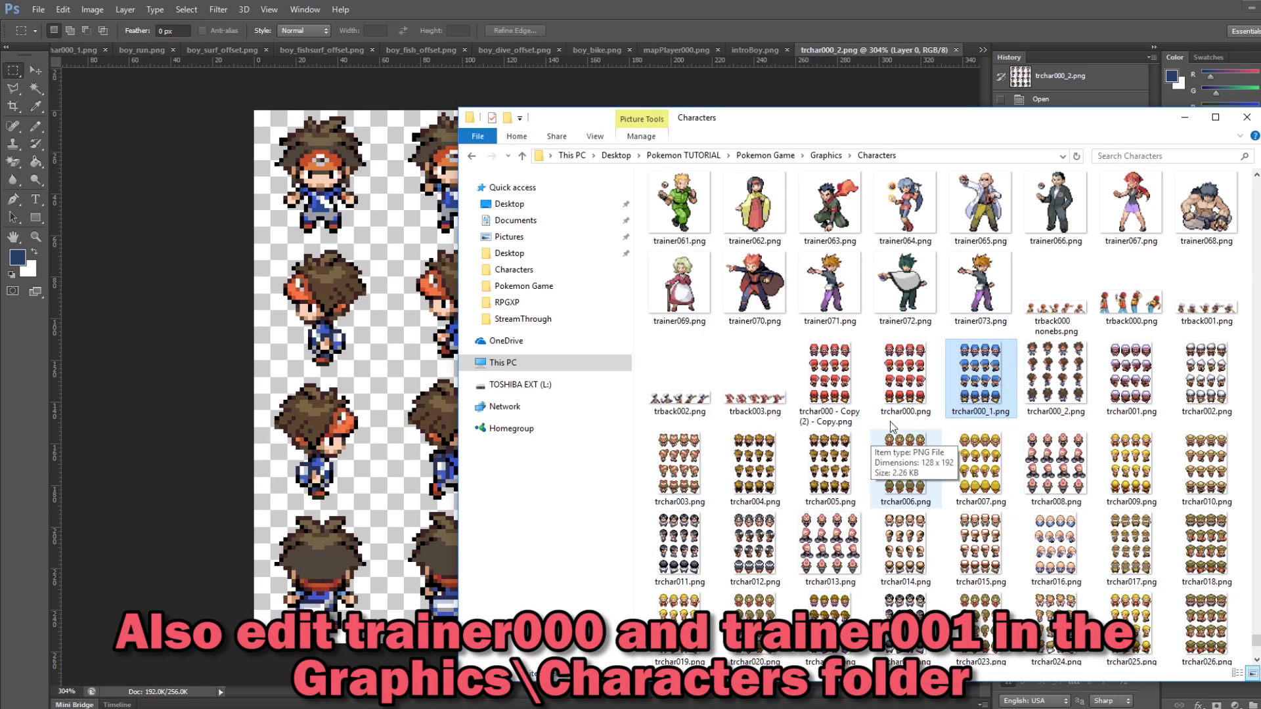
double_click(1000, 378)
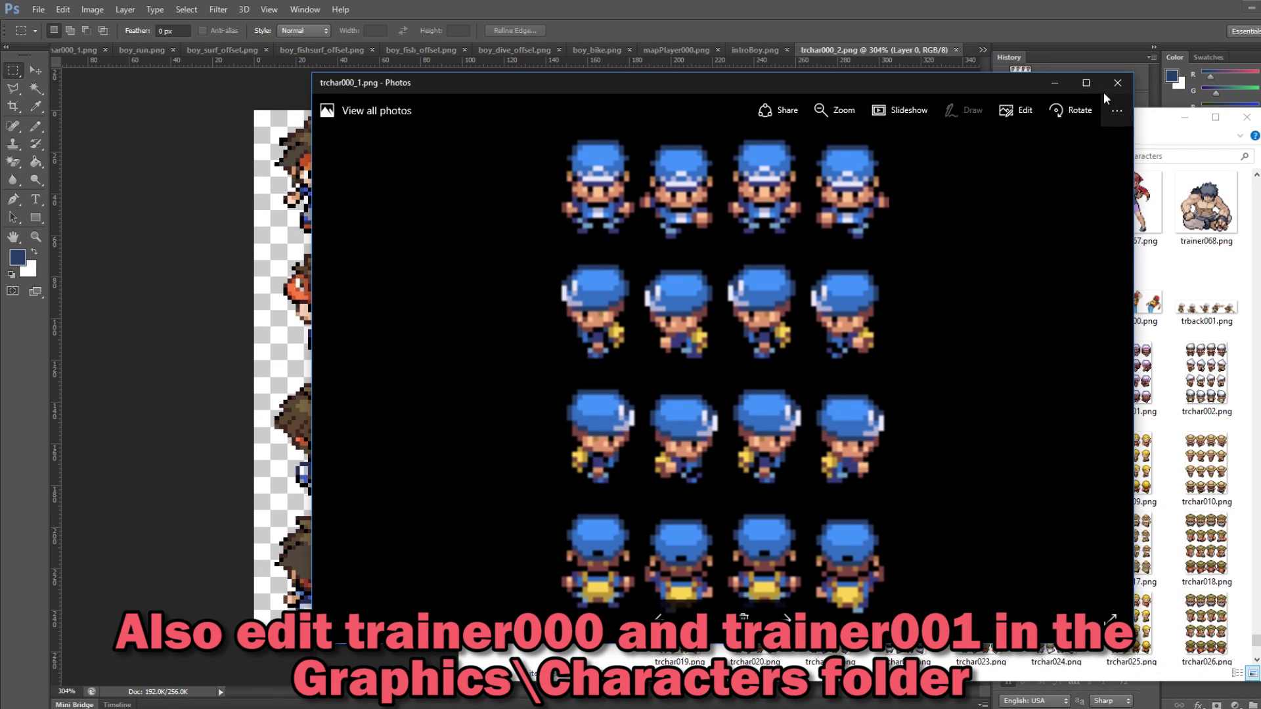
left_click(1117, 84)
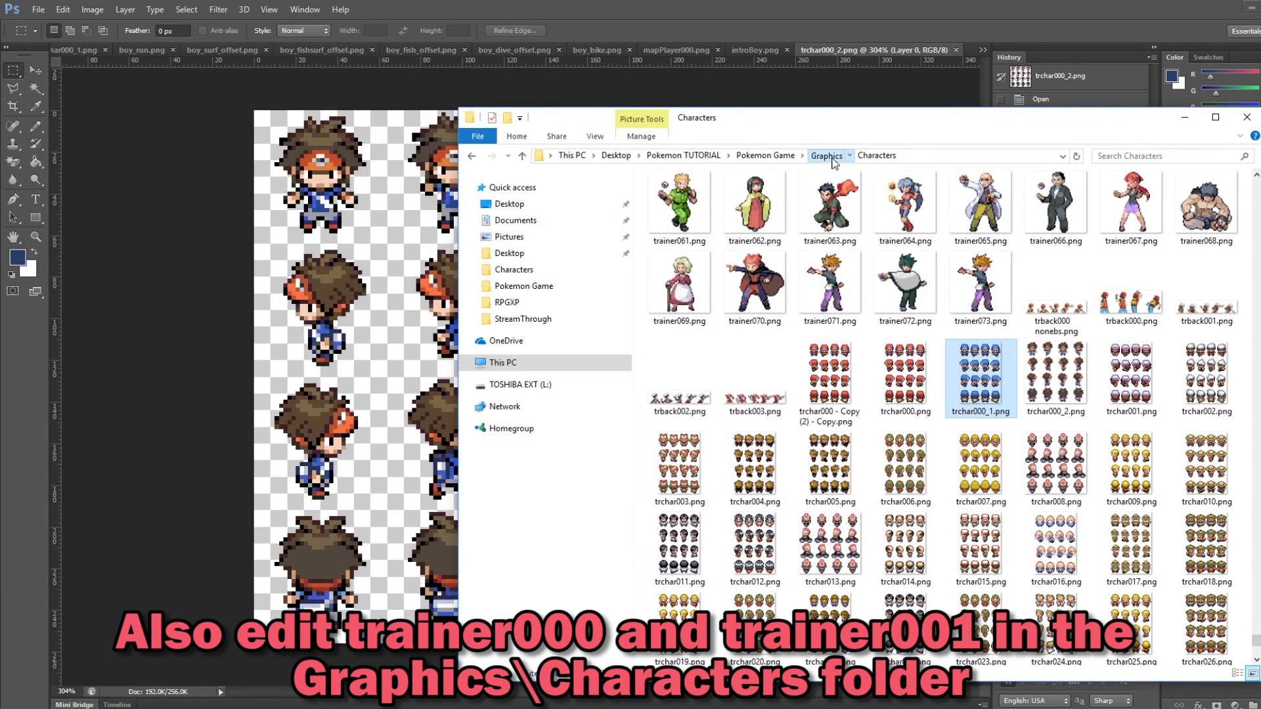
left_click(827, 156)
Step: Open the Pictures folder and preview introBoy.png in Photos
double_click(660, 318)
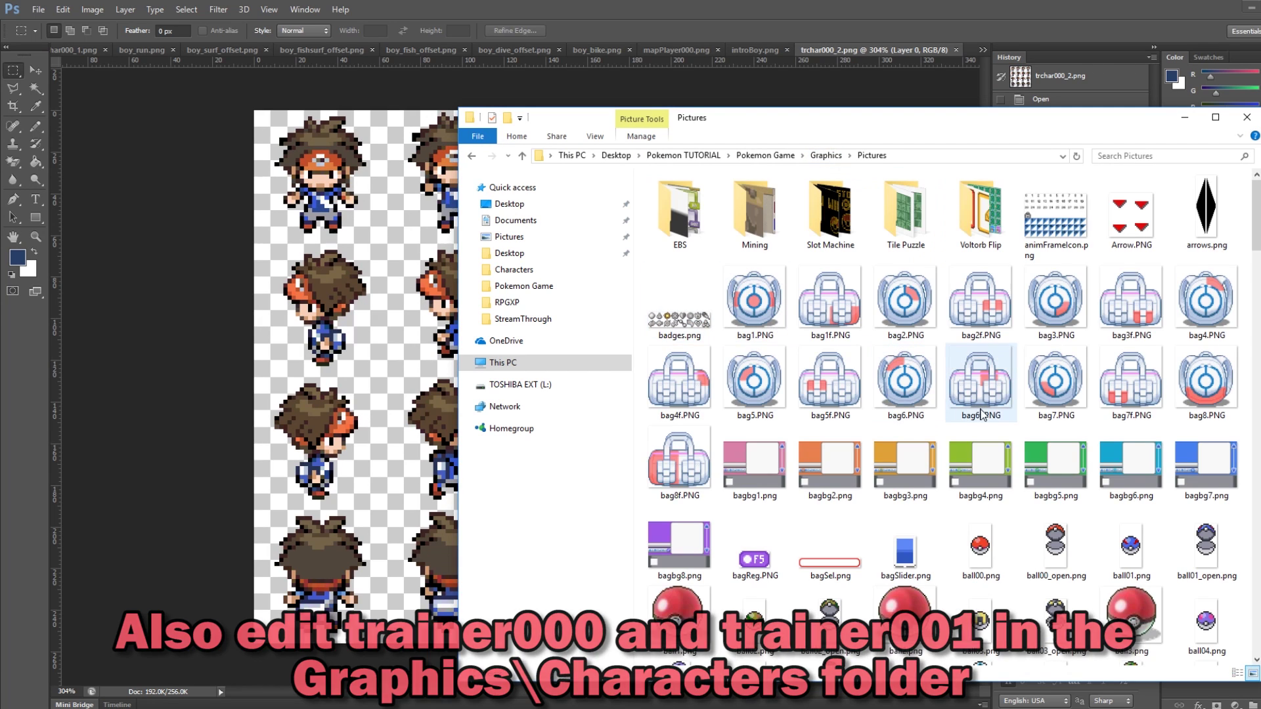
scroll(981, 424, "down", 10)
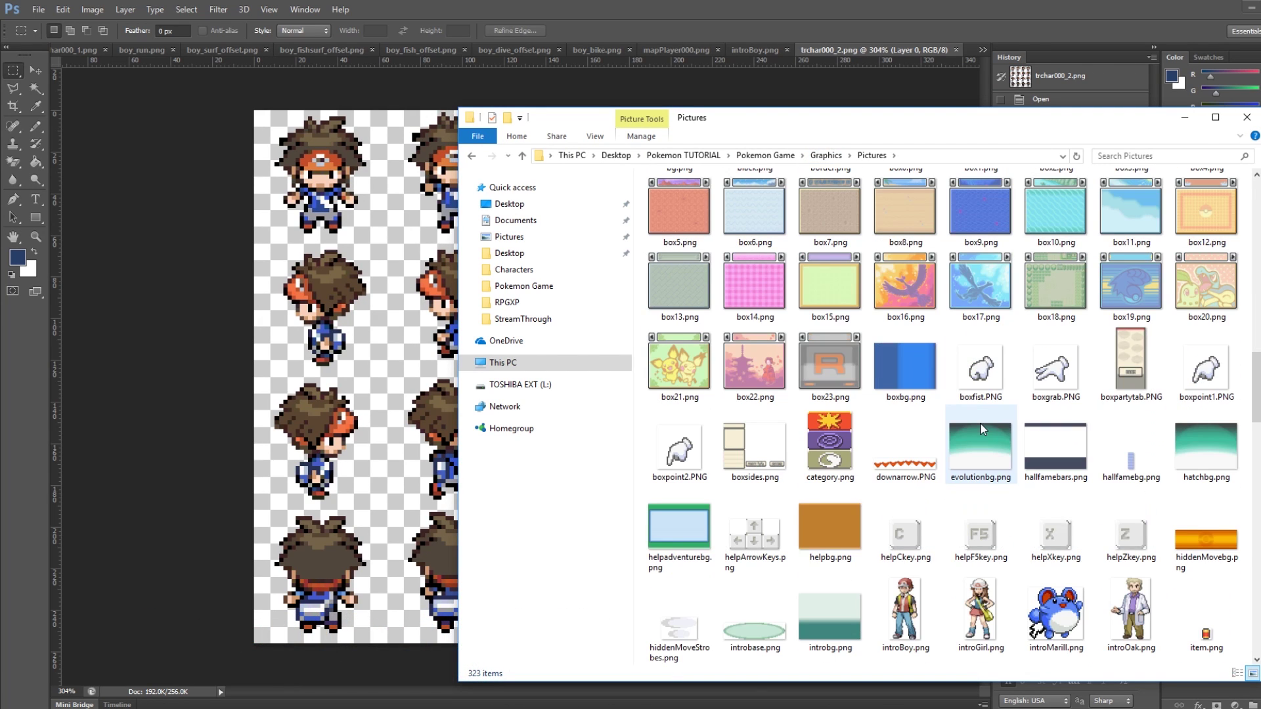
scroll(983, 428, "down", 3)
double_click(905, 361)
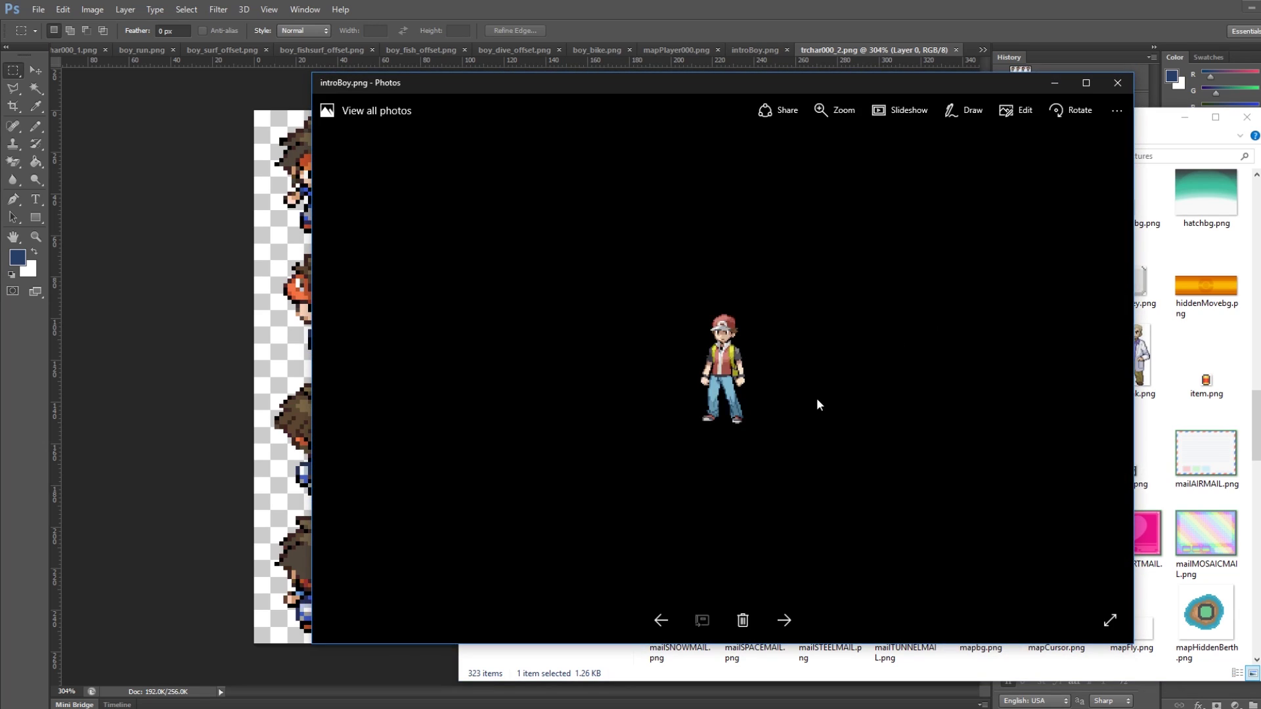
scroll(770, 385, "up", 3, "ctrl")
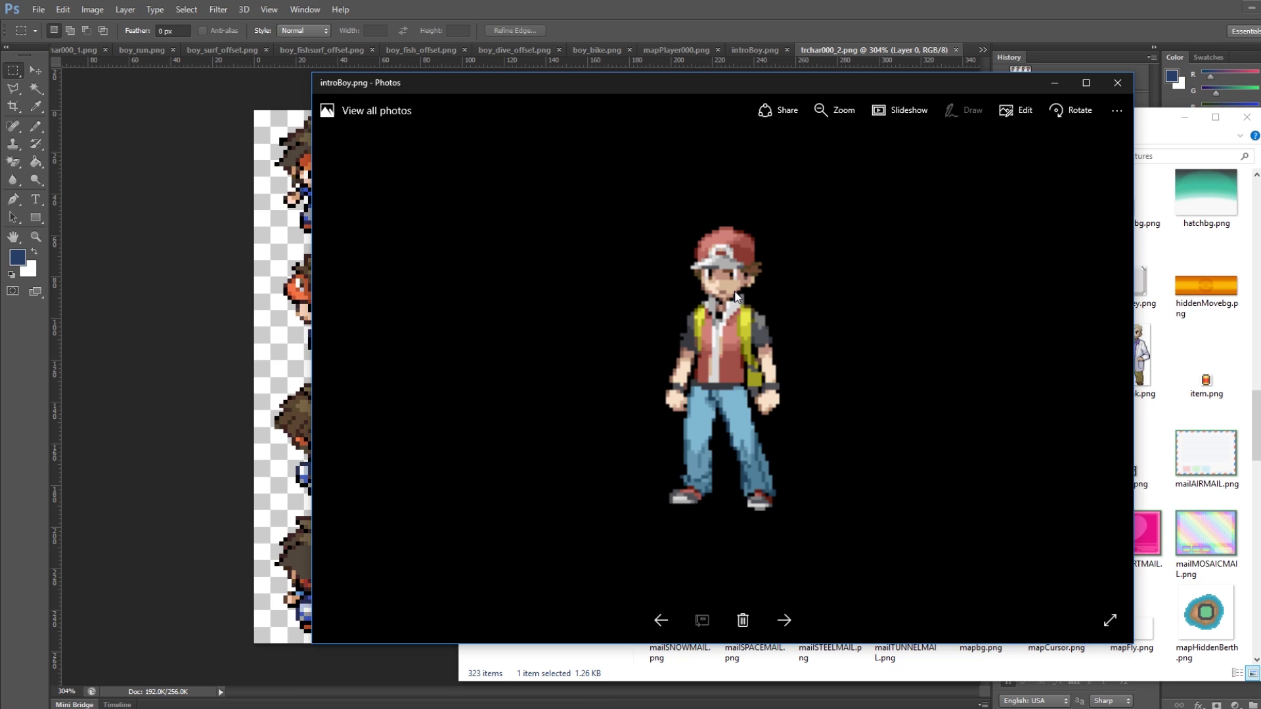
left_click(1118, 83)
Step: Preview mapPlayer000.png, then return to the Graphics folder
scroll(980, 466, "down", 5)
double_click(771, 289)
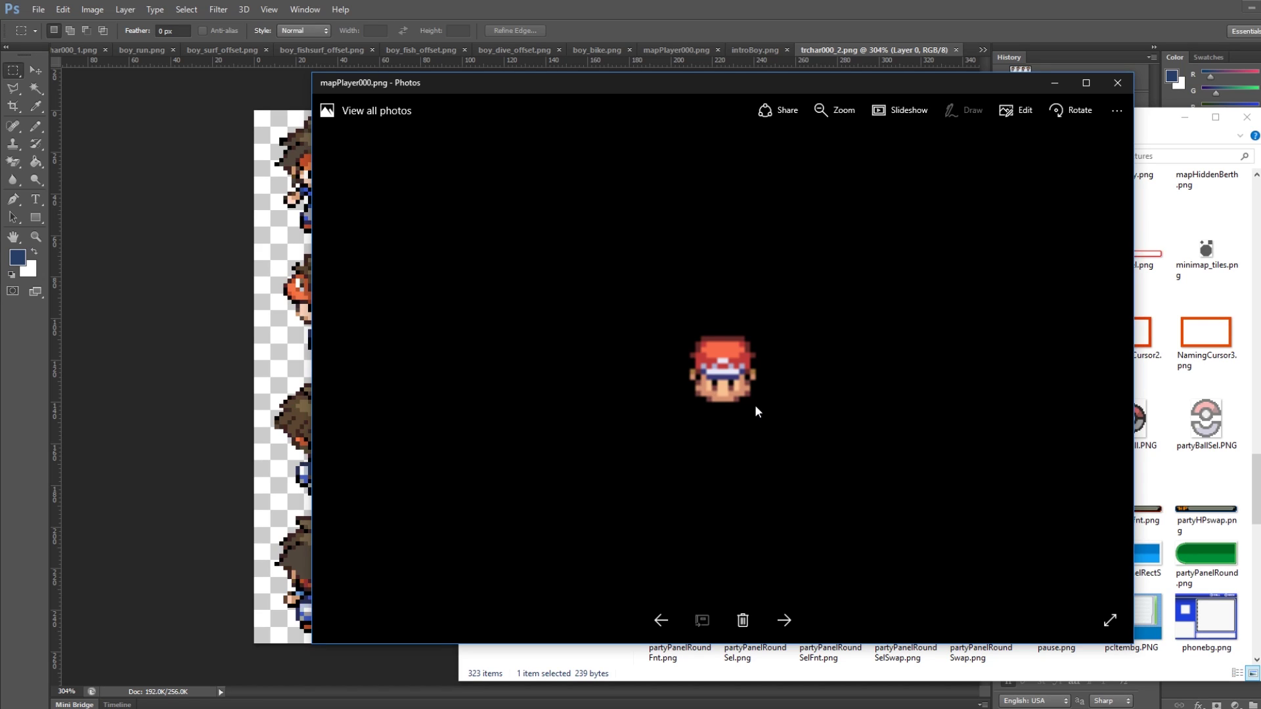
left_click(1117, 83)
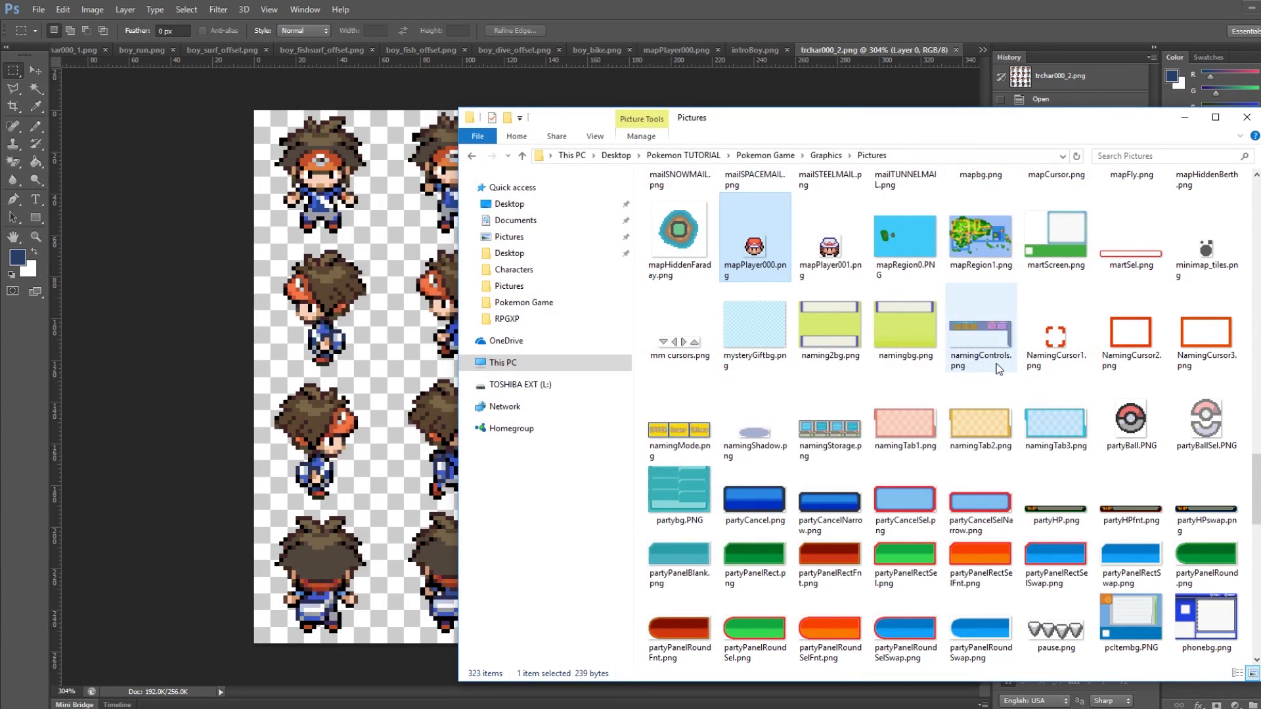
scroll(999, 369, "up", 5)
scroll(999, 369, "up", 20)
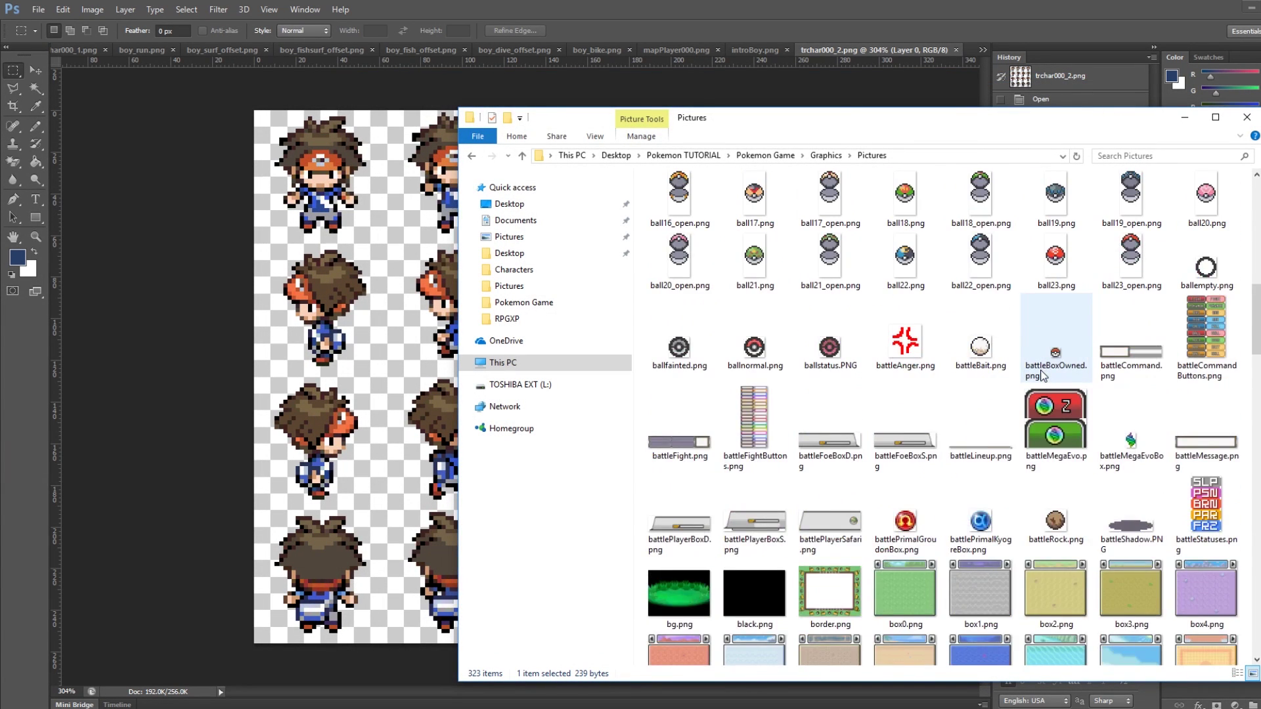
left_click(828, 156)
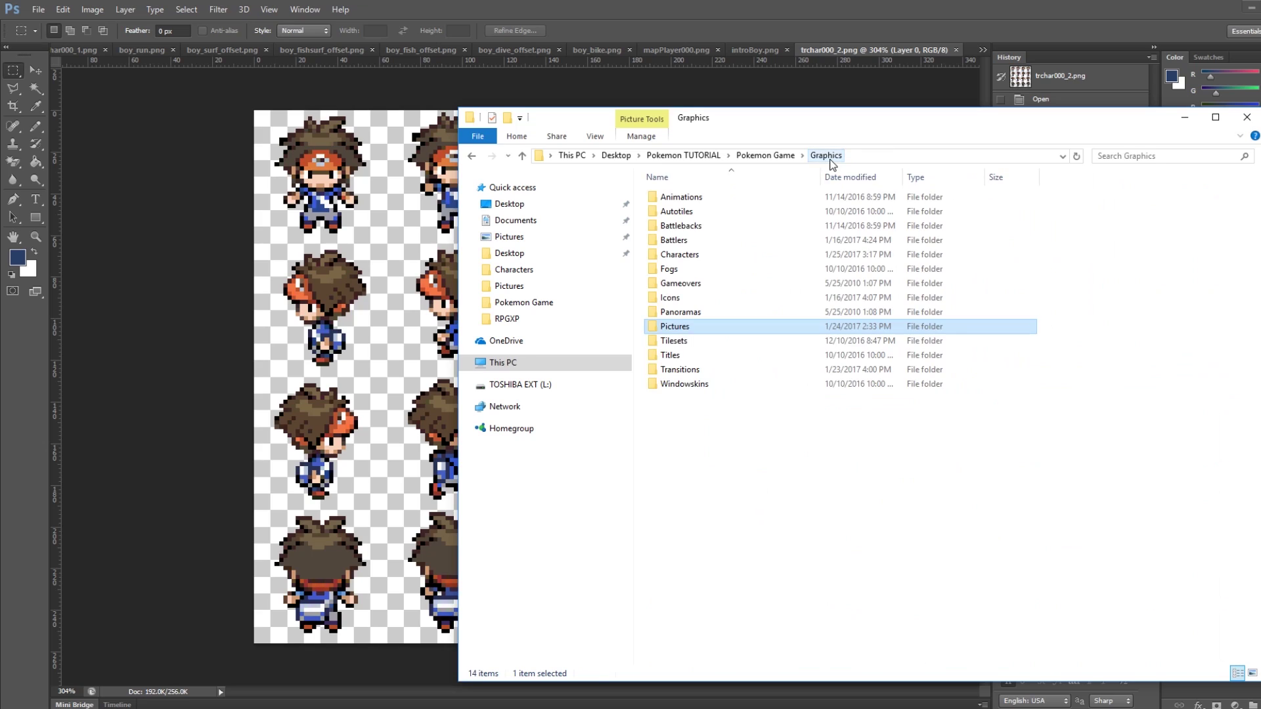
Step: Review the boy_bike, boy_dive_offset, boy_fish_offset, boy_fishsurf_offset and boy_surf_offset sheets, then minimize Photoshop
left_click(736, 6)
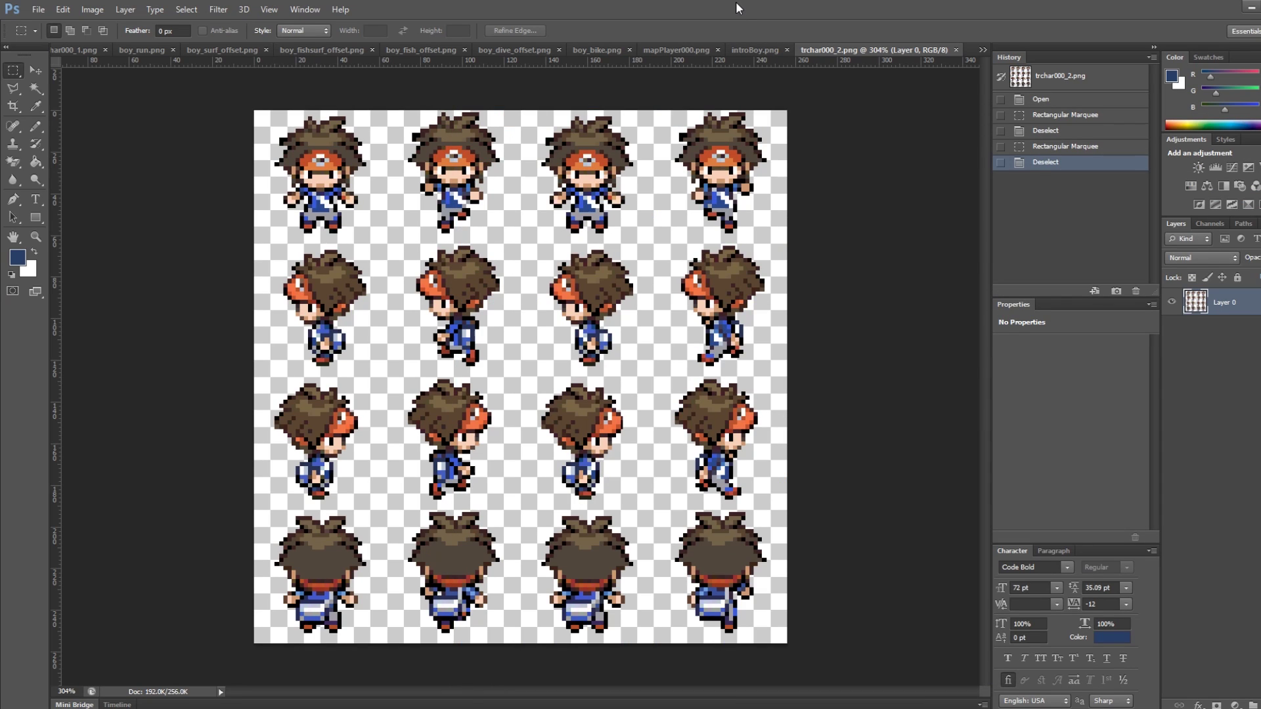
left_click(590, 50)
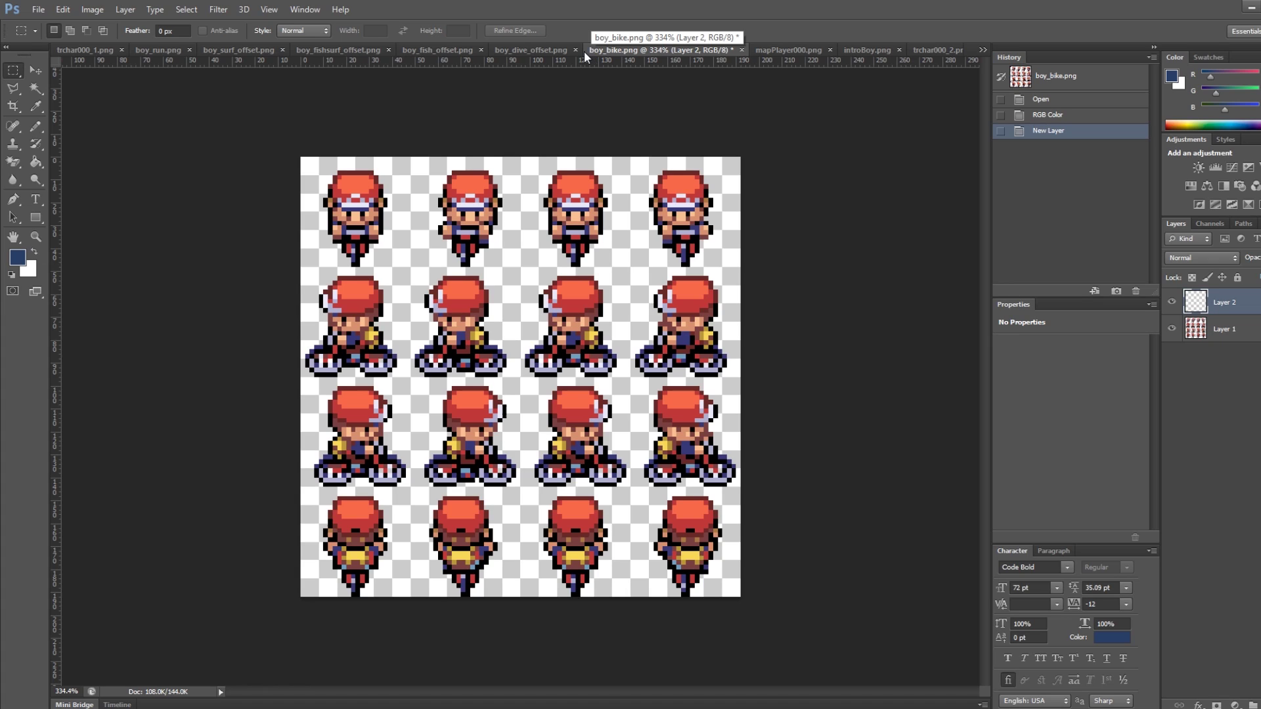
left_click(538, 49)
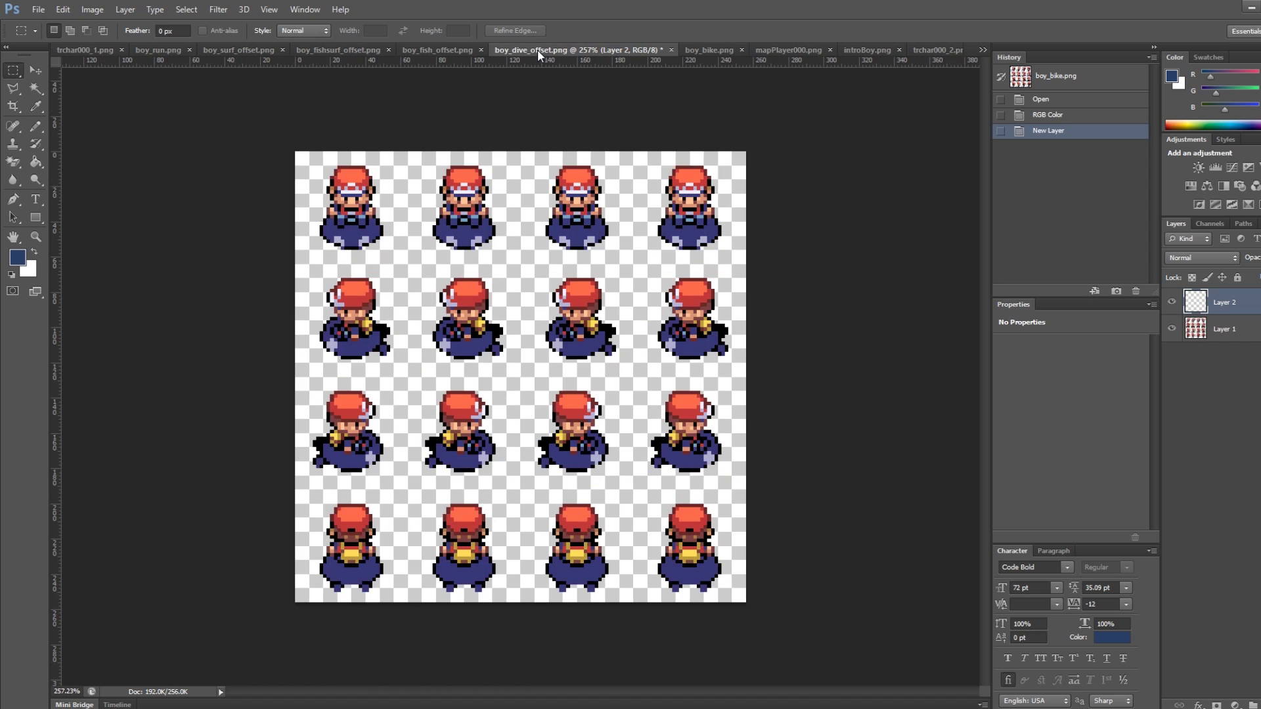
left_click(443, 53)
left_click(337, 48)
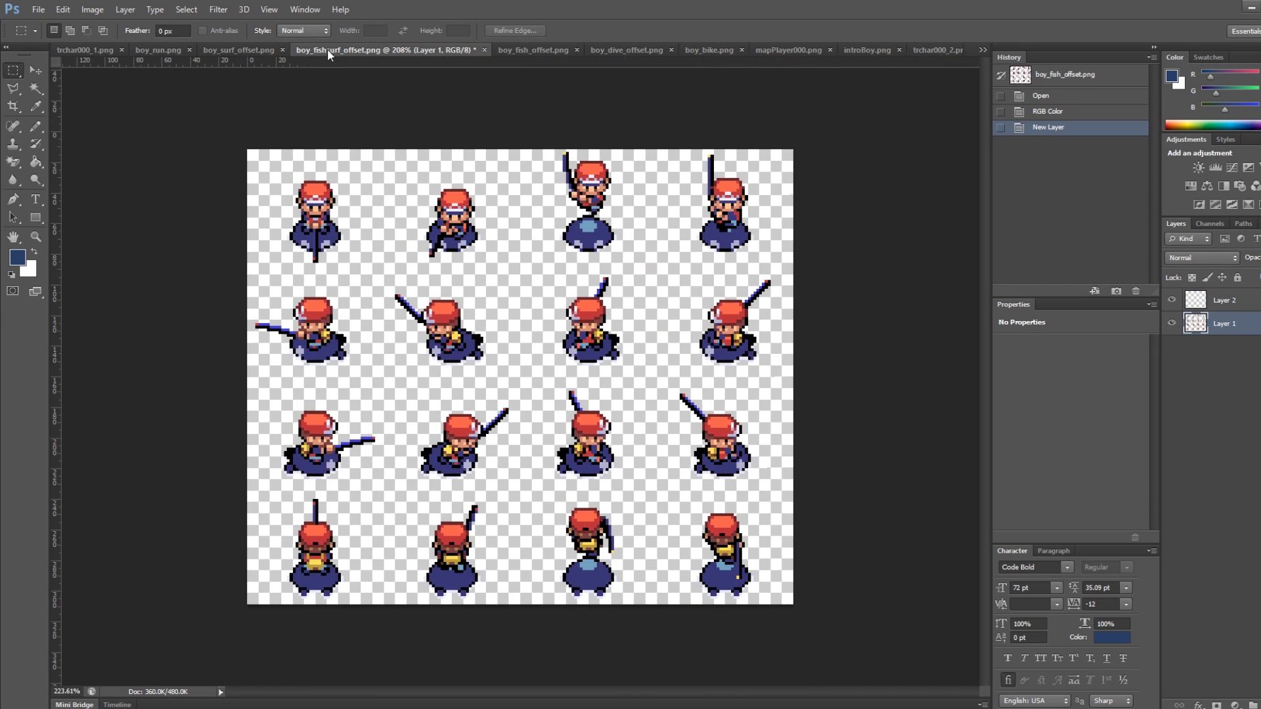
left_click(250, 49)
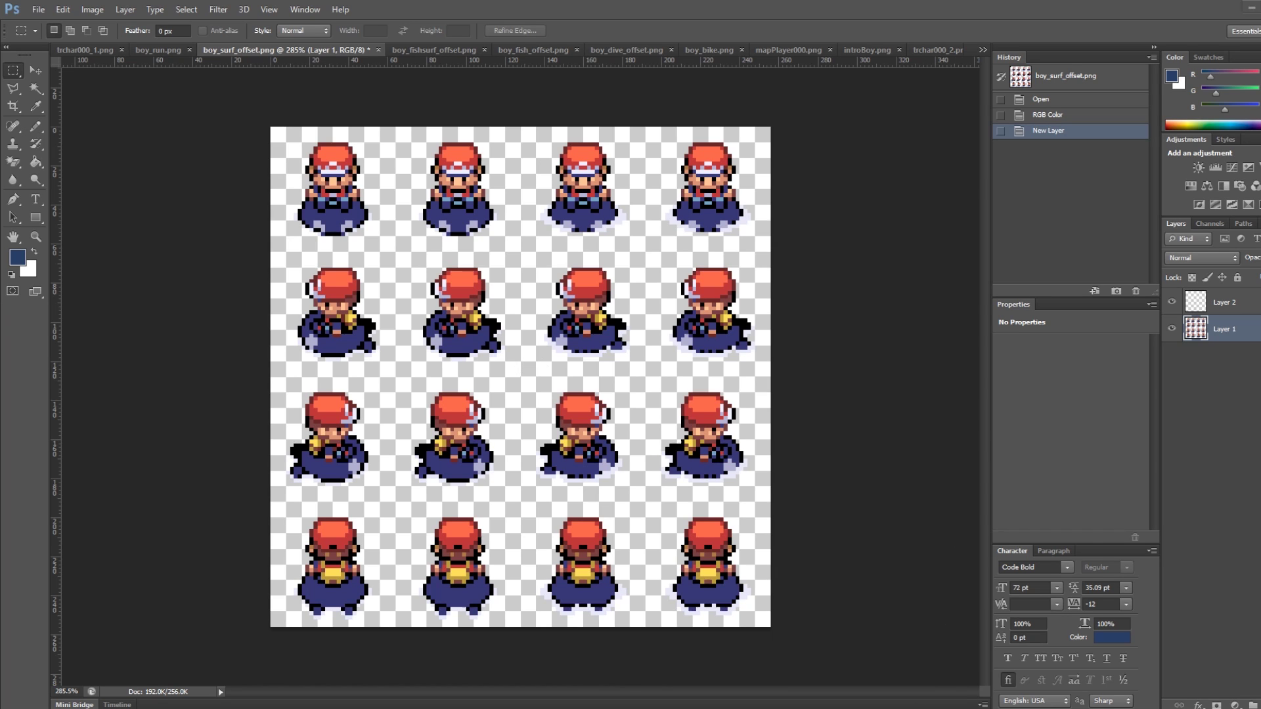
left_click(1250, 7)
left_click(605, 372)
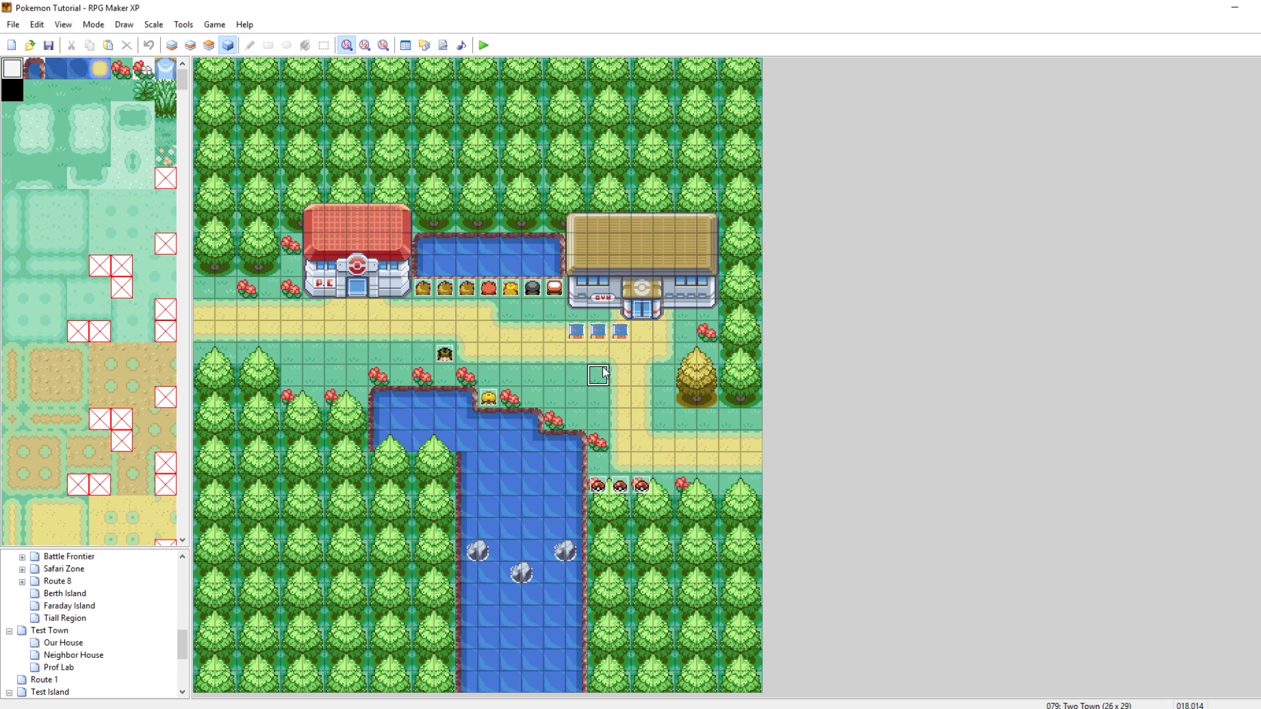